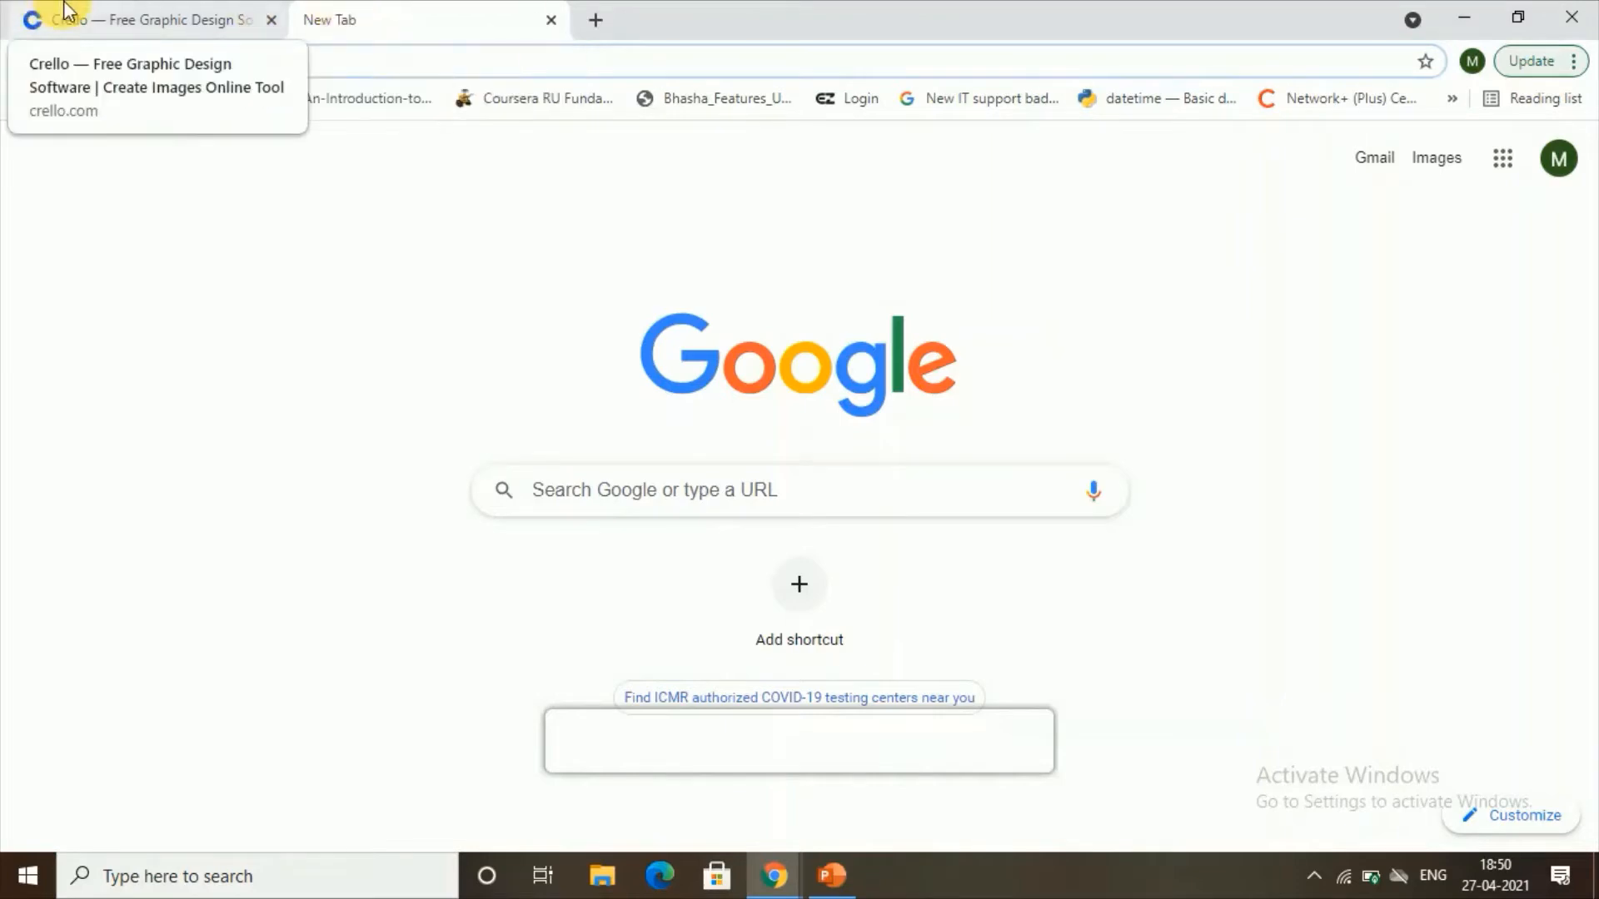
Switch to the Crello website and sign in to reach the account's home page
{"action": "left_click", "coordinate": [108, 20]}
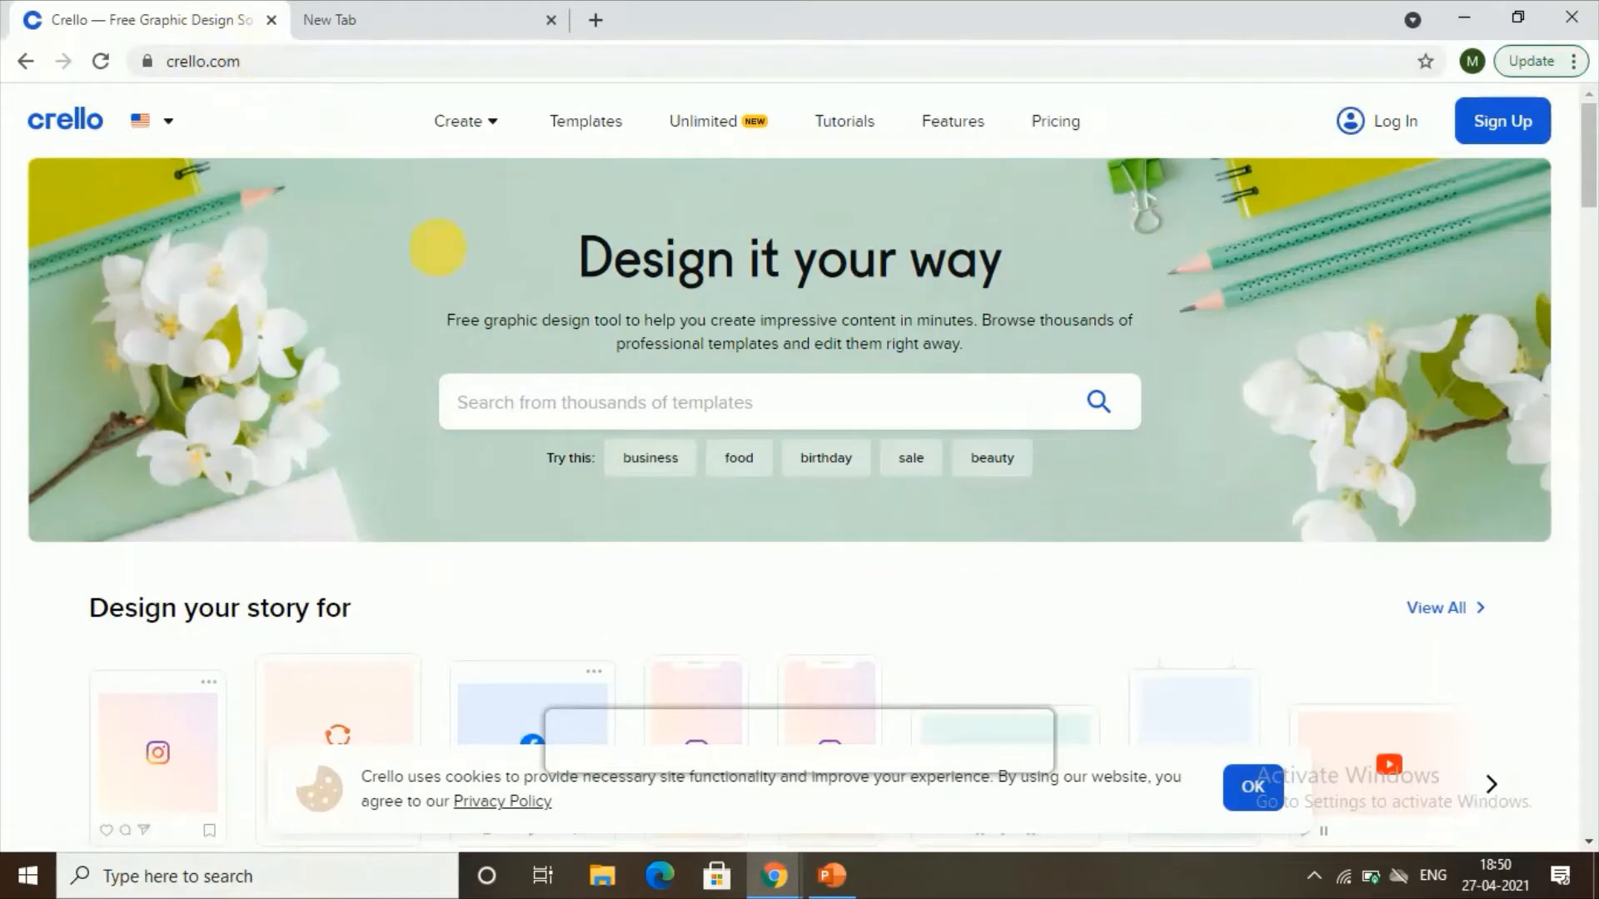
{"action": "left_click", "coordinate": [441, 123]}
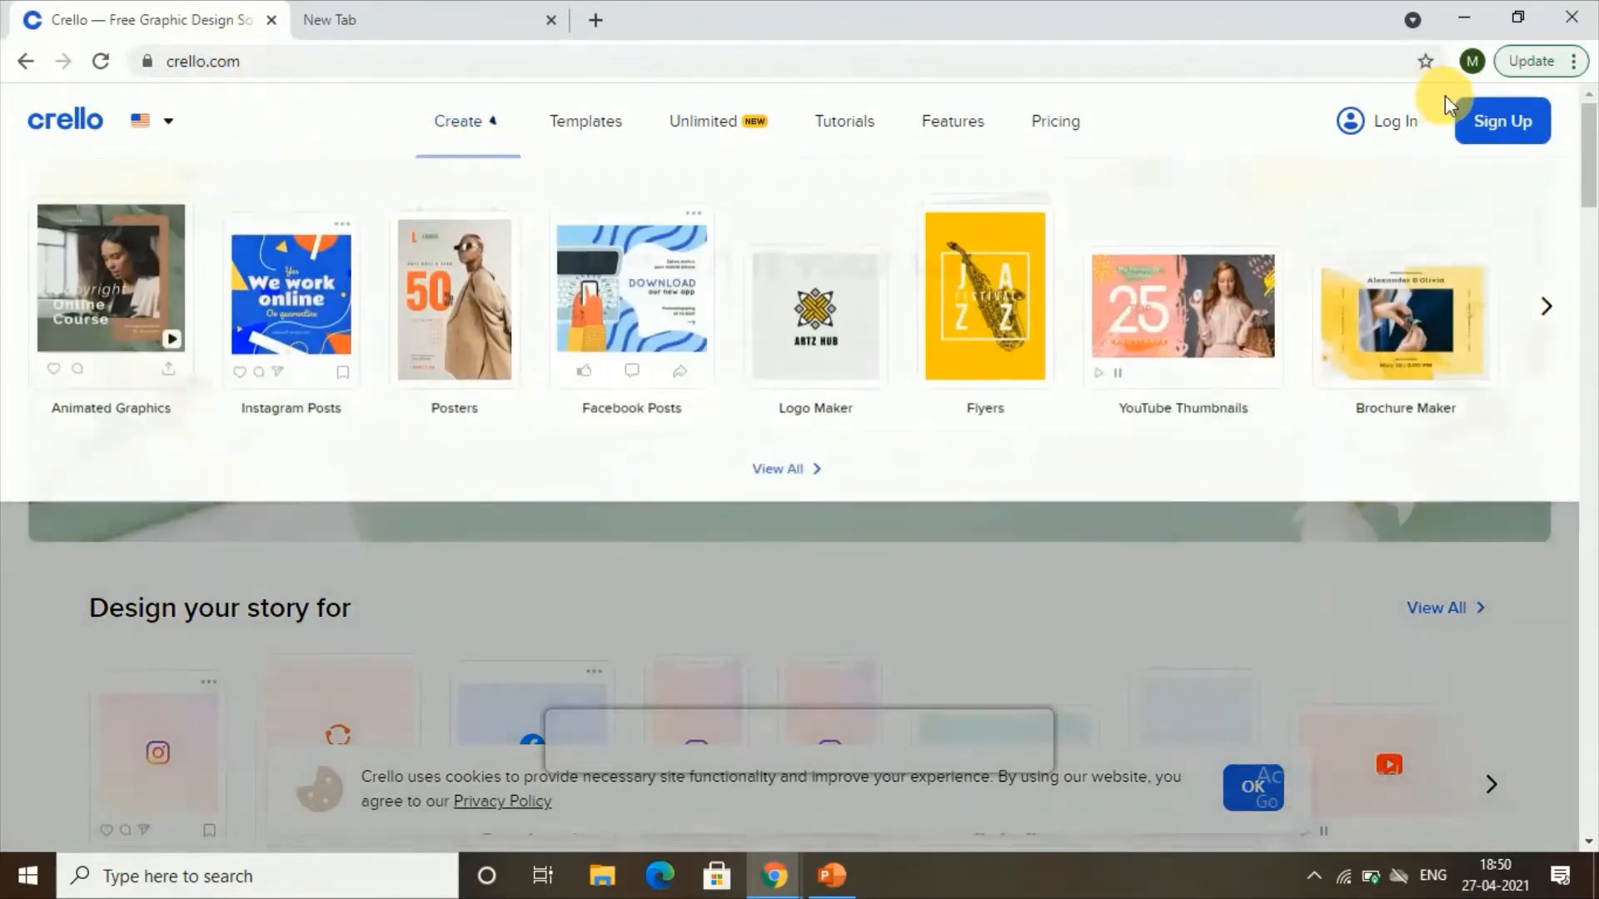
{"action": "left_click", "coordinate": [1493, 129]}
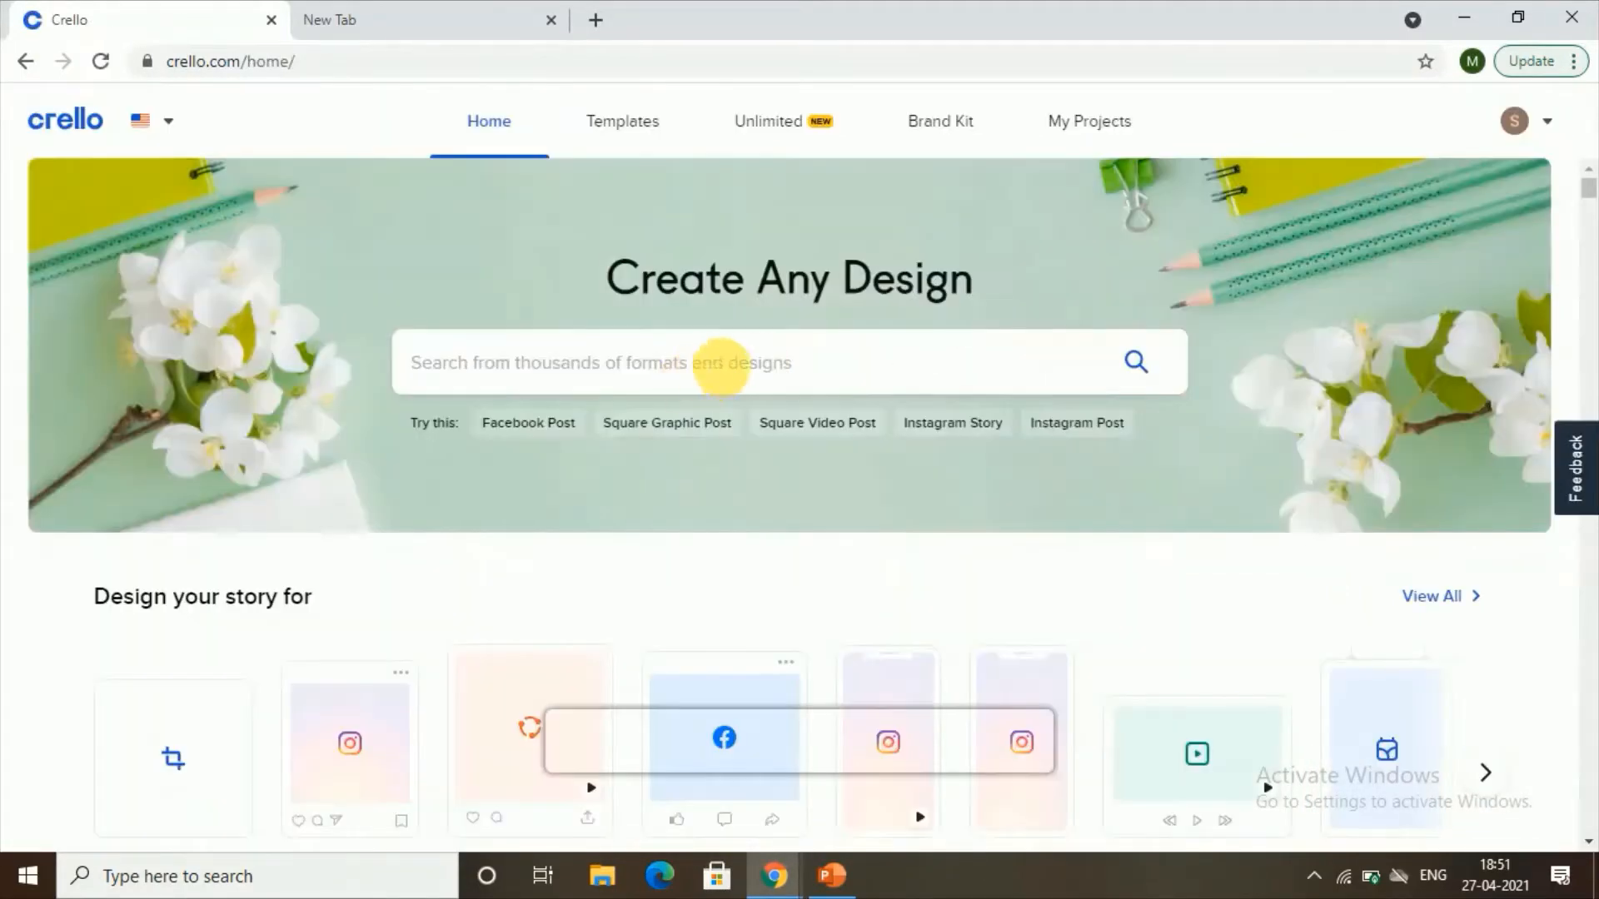
Search the available formats and designs for "ebook" templates
{"action": "scroll", "coordinate": [712, 350], "scroll_direction": "down", "scroll_amount": 7}
{"action": "scroll", "coordinate": [712, 349], "scroll_direction": "up", "scroll_amount": 4}
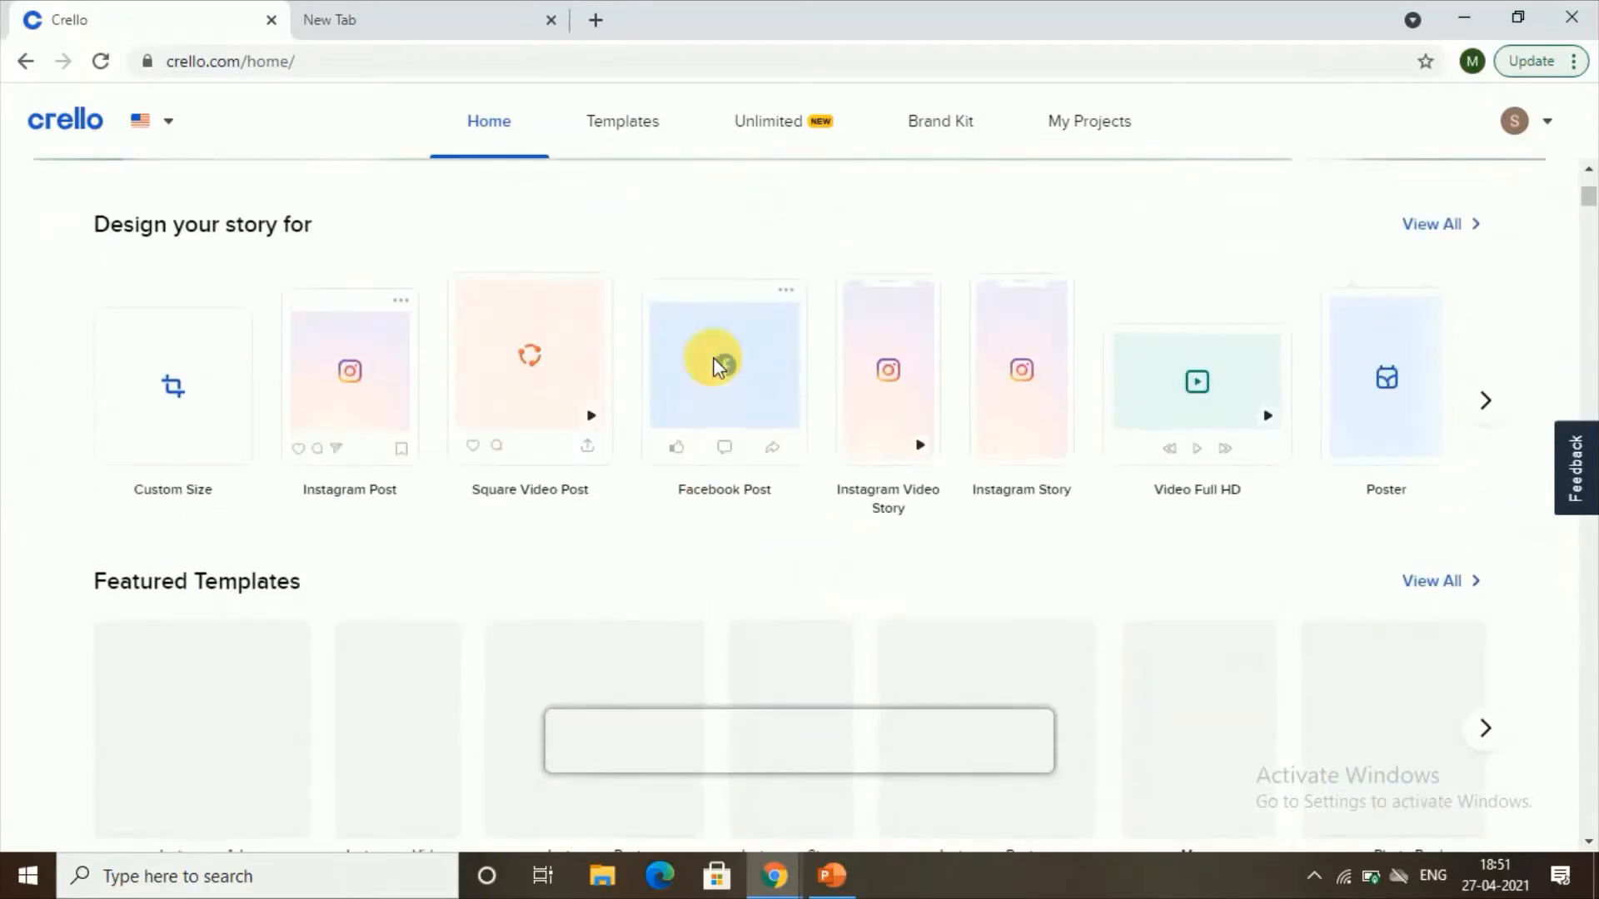
{"action": "scroll", "coordinate": [706, 341], "scroll_direction": "up", "scroll_amount": 3}
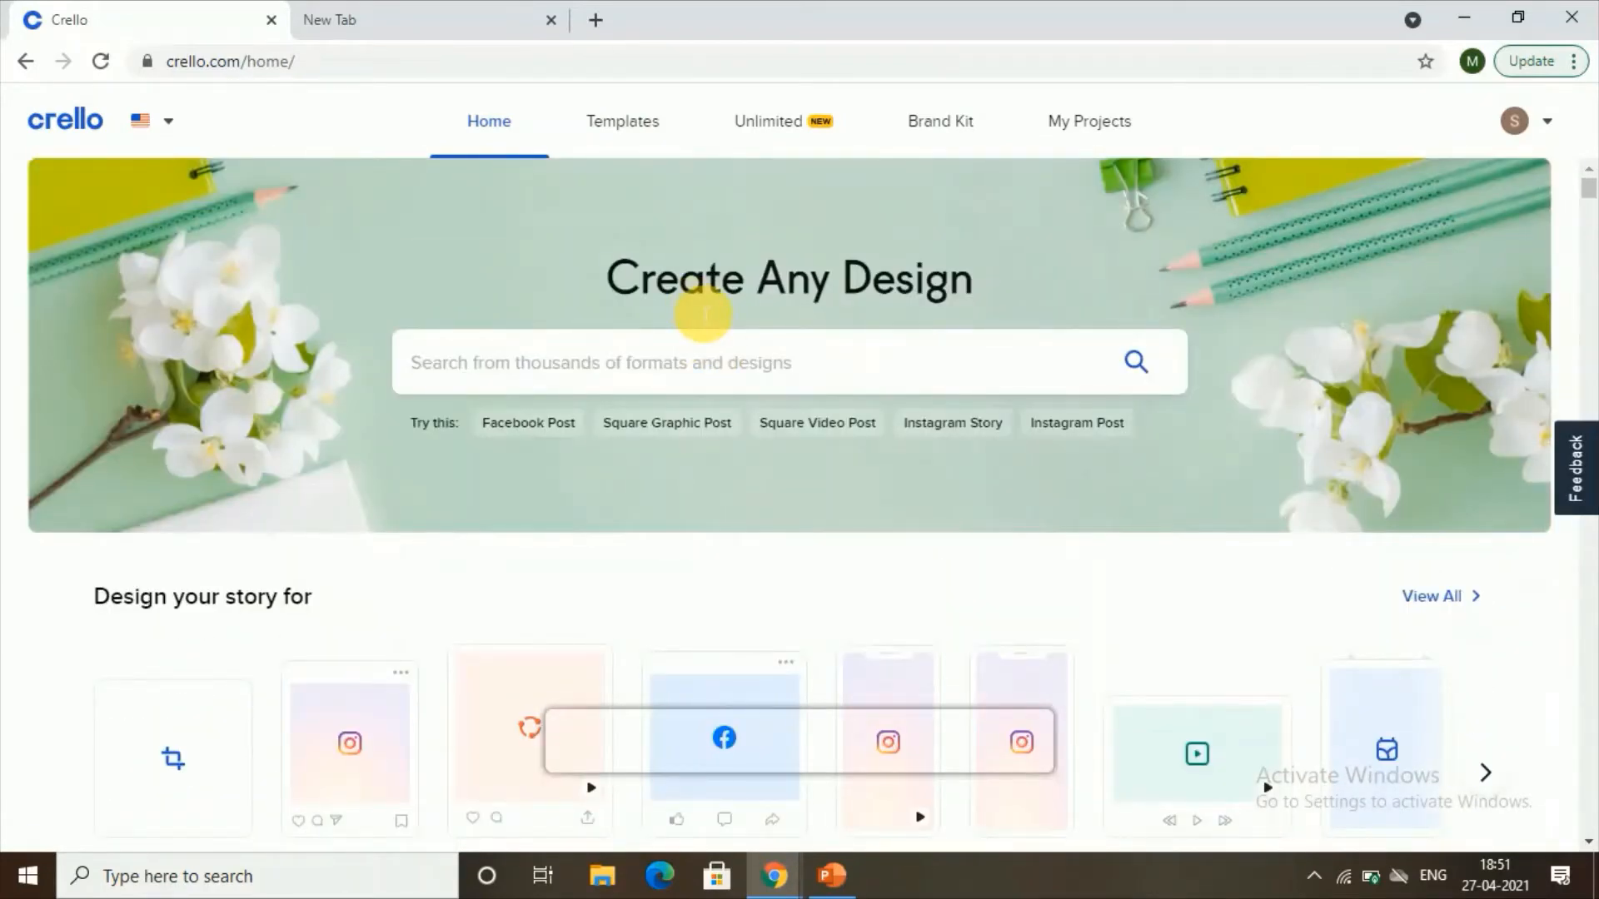
{"action": "left_click", "coordinate": [685, 371]}
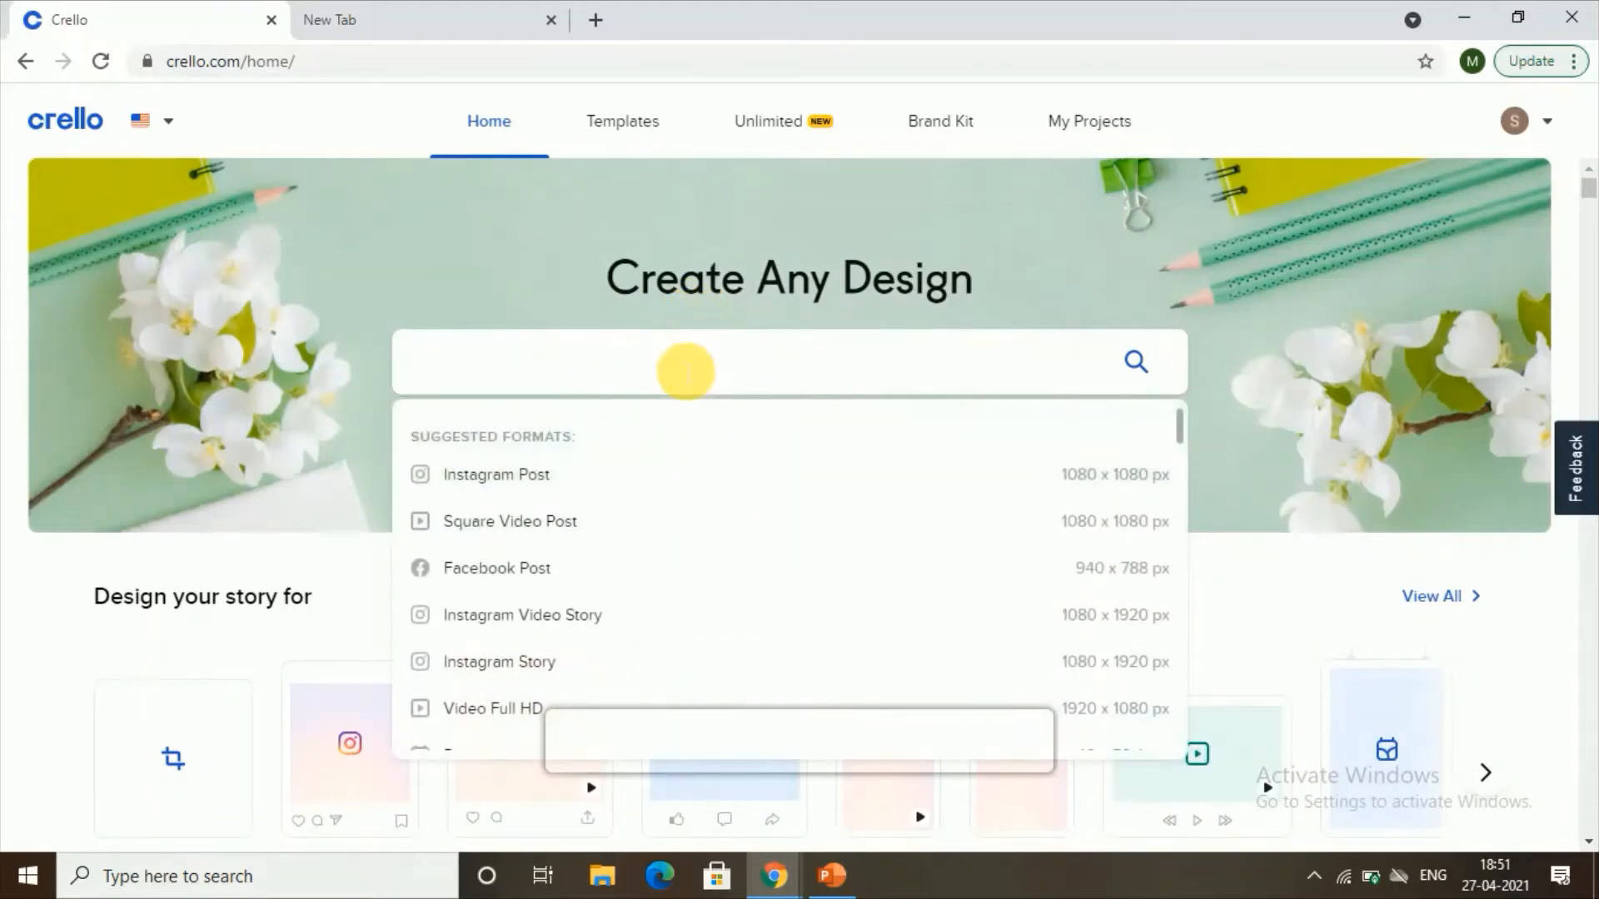
{"action": "type", "text": "ebook"}
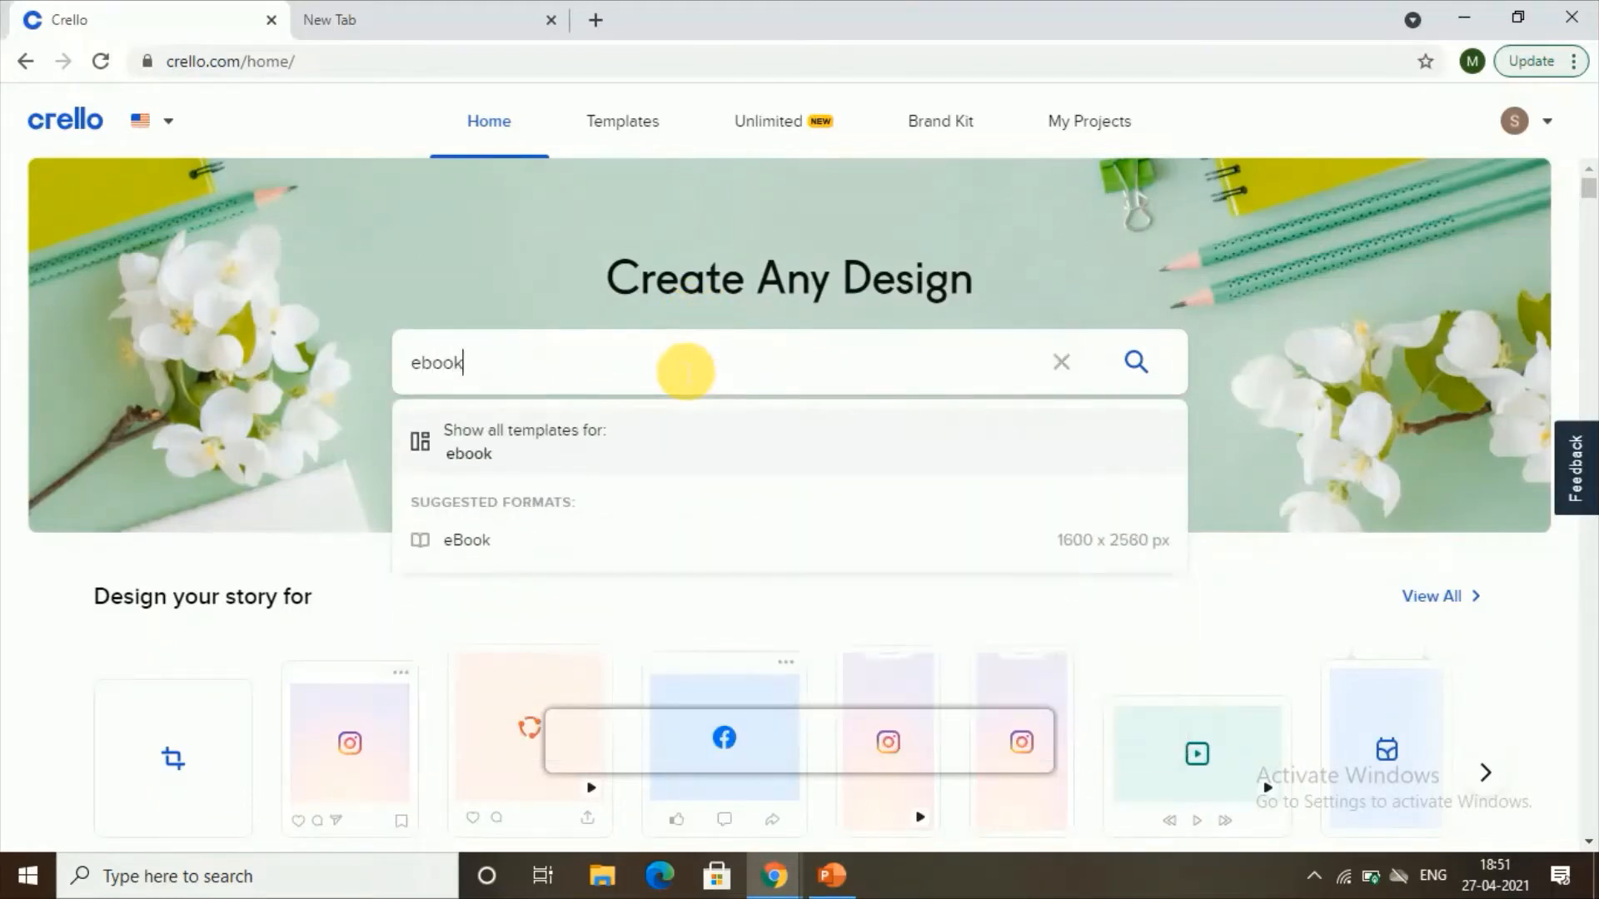
{"action": "key", "text": "Return"}
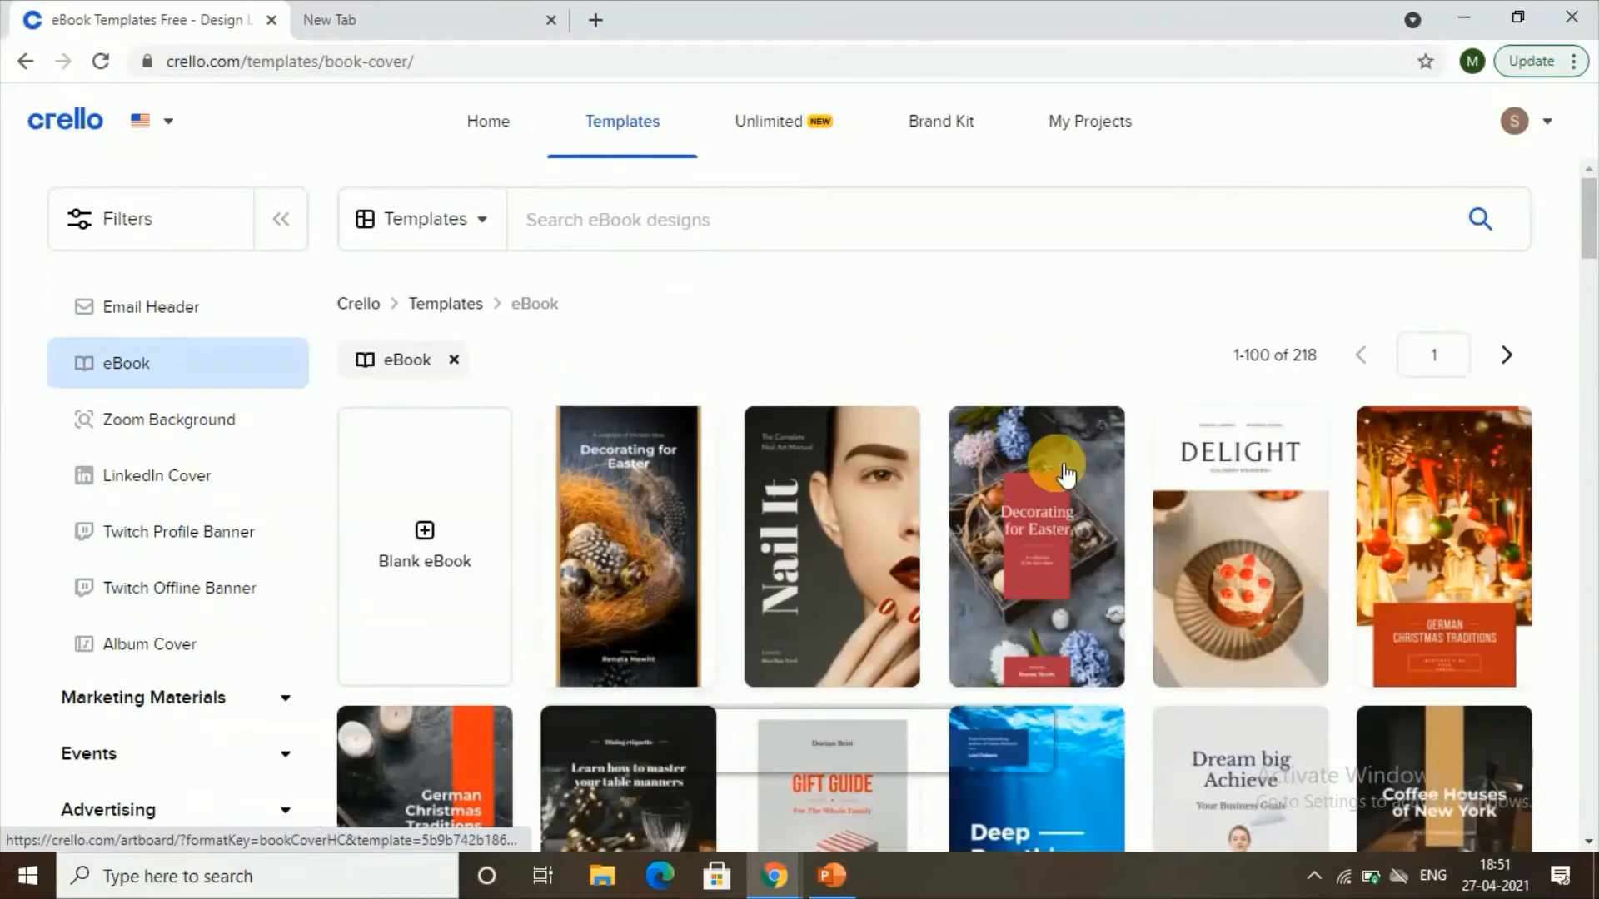
Browse the eBook templates and open the teal "Make It Tasty Series" design in the editor
{"action": "scroll", "coordinate": [1054, 493], "scroll_direction": "down", "scroll_amount": 1}
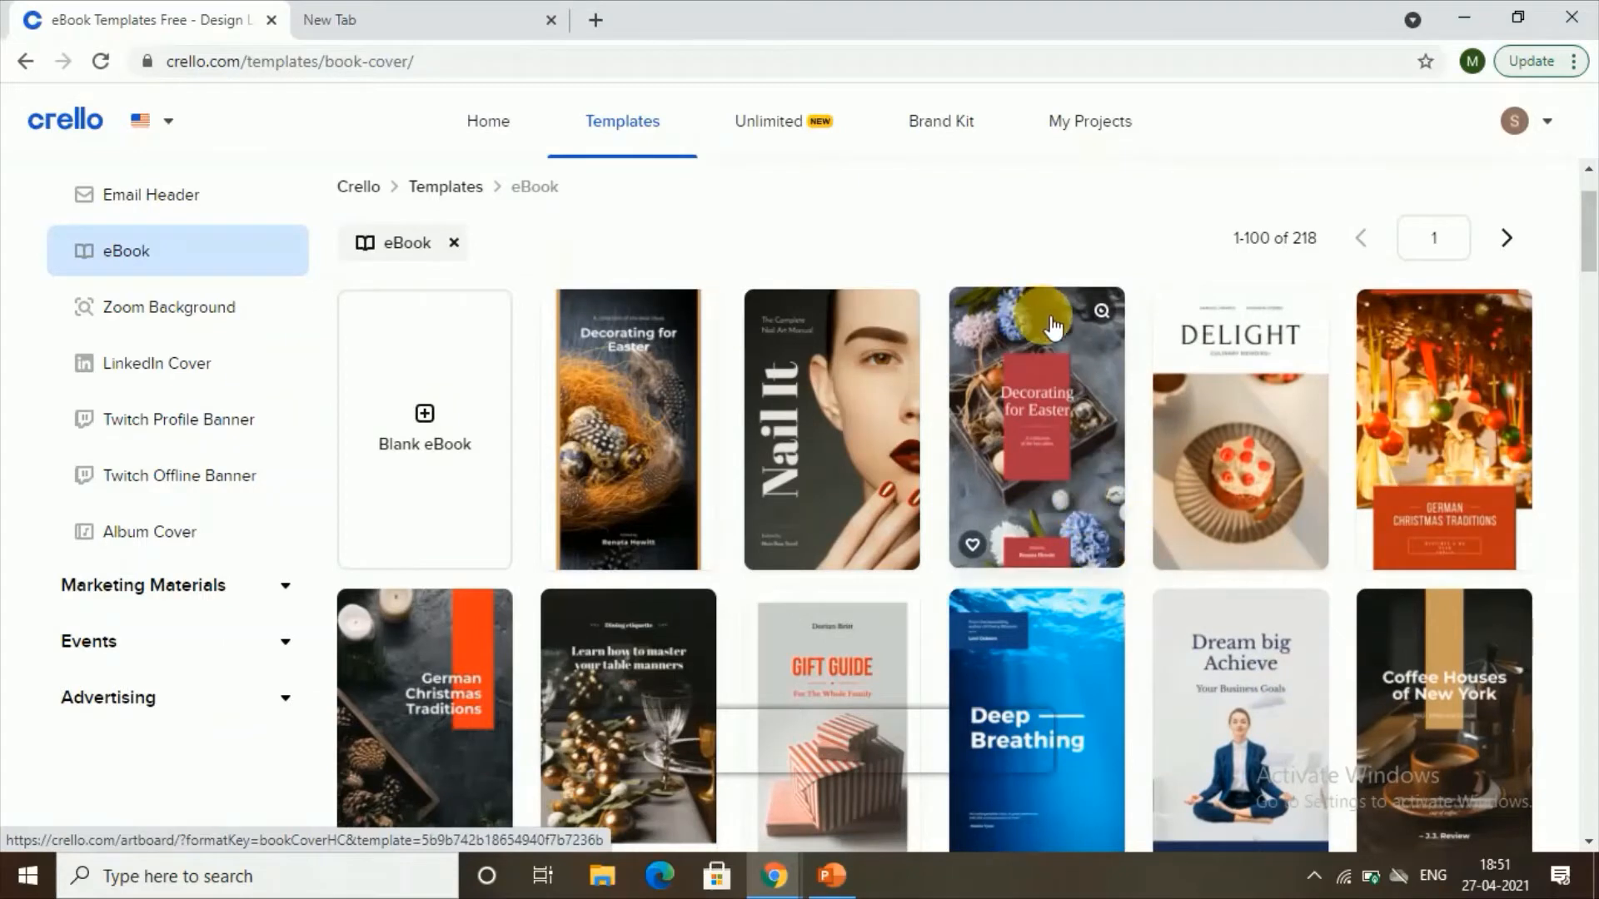
{"action": "scroll", "coordinate": [946, 416], "scroll_direction": "down", "scroll_amount": 3}
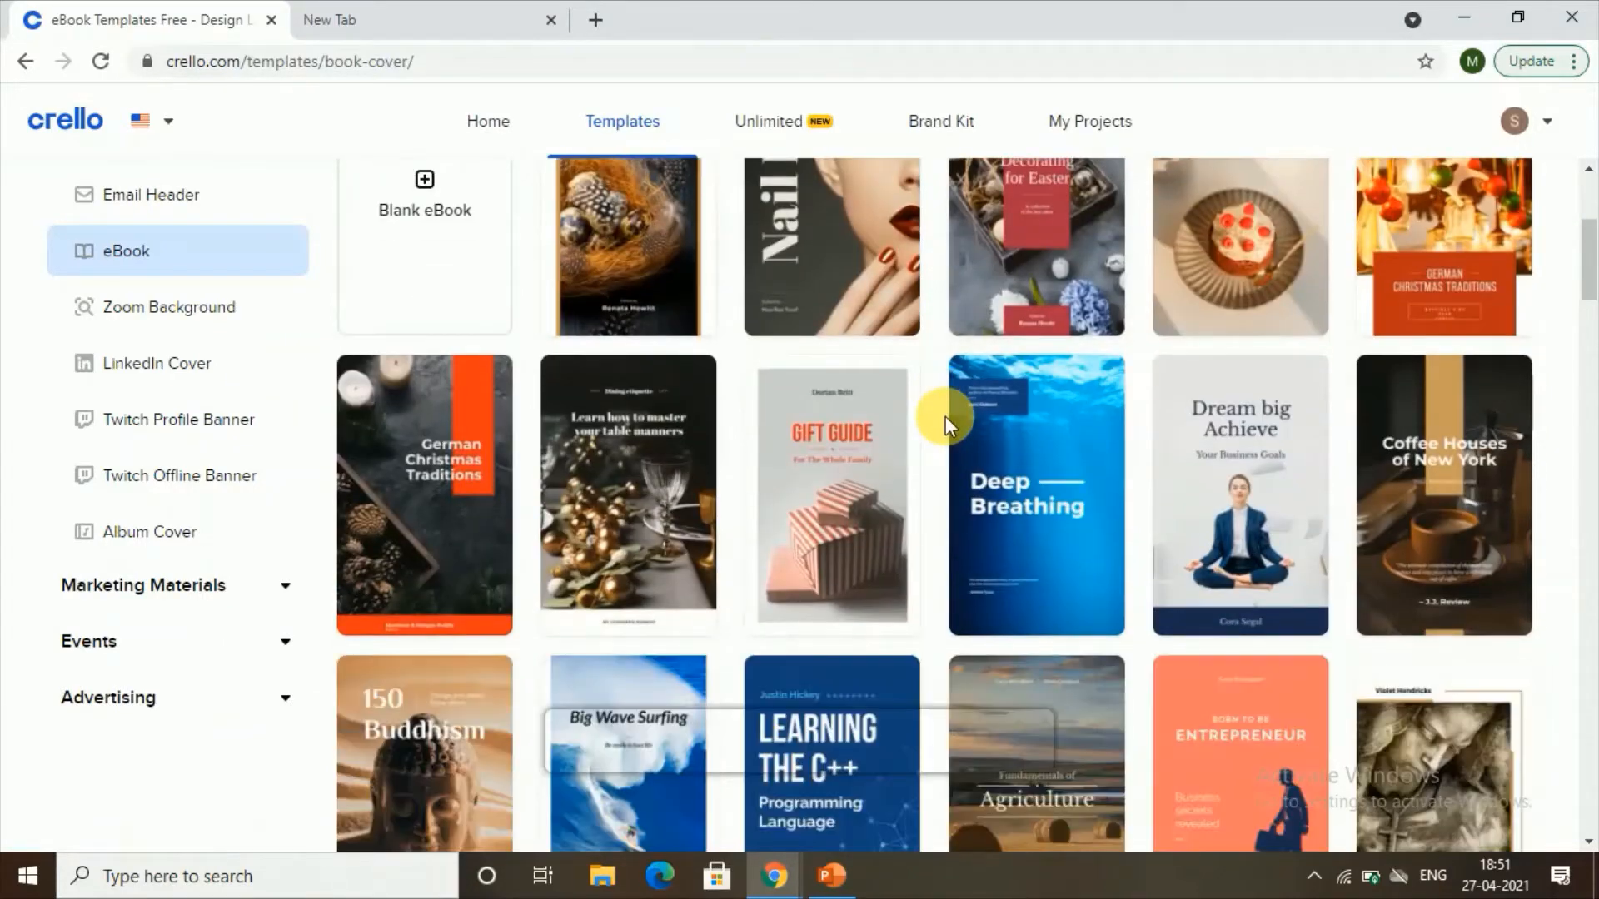
{"action": "scroll", "coordinate": [946, 417], "scroll_direction": "down", "scroll_amount": 4}
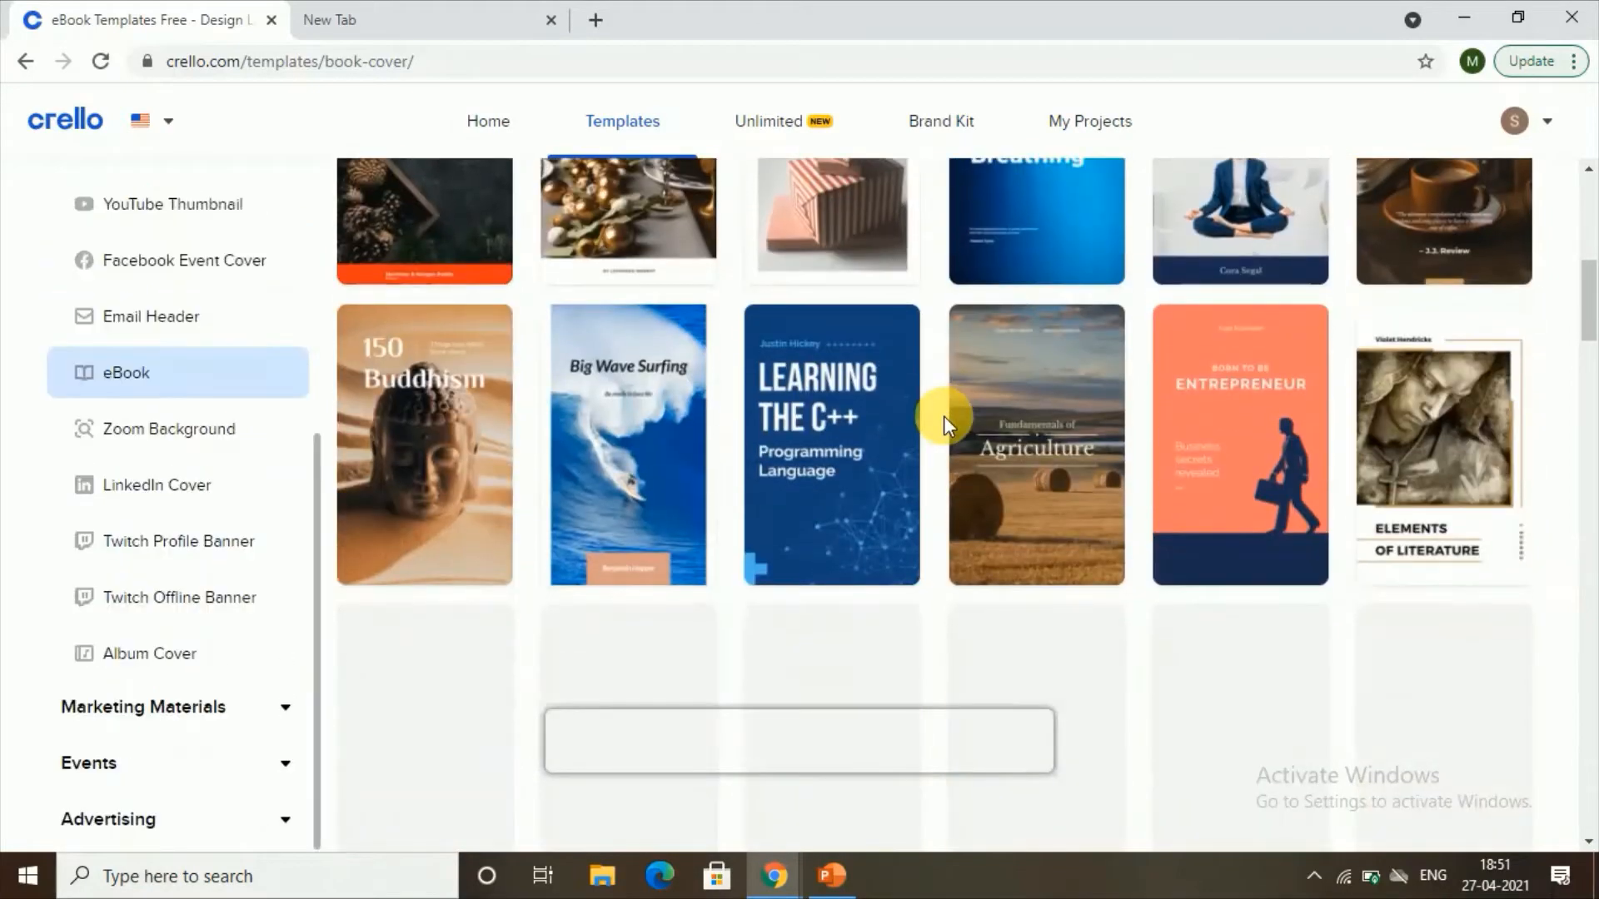
{"action": "scroll", "coordinate": [896, 523], "scroll_direction": "up", "scroll_amount": 8}
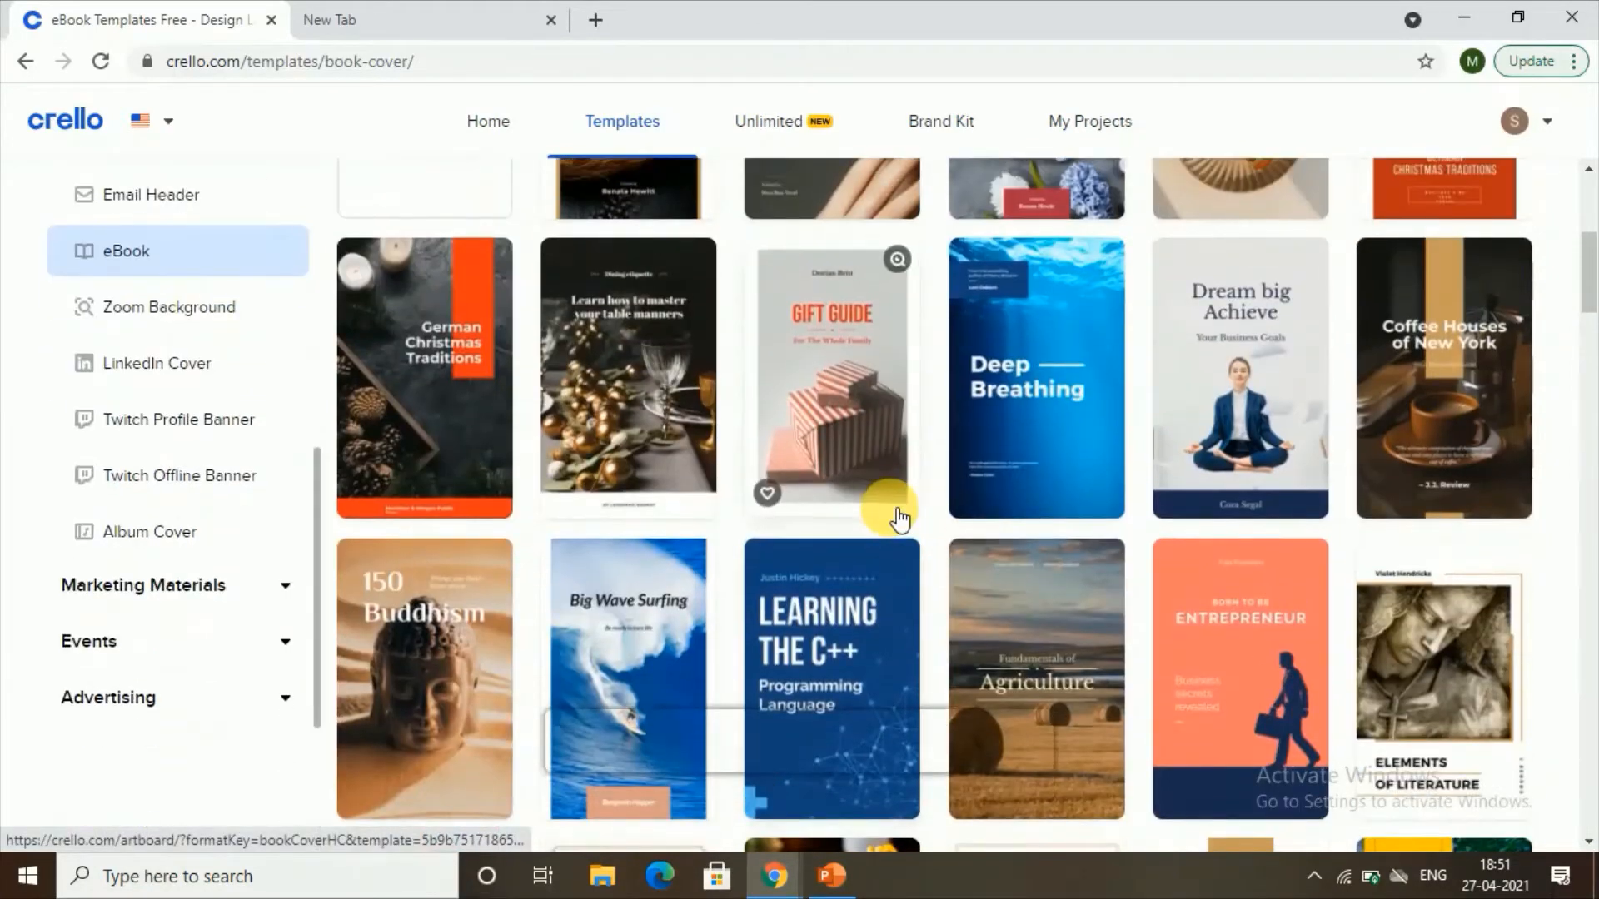
{"action": "scroll", "coordinate": [893, 530], "scroll_direction": "down", "scroll_amount": 13}
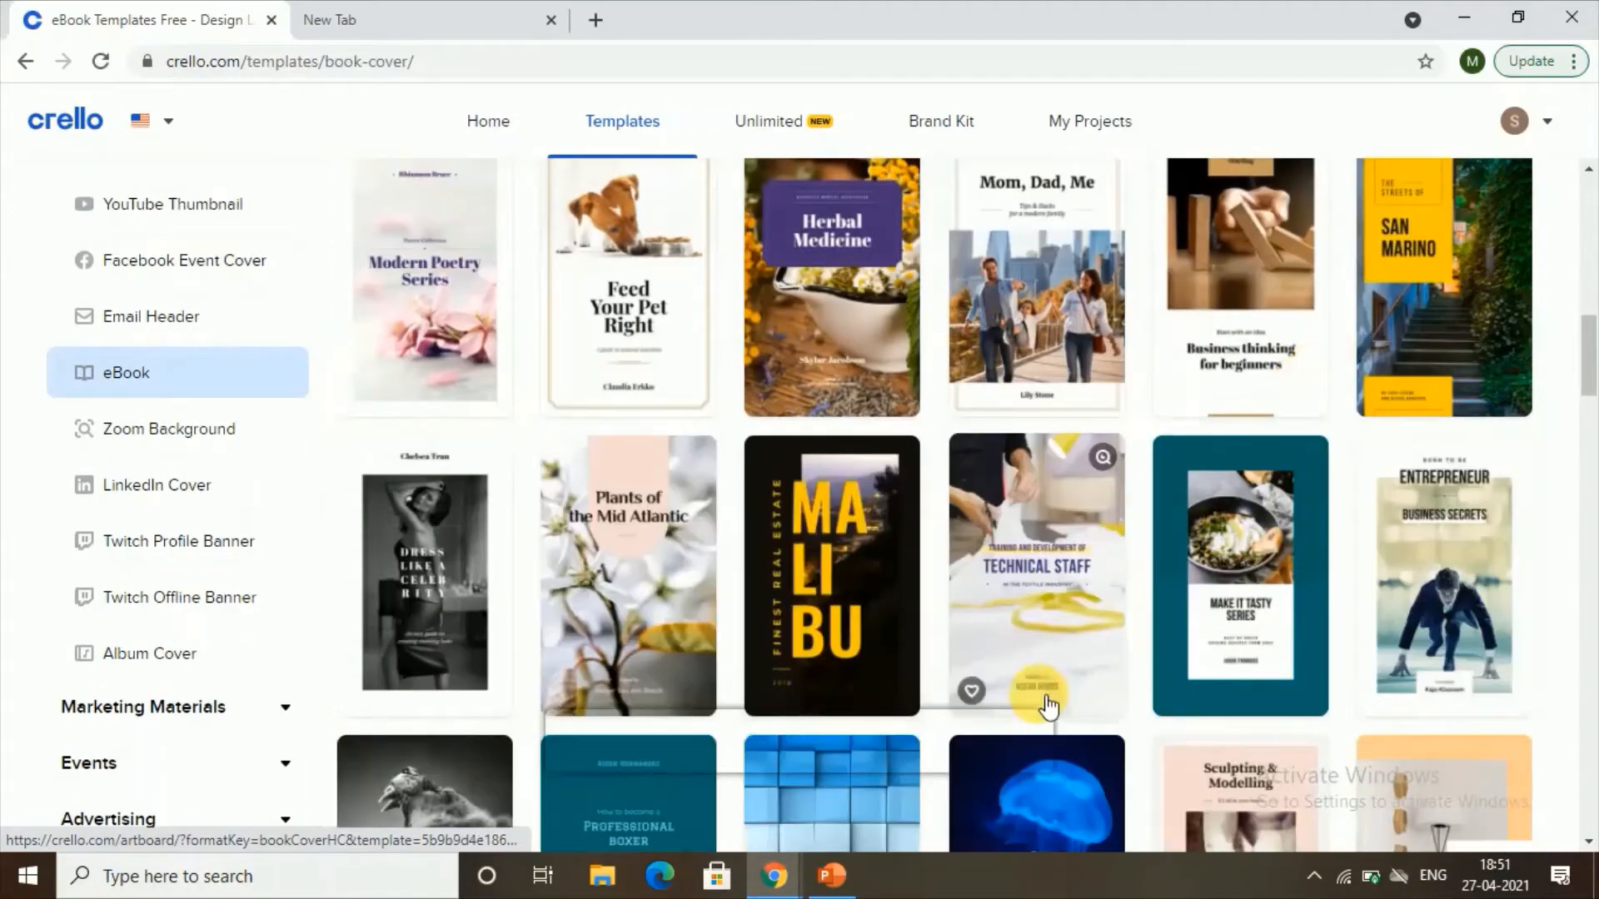
{"action": "left_click", "coordinate": [1288, 662]}
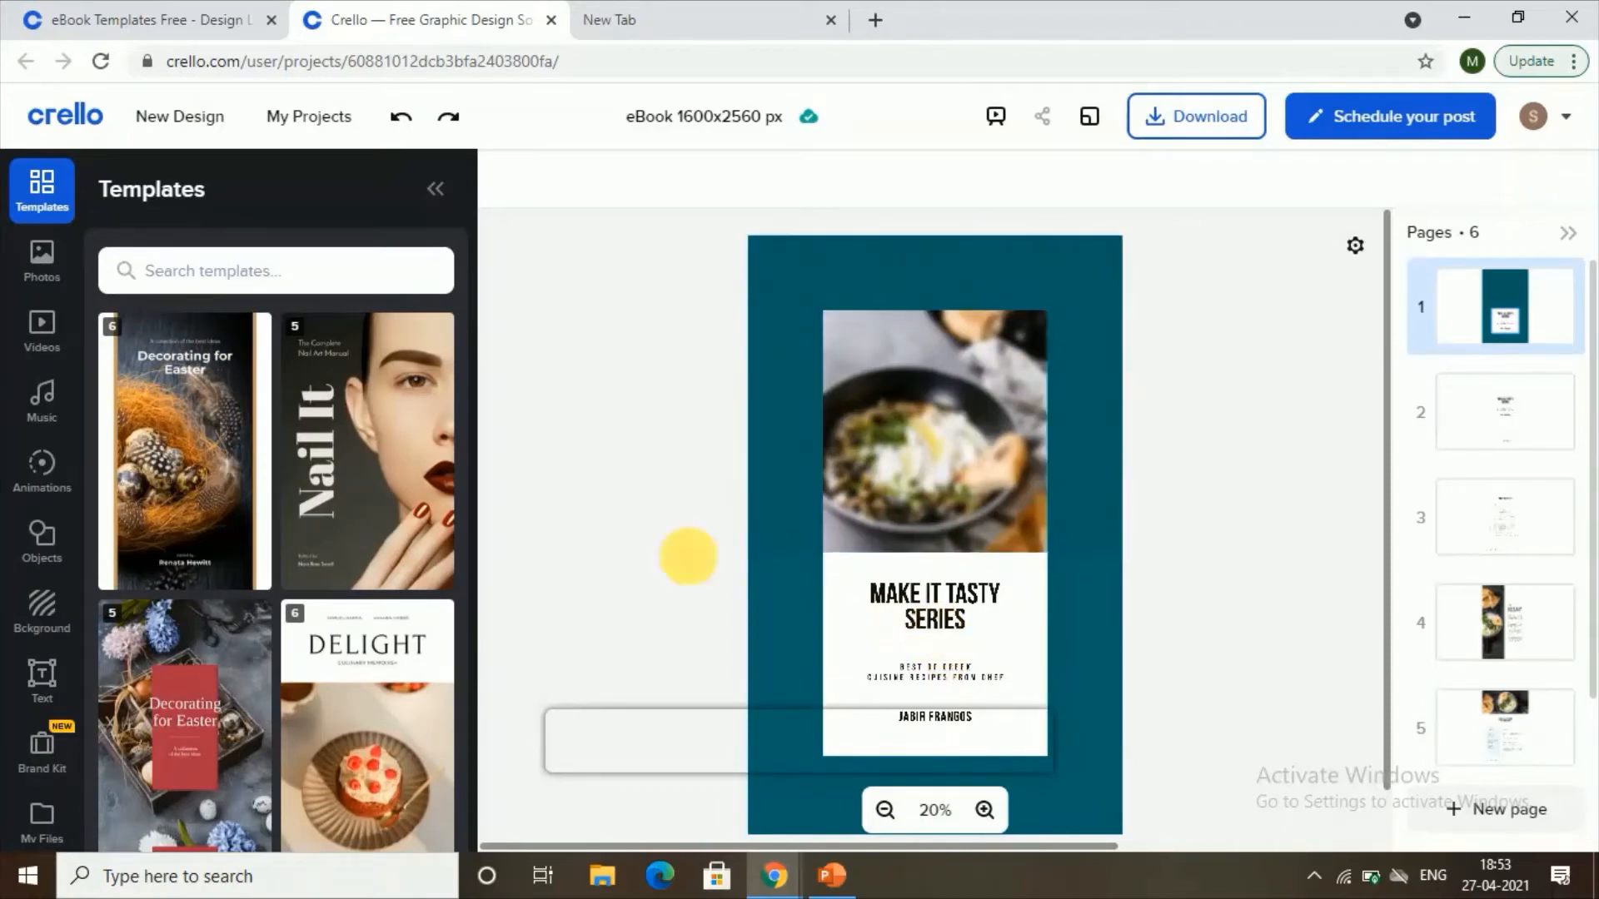
Replace the title text on the eBook's cover page with "WEB DEVELOPMENT"
{"action": "triple_click", "coordinate": [969, 617]}
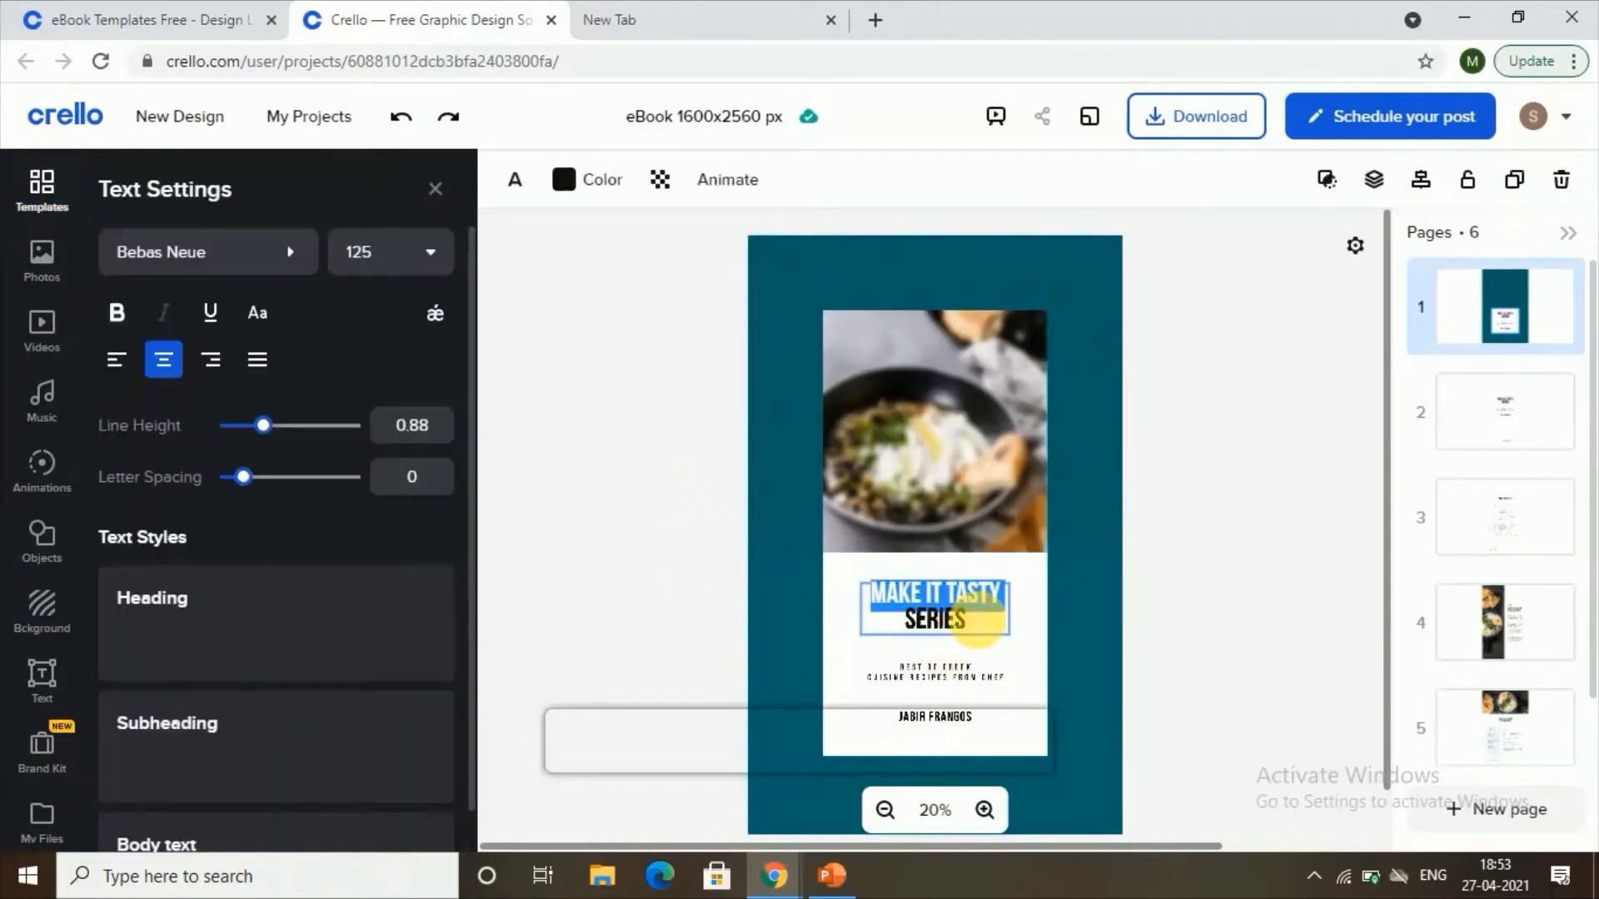
{"action": "triple_click", "coordinate": [976, 617]}
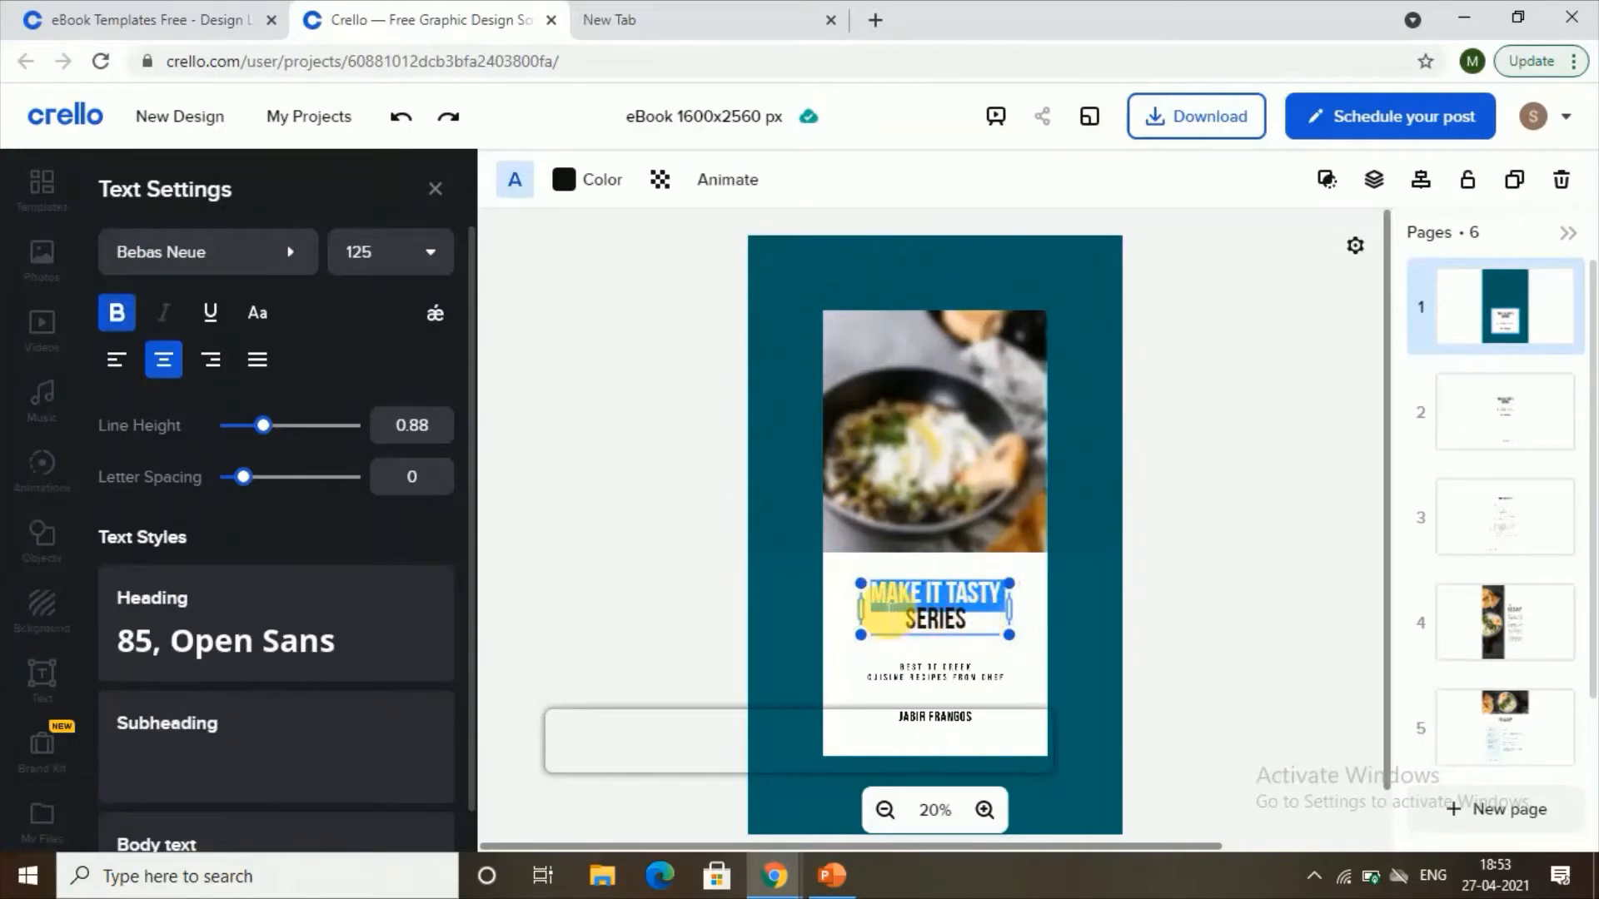
{"action": "left_click", "coordinate": [886, 614]}
{"action": "left_click_drag", "start_coordinate": [888, 610], "coordinate": [975, 646]}
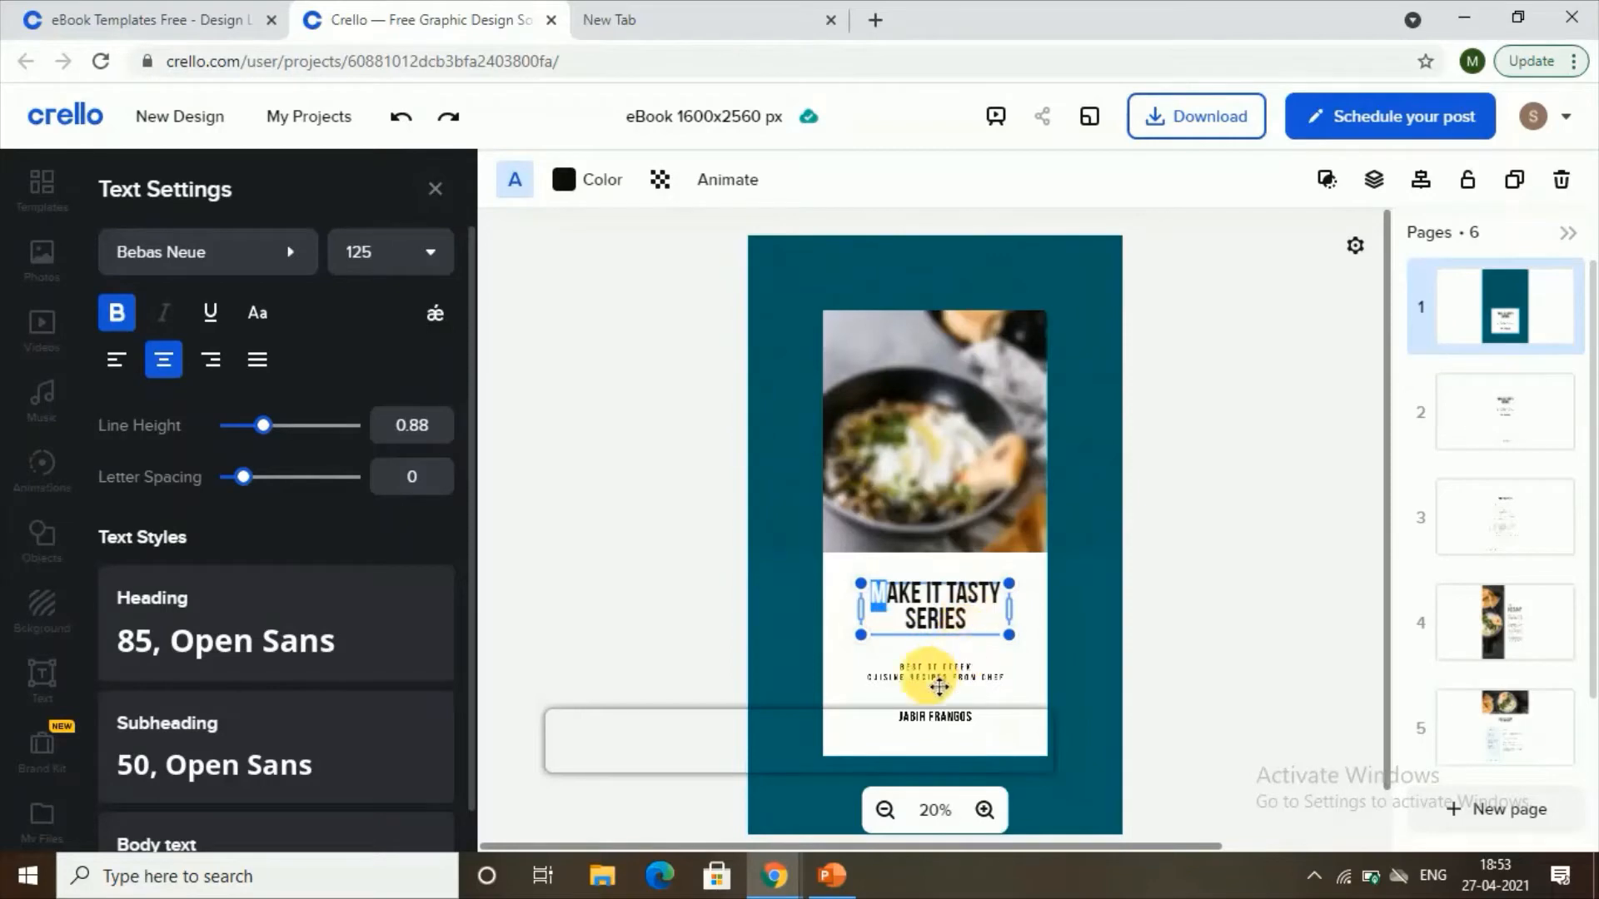
{"action": "left_click", "coordinate": [963, 627]}
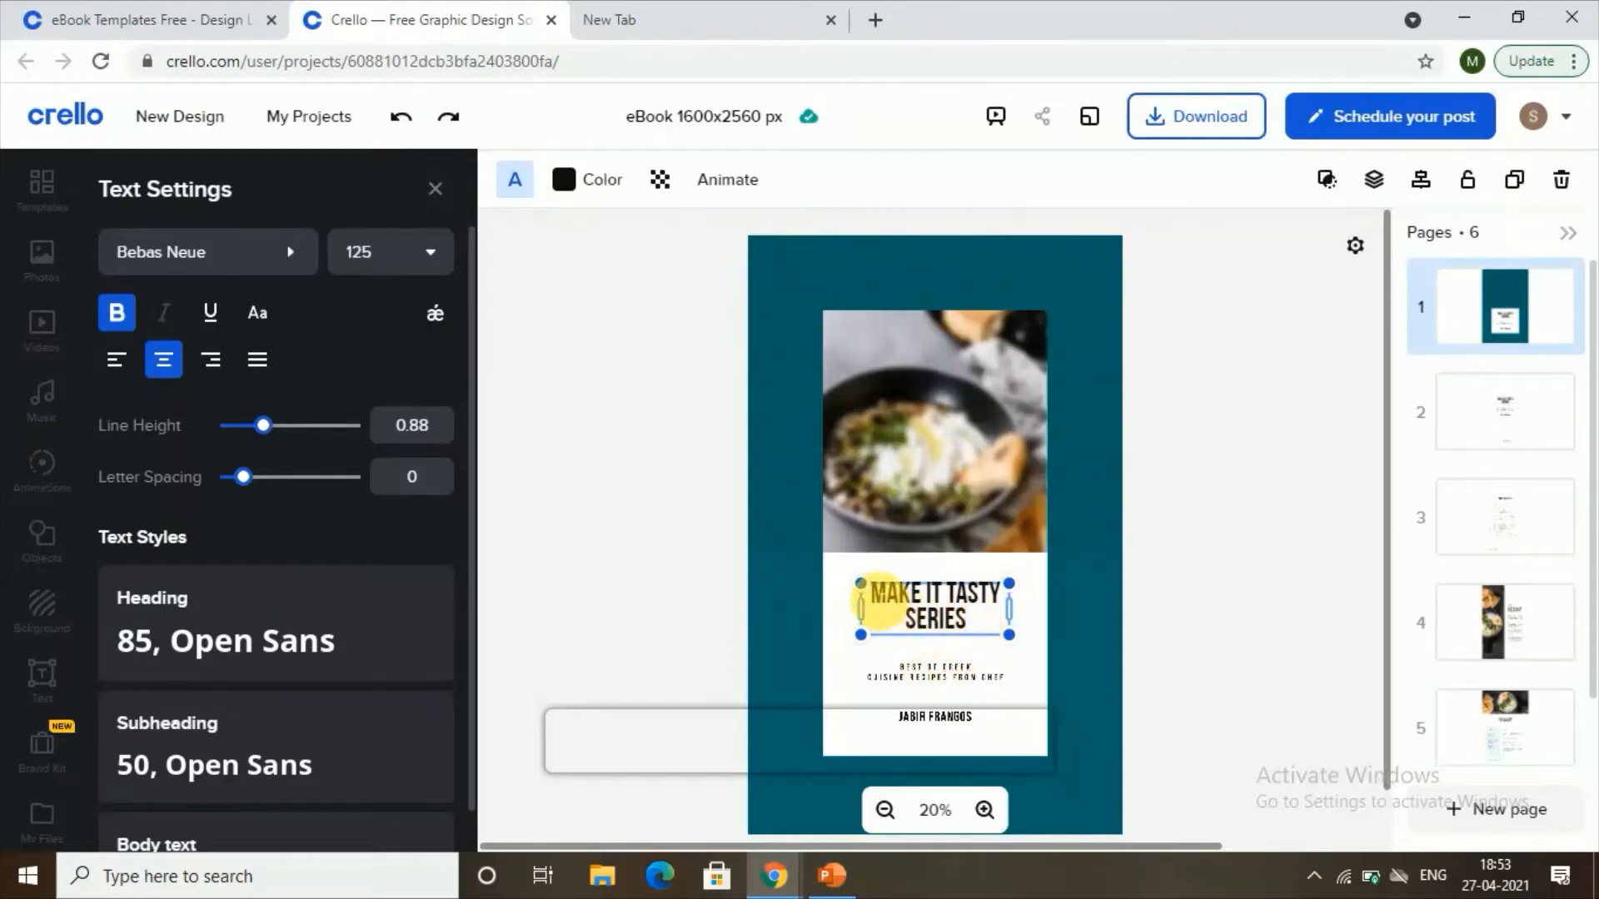
{"action": "left_click_drag", "start_coordinate": [874, 589], "coordinate": [1008, 630]}
{"action": "key", "text": "BackSpace"}
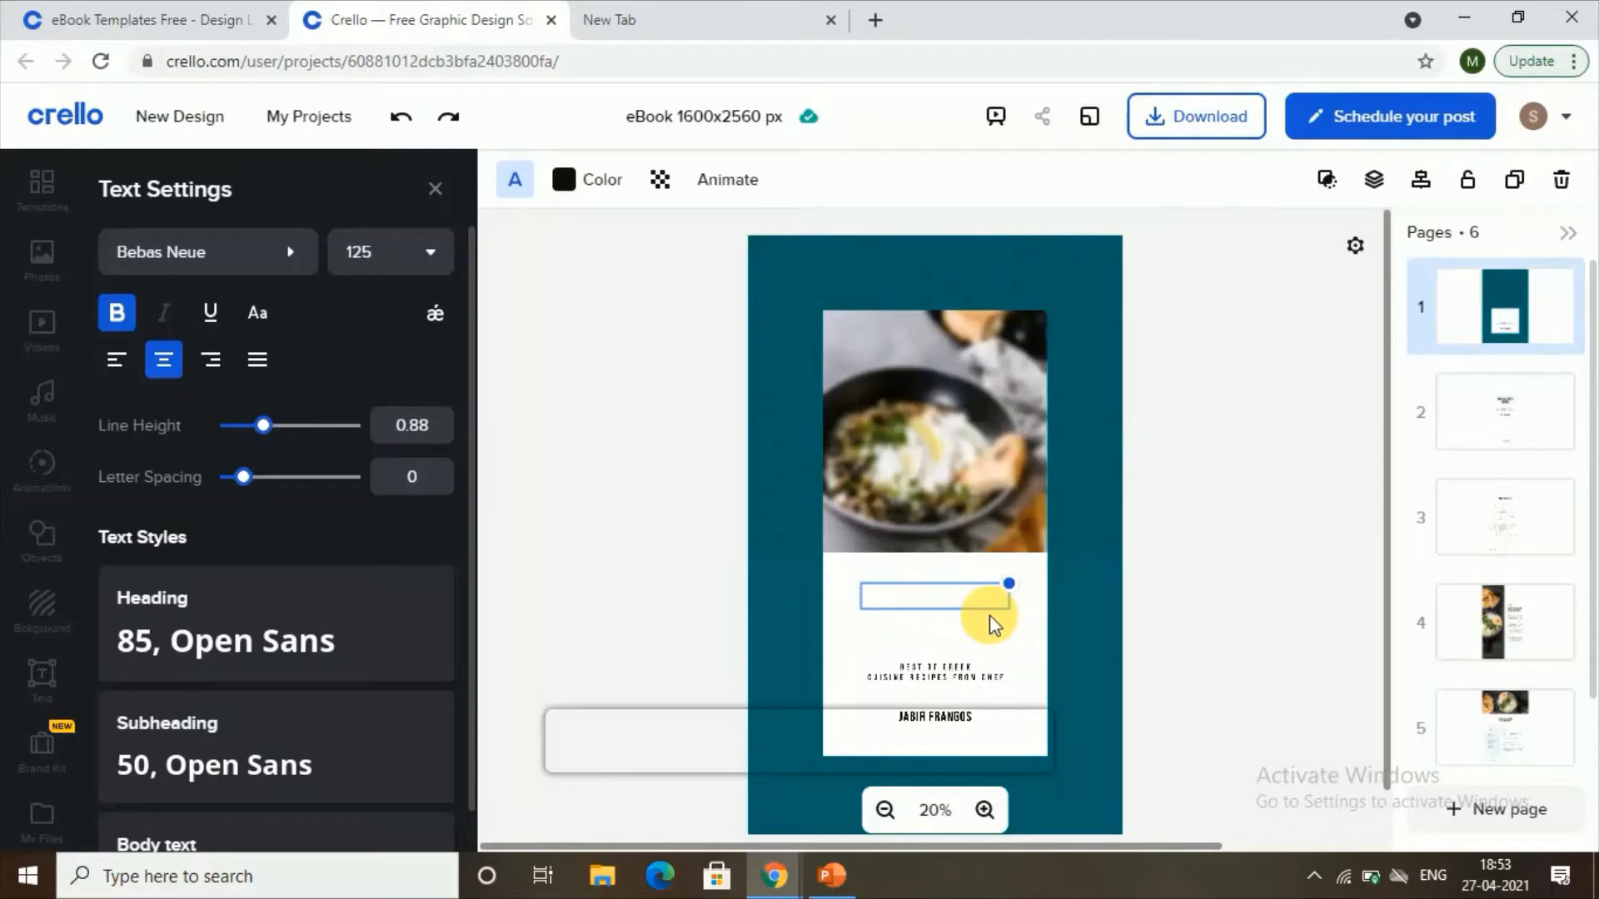
{"action": "type", "text": "WEB DEVE"}
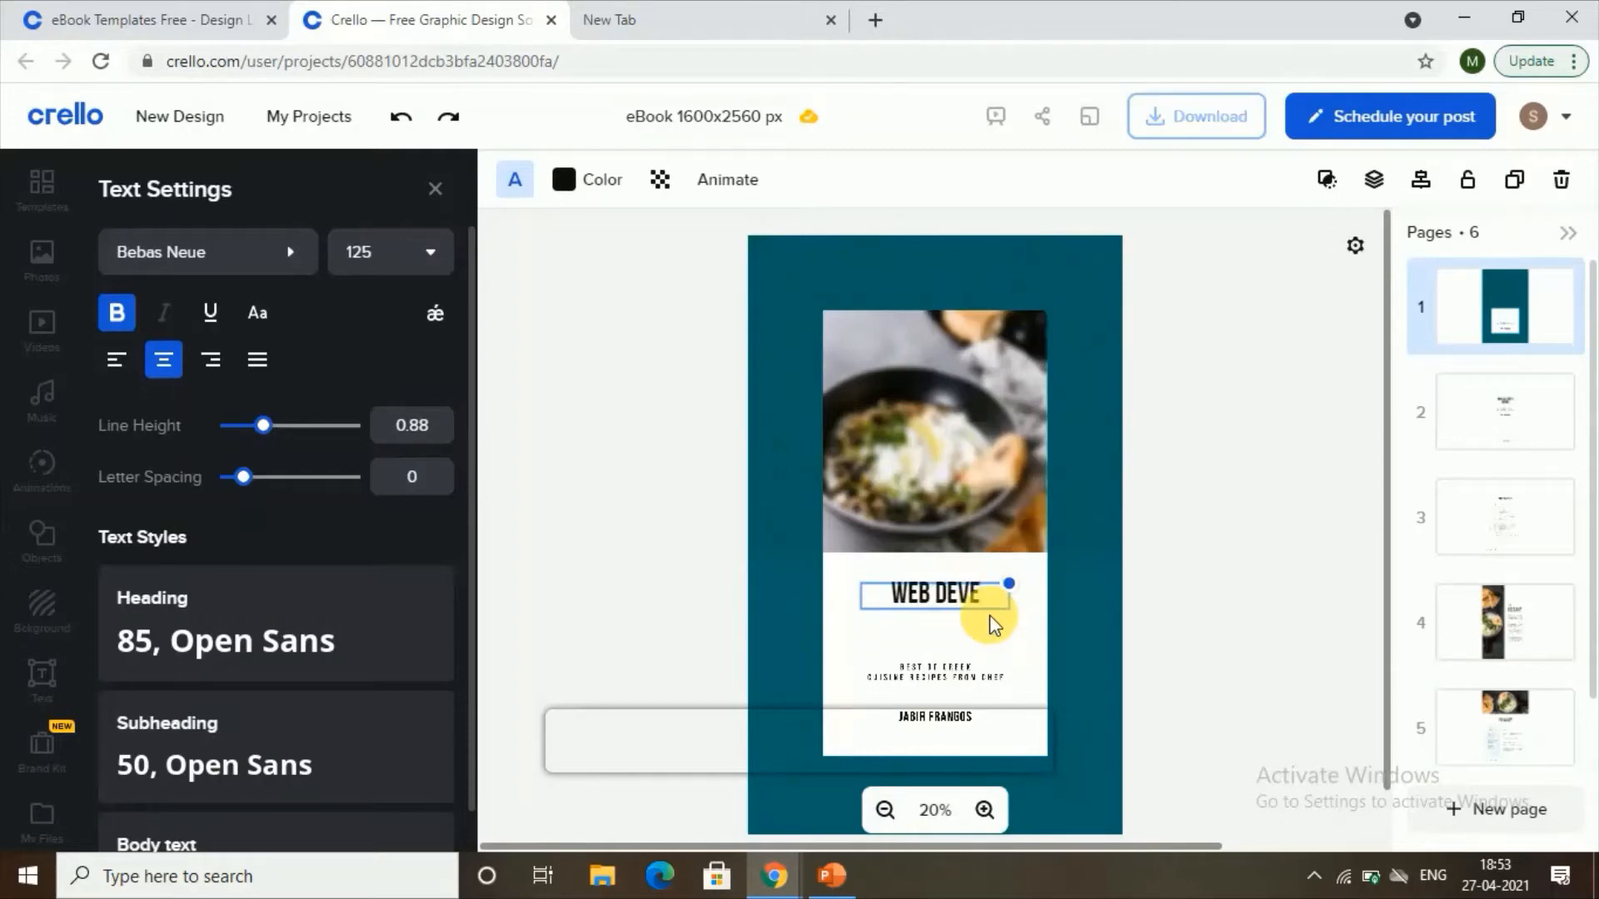
{"action": "type", "text": "LOPMENT"}
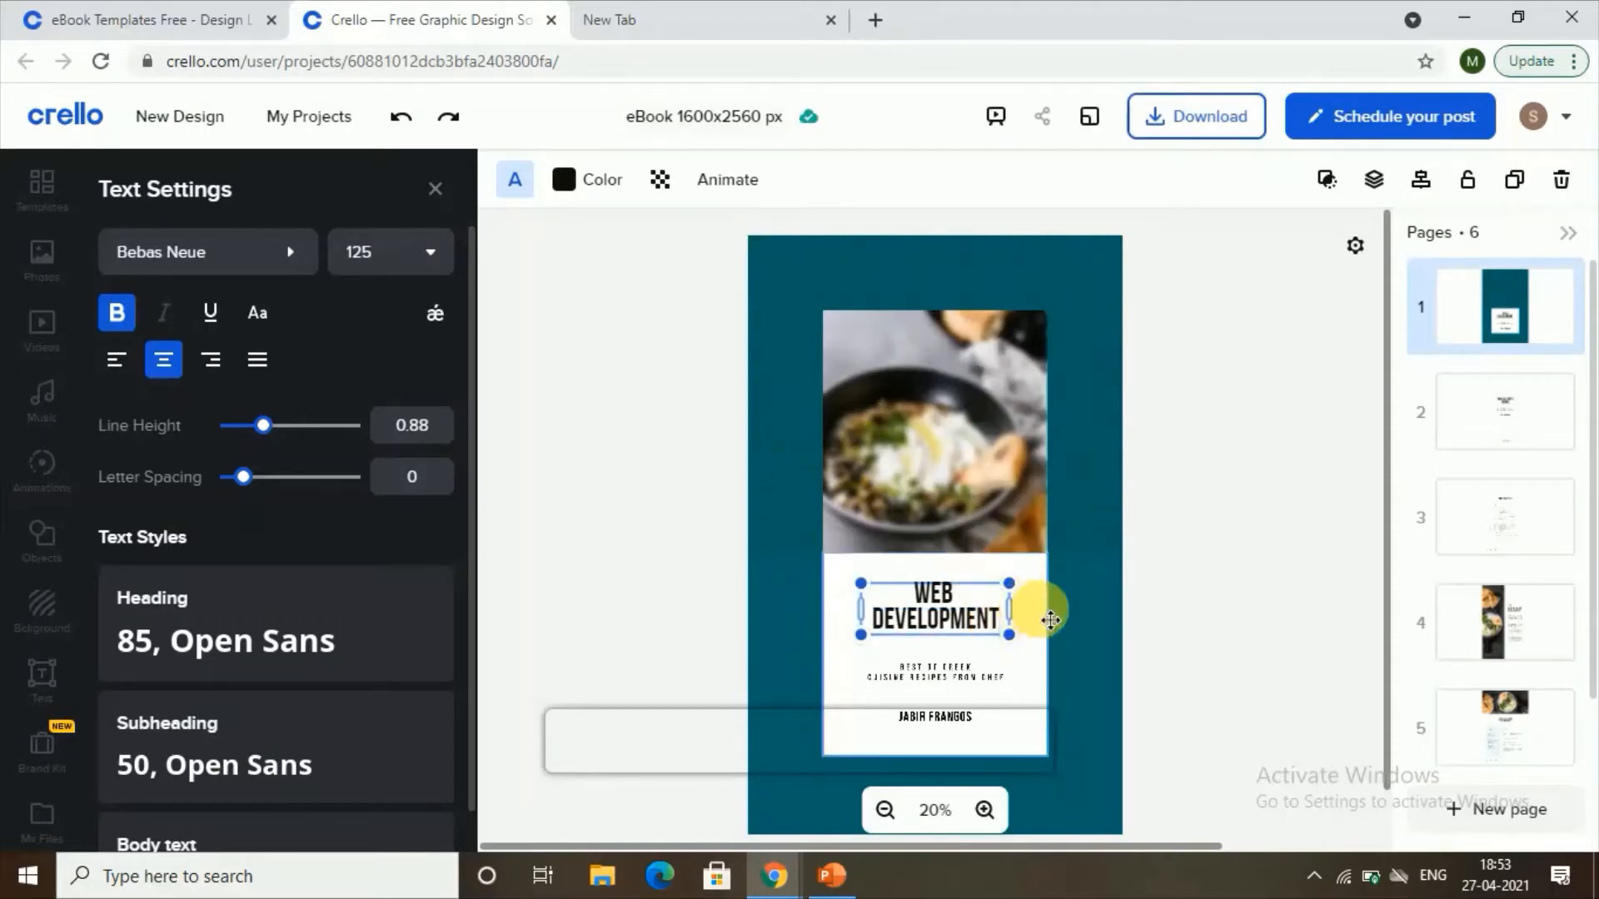
{"action": "left_click", "coordinate": [995, 619]}
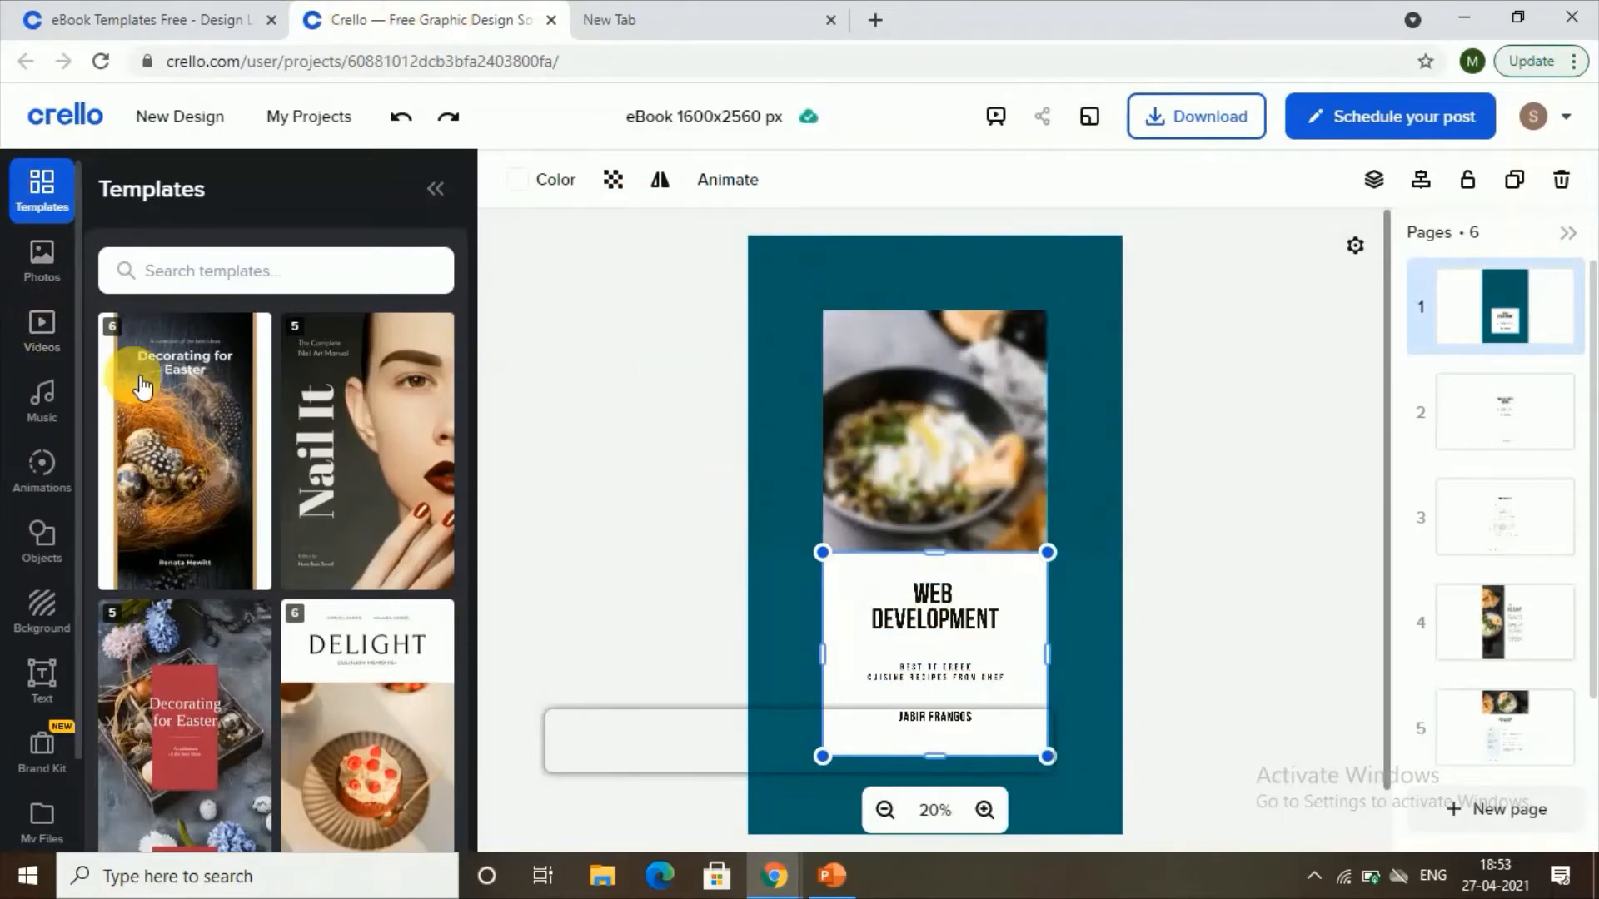
{"action": "double_click", "coordinate": [942, 636]}
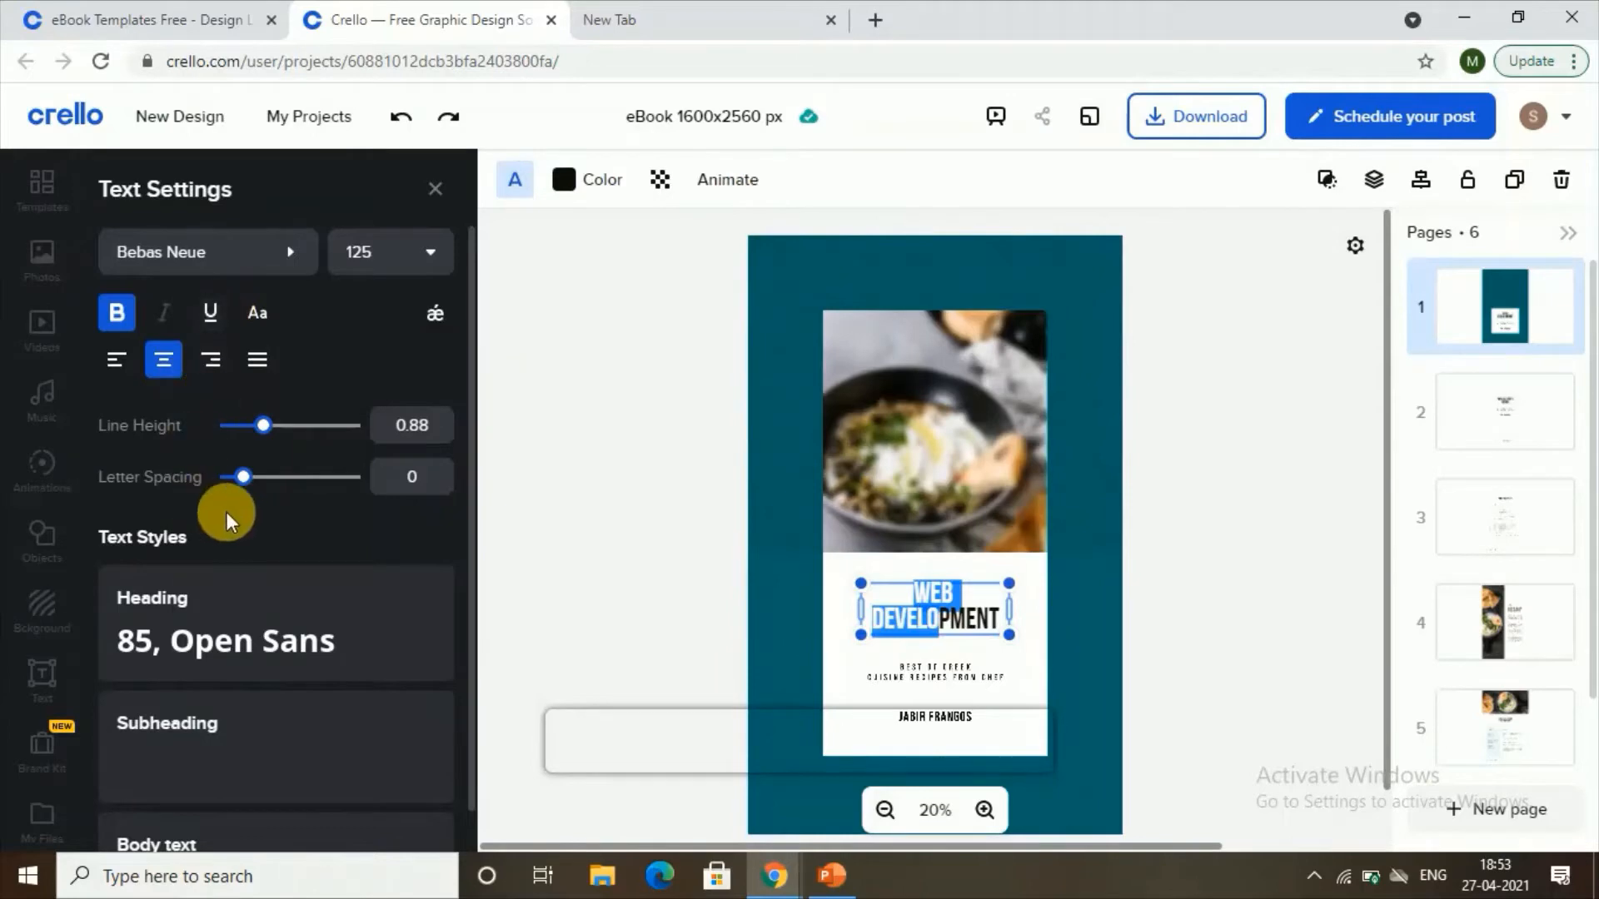
{"action": "scroll", "coordinate": [331, 498], "scroll_direction": "down", "scroll_amount": 1}
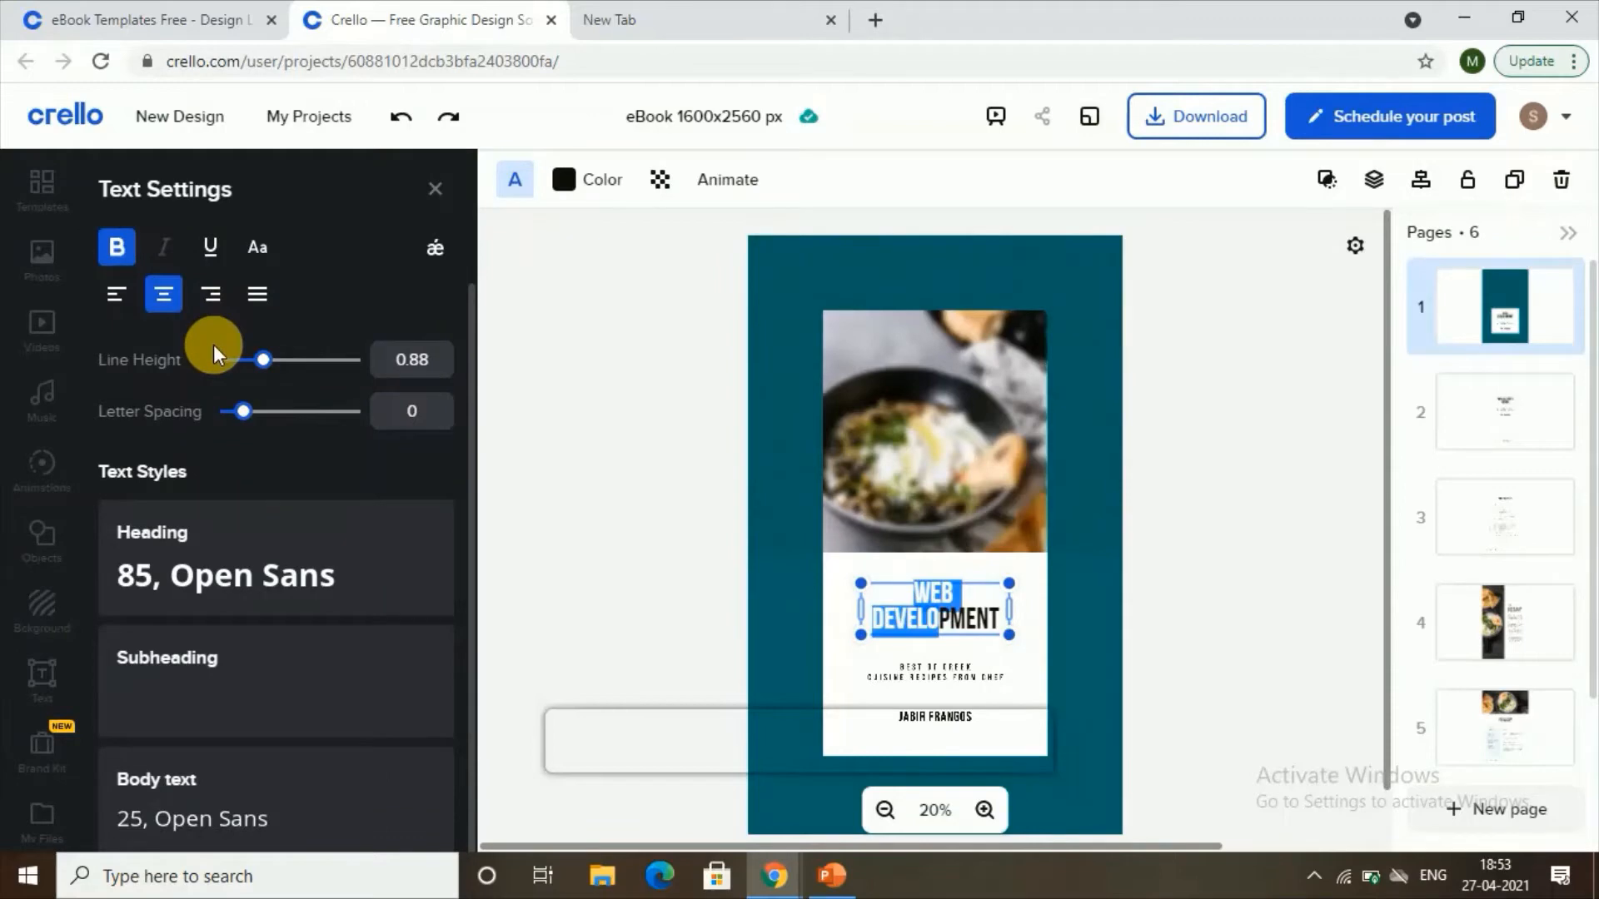
Dismiss the background removal tip and delete the food photo from the cover page
{"action": "left_click", "coordinate": [905, 439]}
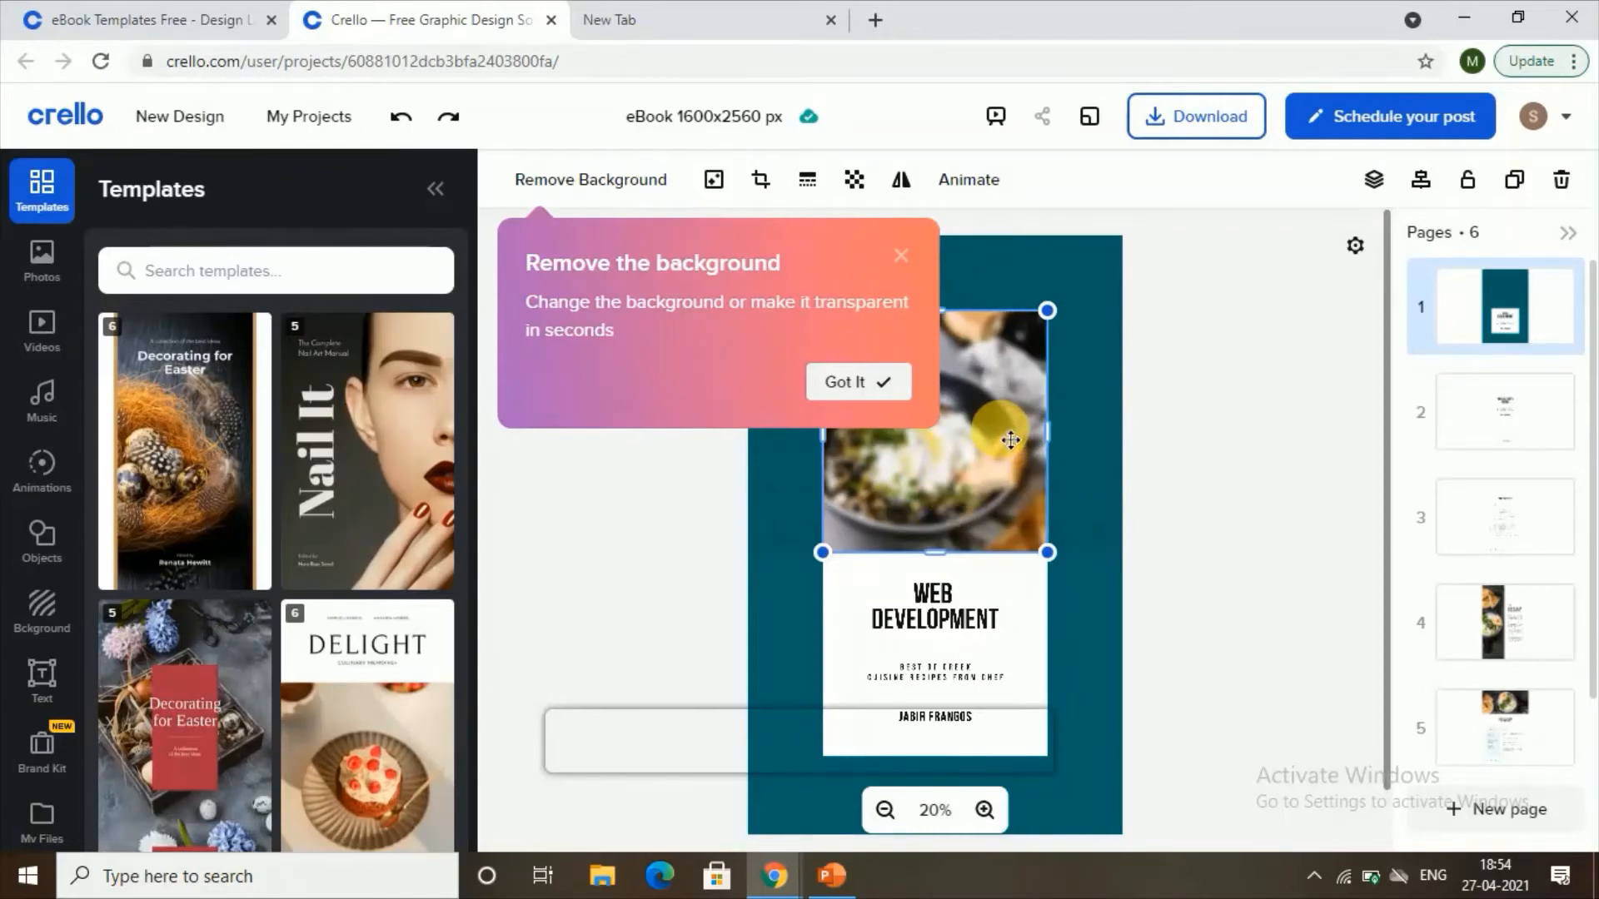
{"action": "left_click", "coordinate": [913, 265]}
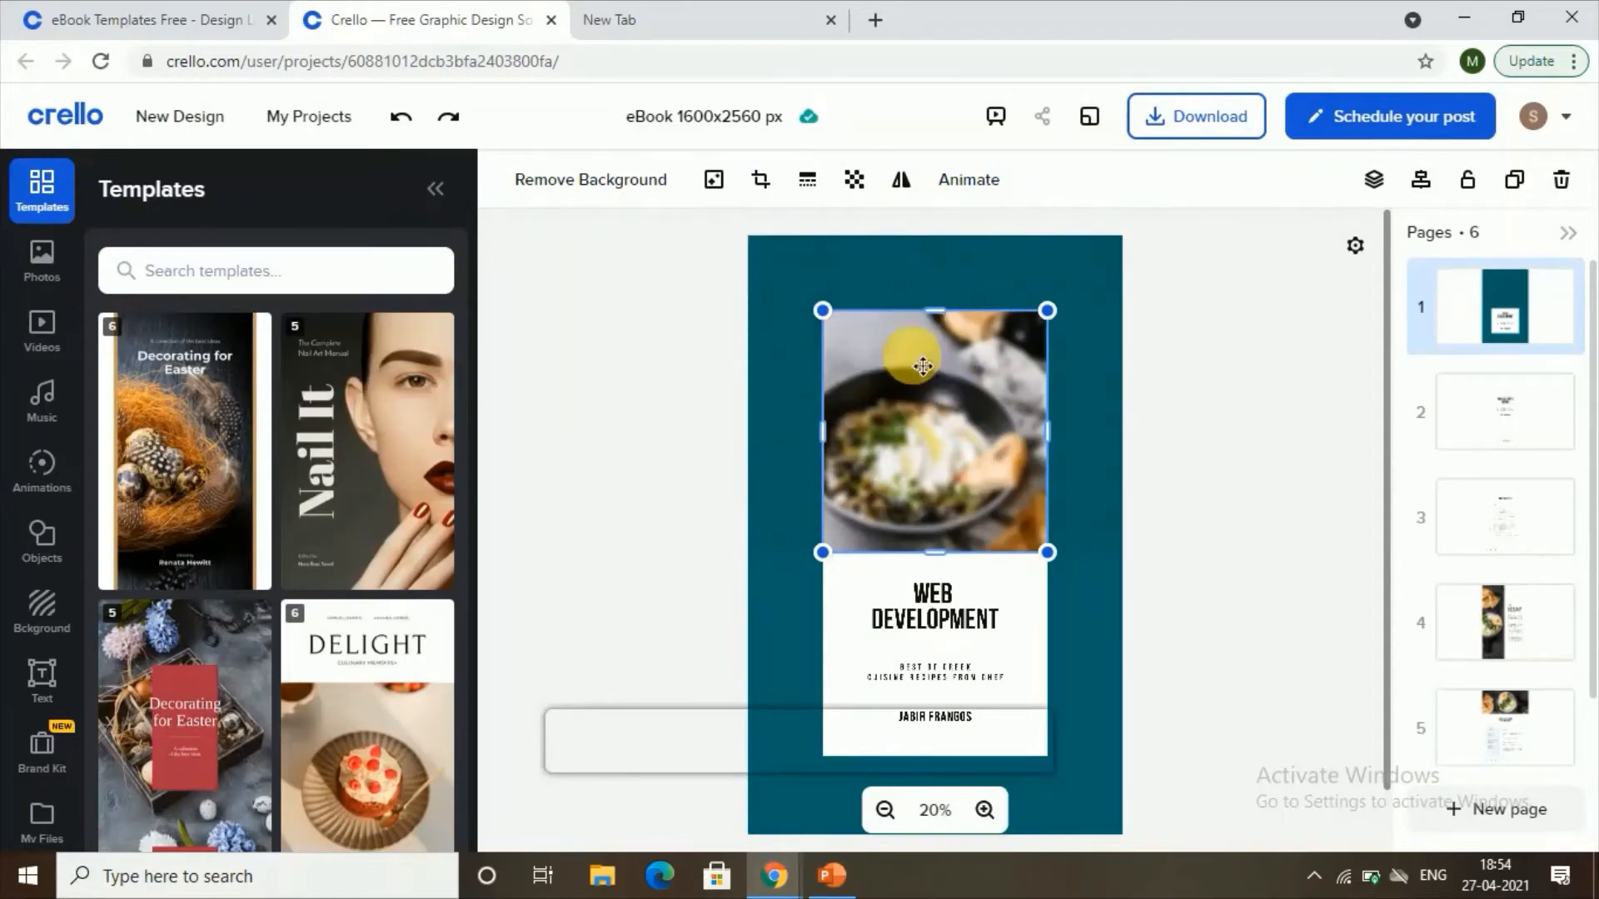
{"action": "left_click", "coordinate": [1563, 184]}
{"action": "left_click", "coordinate": [917, 446]}
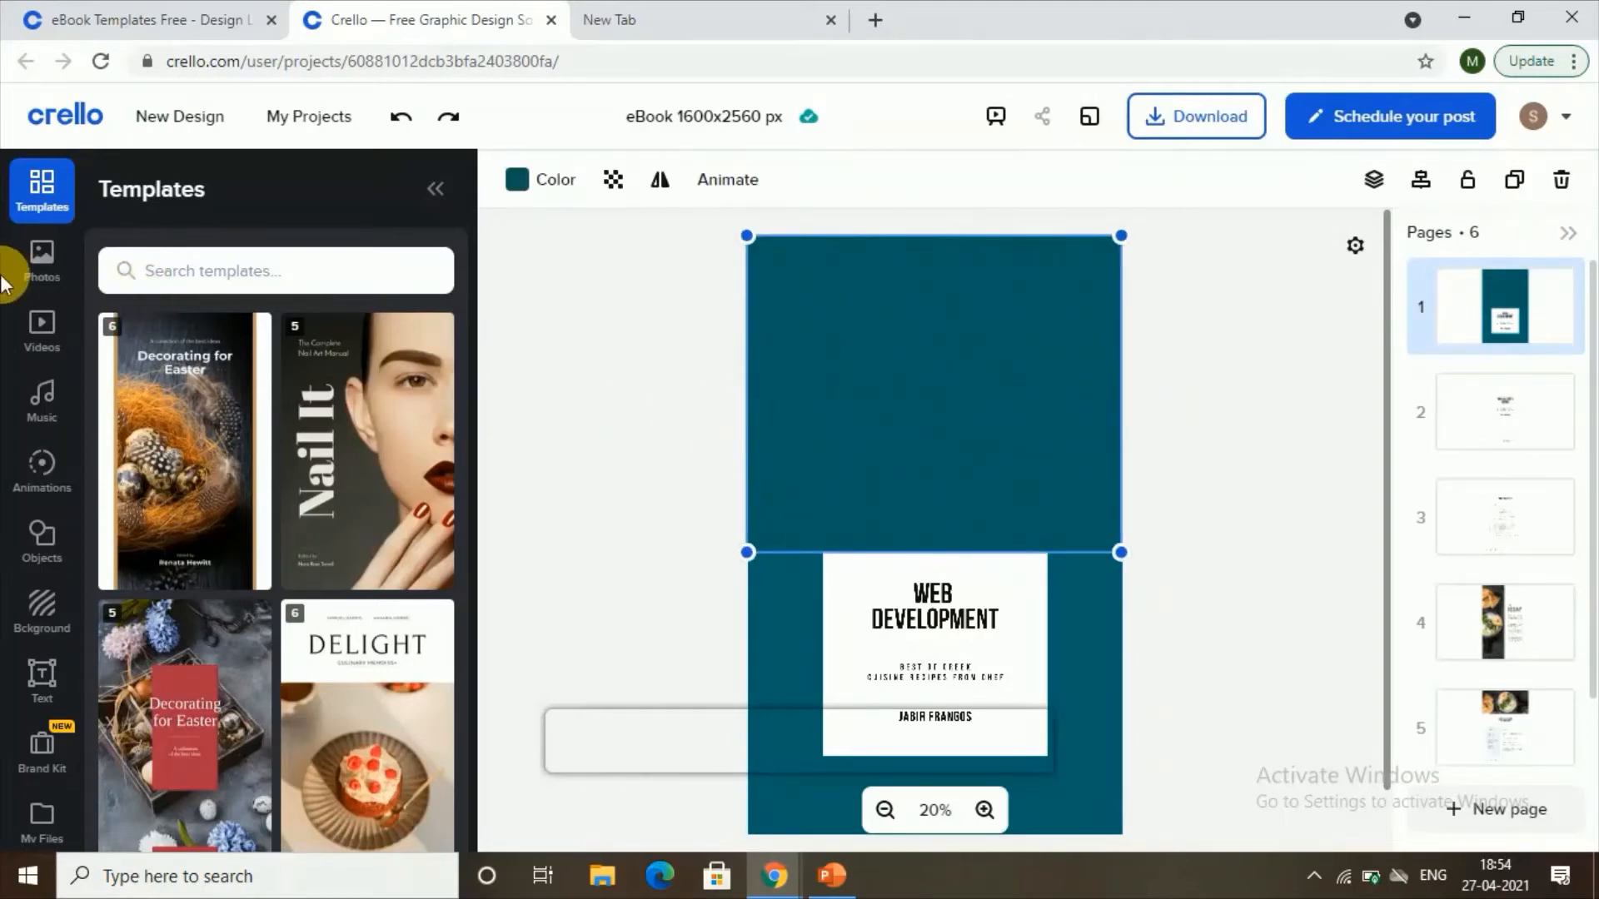
Search the premium photo library for "web development"
{"action": "left_click", "coordinate": [29, 287]}
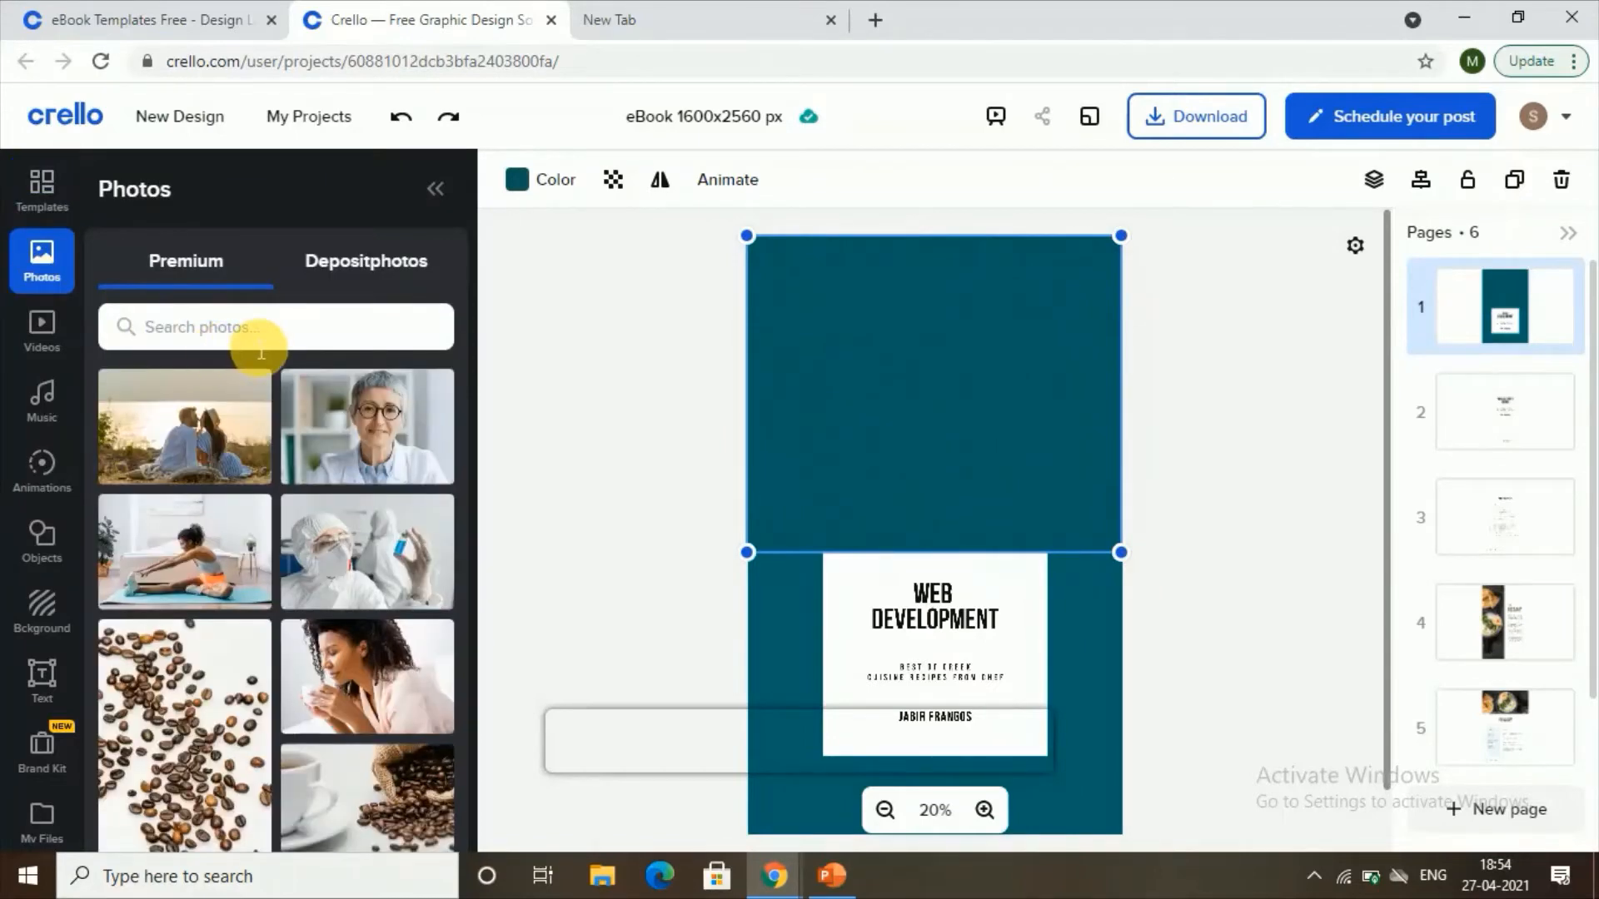
{"action": "left_click", "coordinate": [261, 350]}
{"action": "type", "text": "web"}
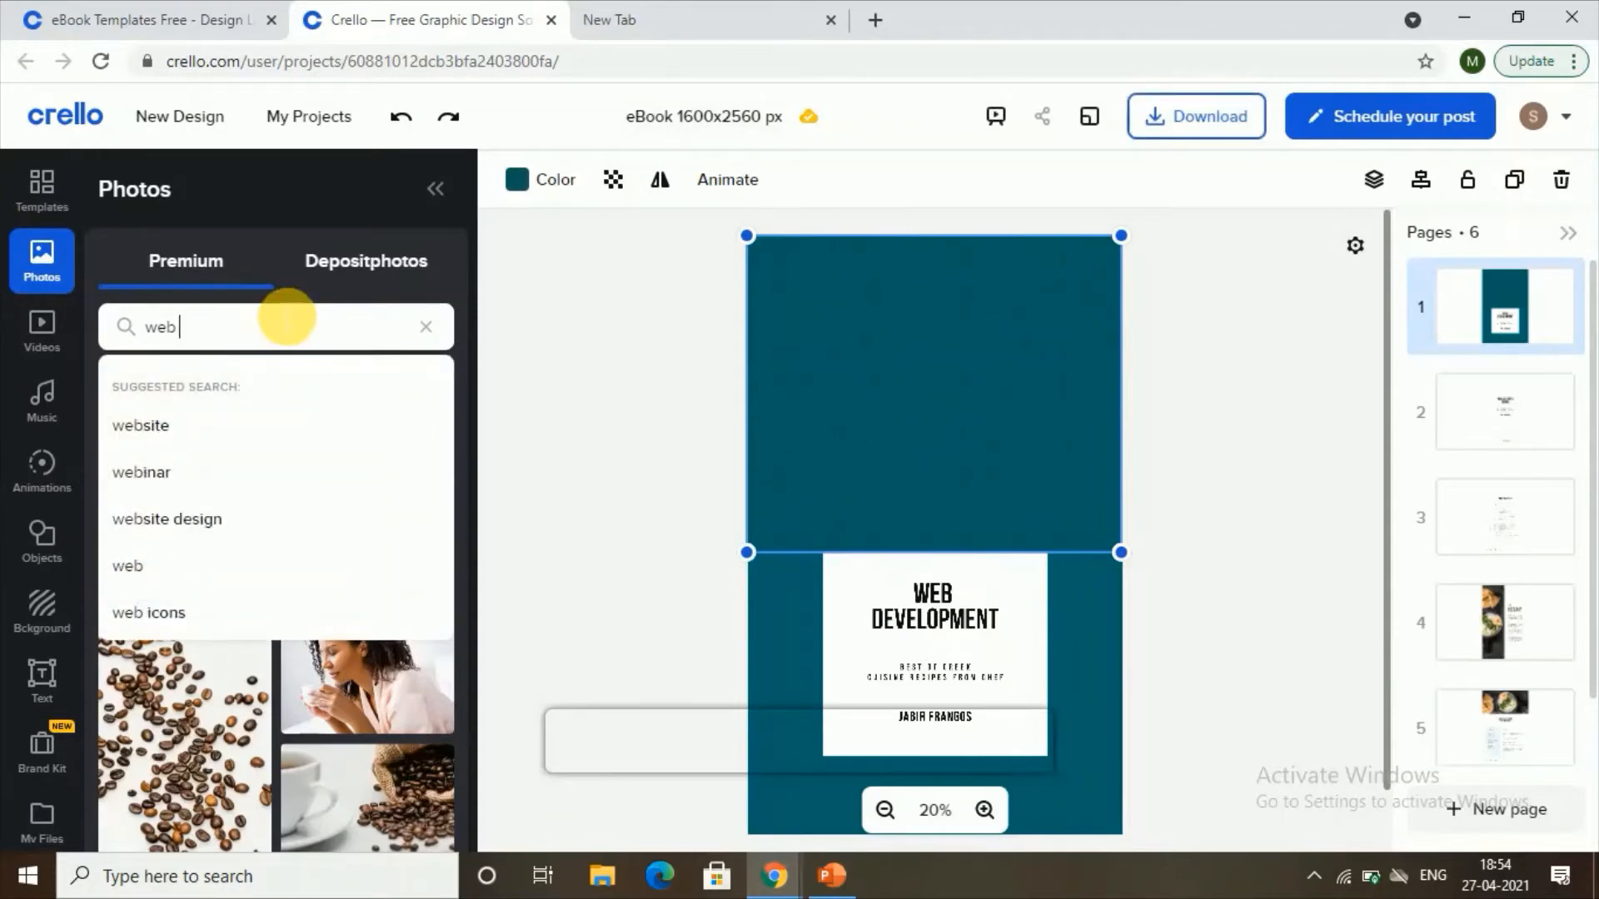
{"action": "type", "text": " de"}
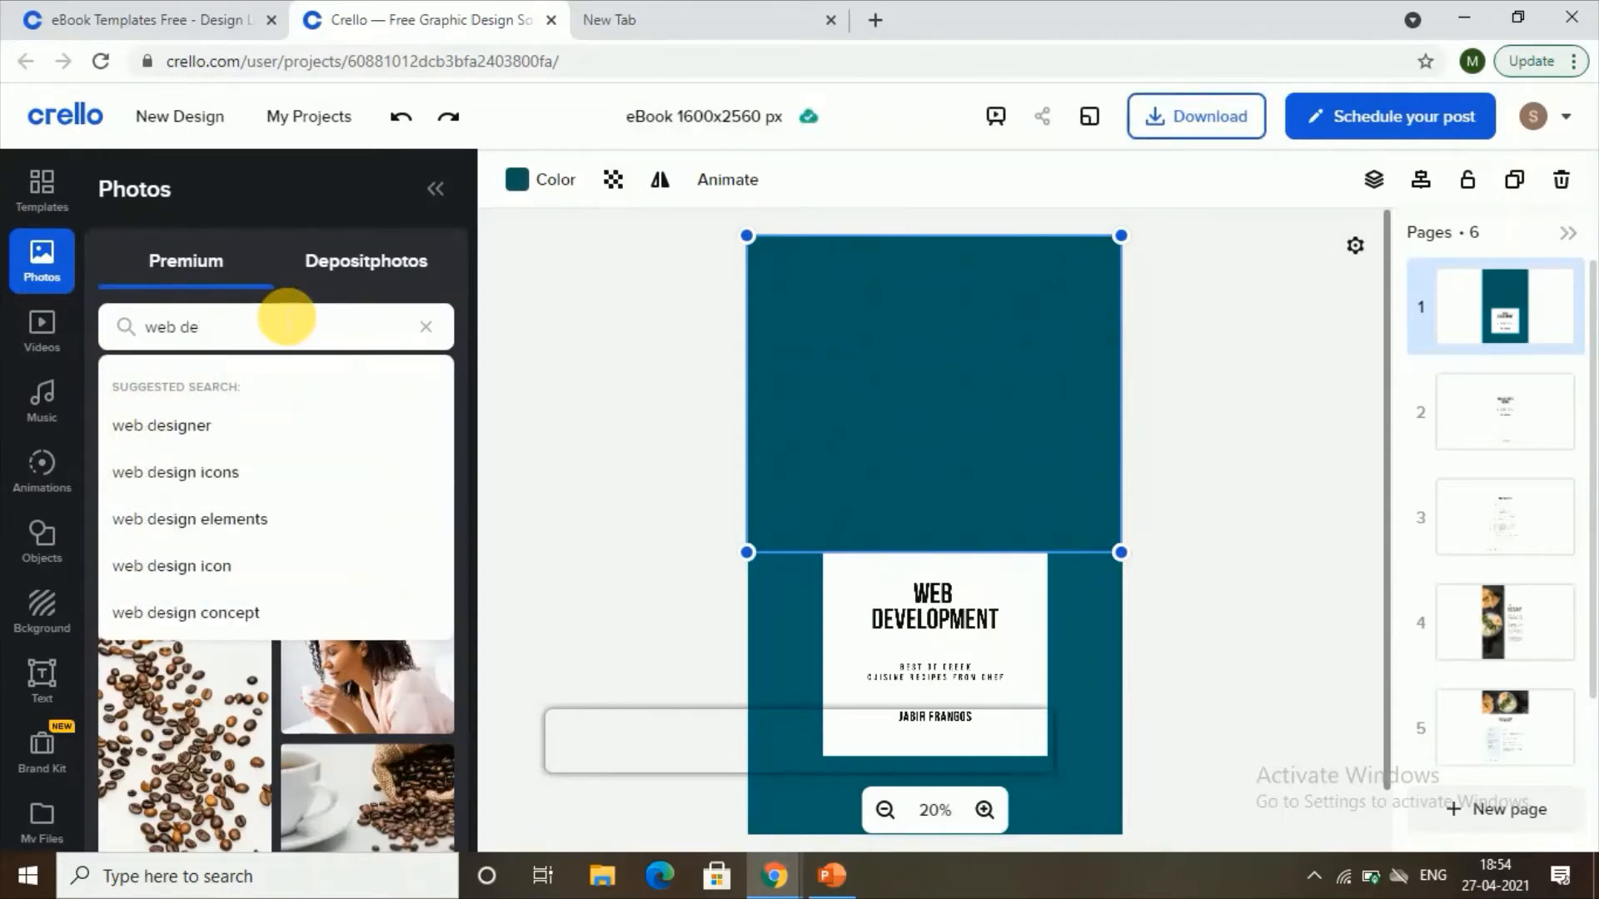
{"action": "type", "text": "velopment"}
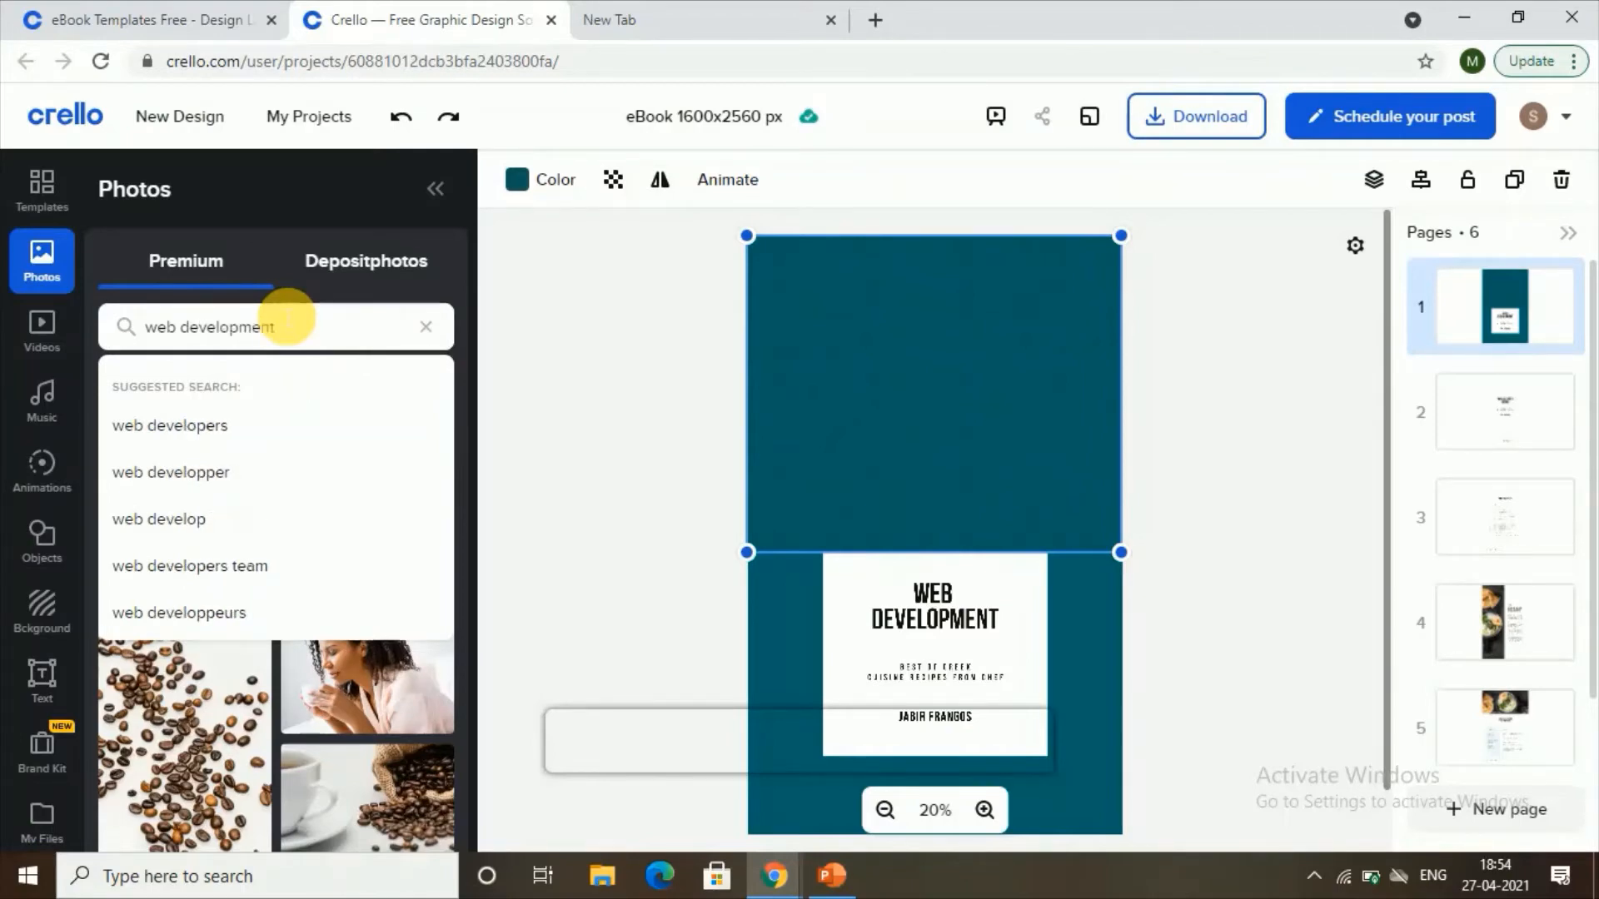
{"action": "key", "text": "Return"}
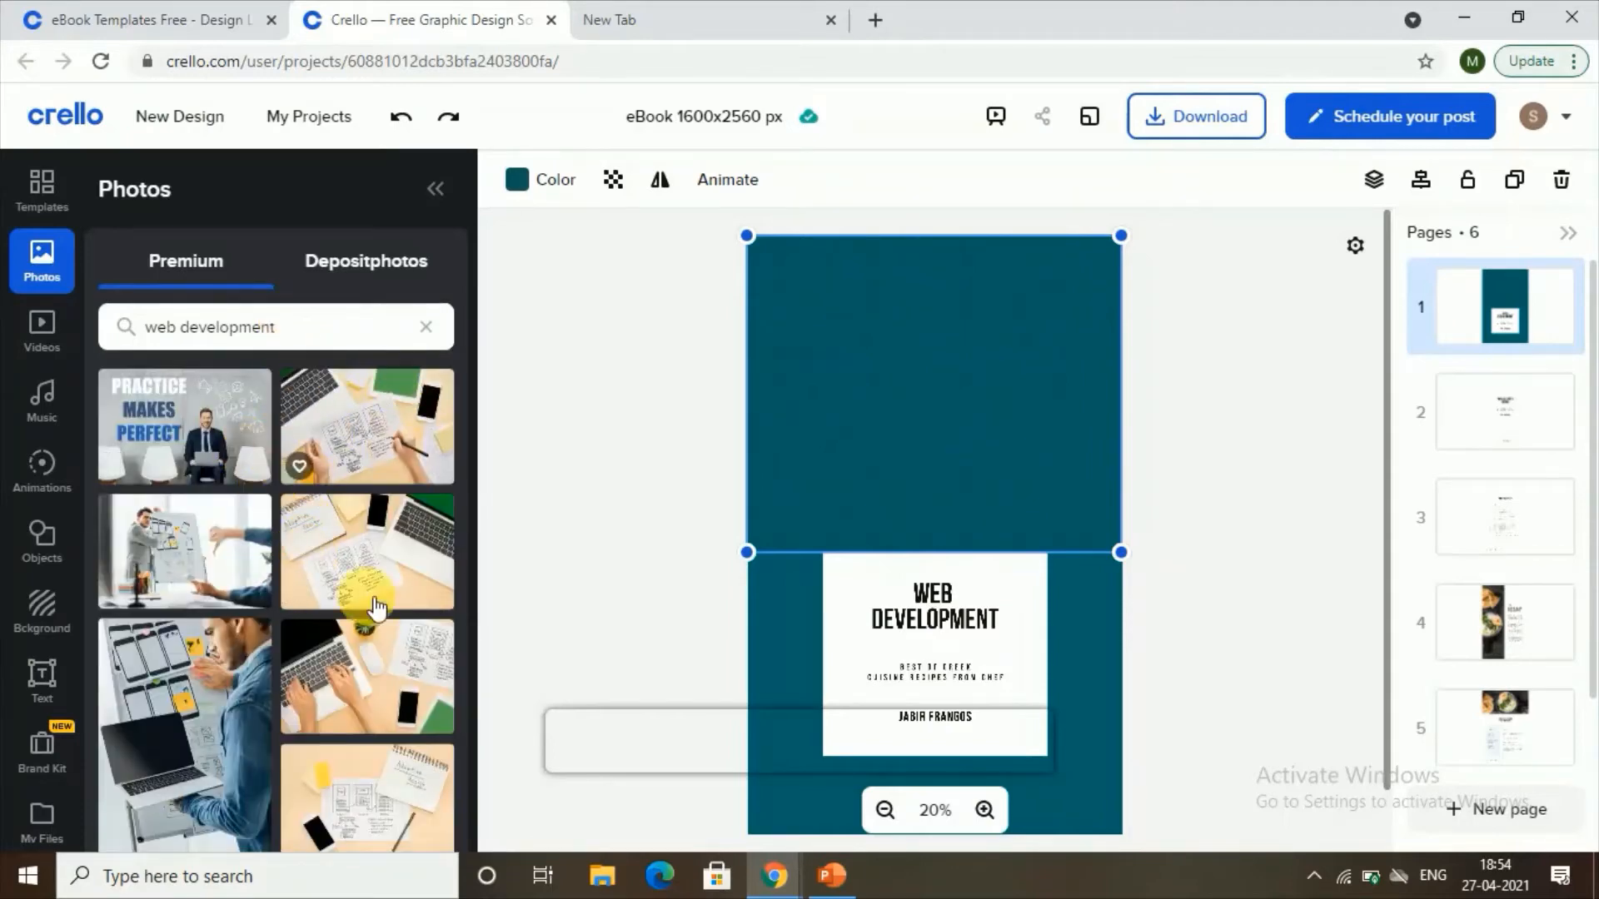
Add the photo of a laptop with "DESIGN" letter tiles to the cover and position it above the white title box
{"action": "scroll", "coordinate": [310, 662], "scroll_direction": "down", "scroll_amount": 5}
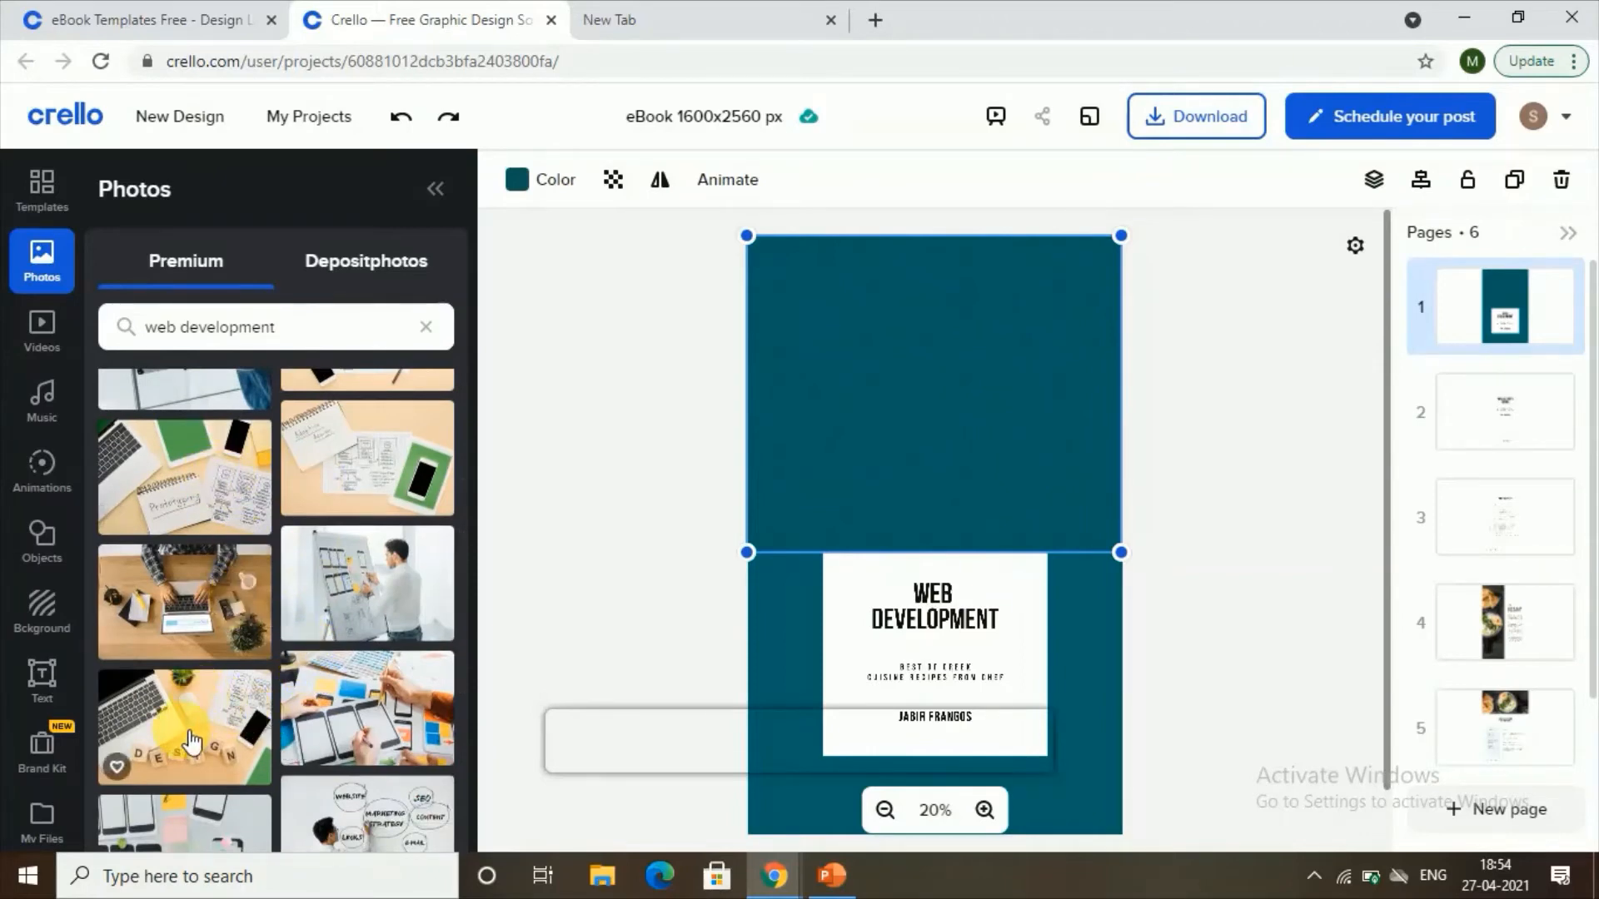
{"action": "left_click_drag", "start_coordinate": [192, 741], "coordinate": [948, 424]}
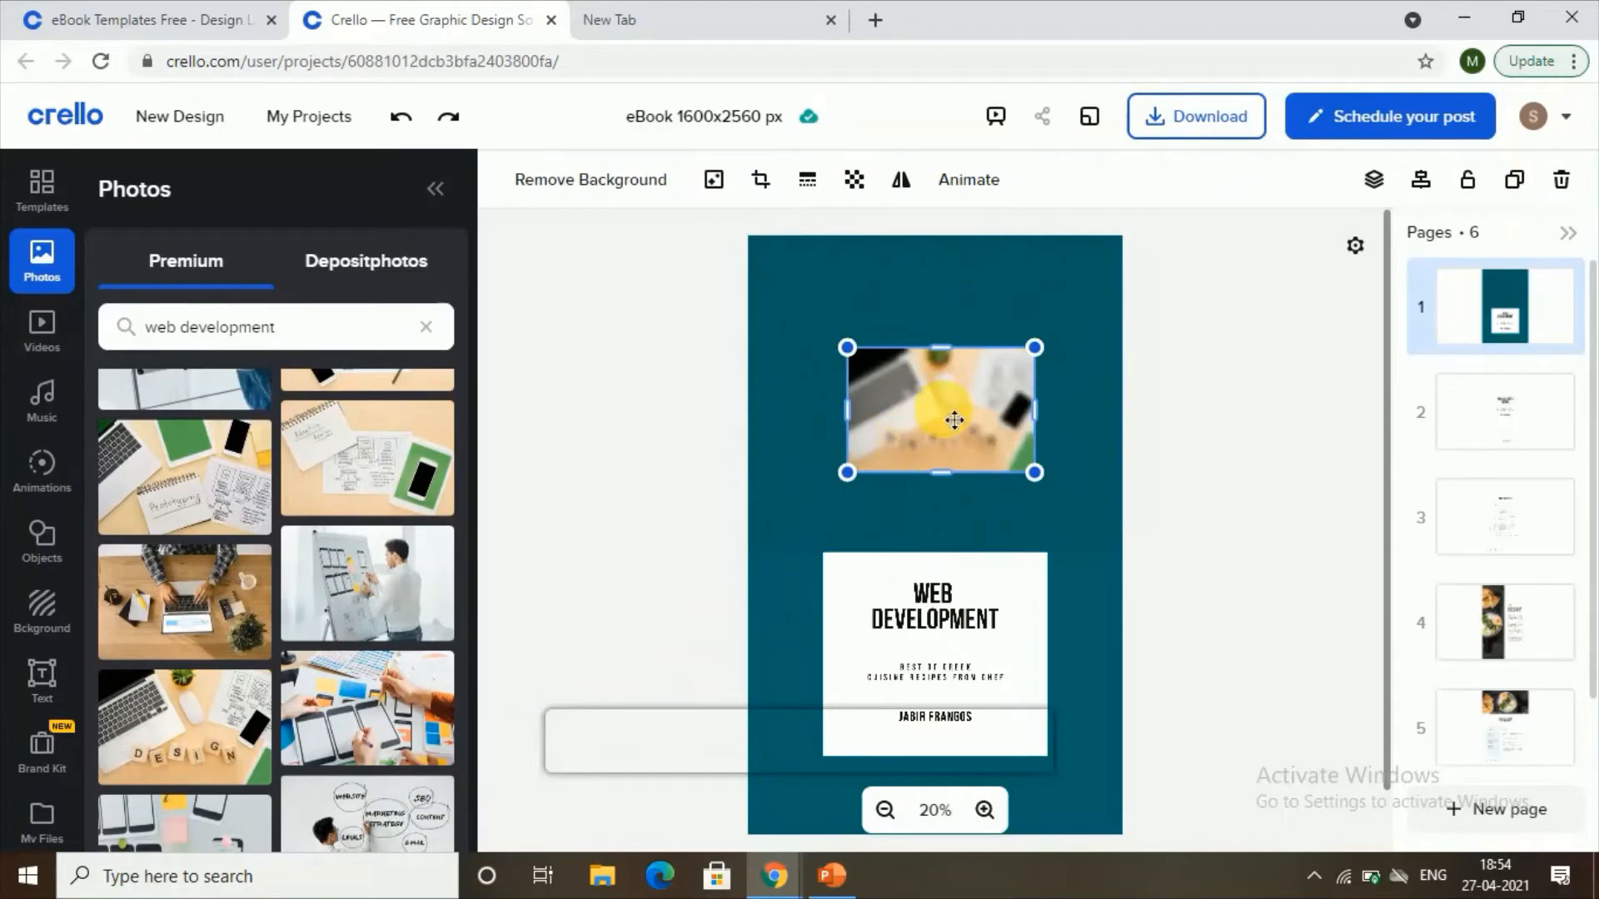
{"action": "mouse_move", "coordinate": [954, 420]}
{"action": "left_mouse_down"}
{"action": "mouse_move", "coordinate": [908, 435]}
{"action": "mouse_move", "coordinate": [975, 435]}
{"action": "mouse_move", "coordinate": [955, 427]}
{"action": "left_mouse_up"}
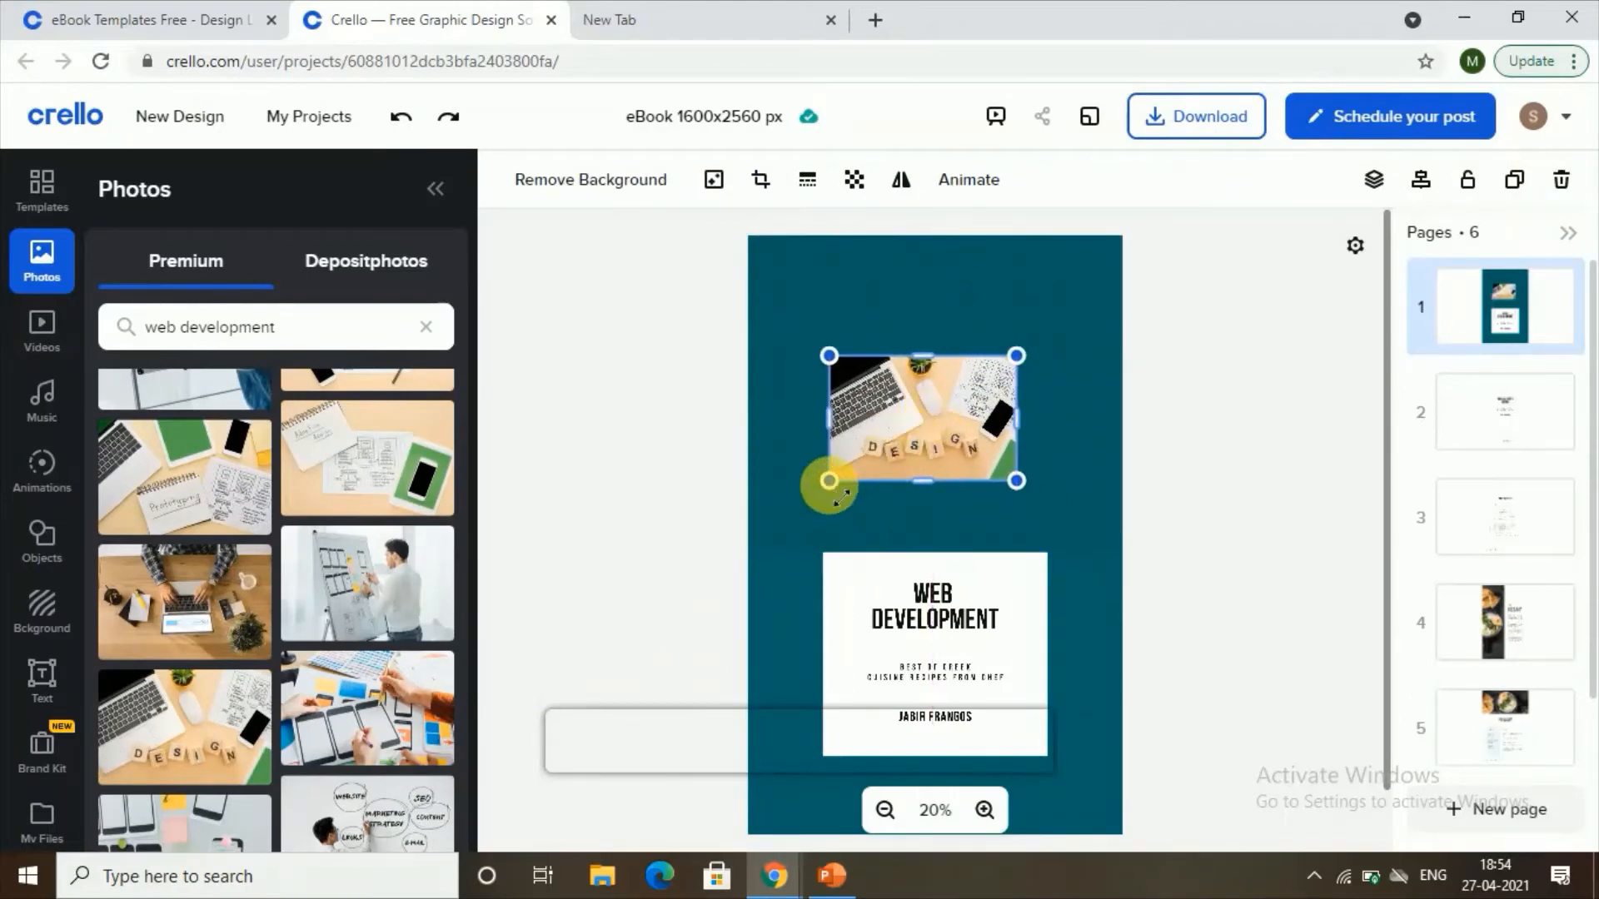
Enlarge the laptop photo on the cover to about the title box's width and align it directly above that box
{"action": "left_click_drag", "start_coordinate": [829, 481], "coordinate": [796, 502]}
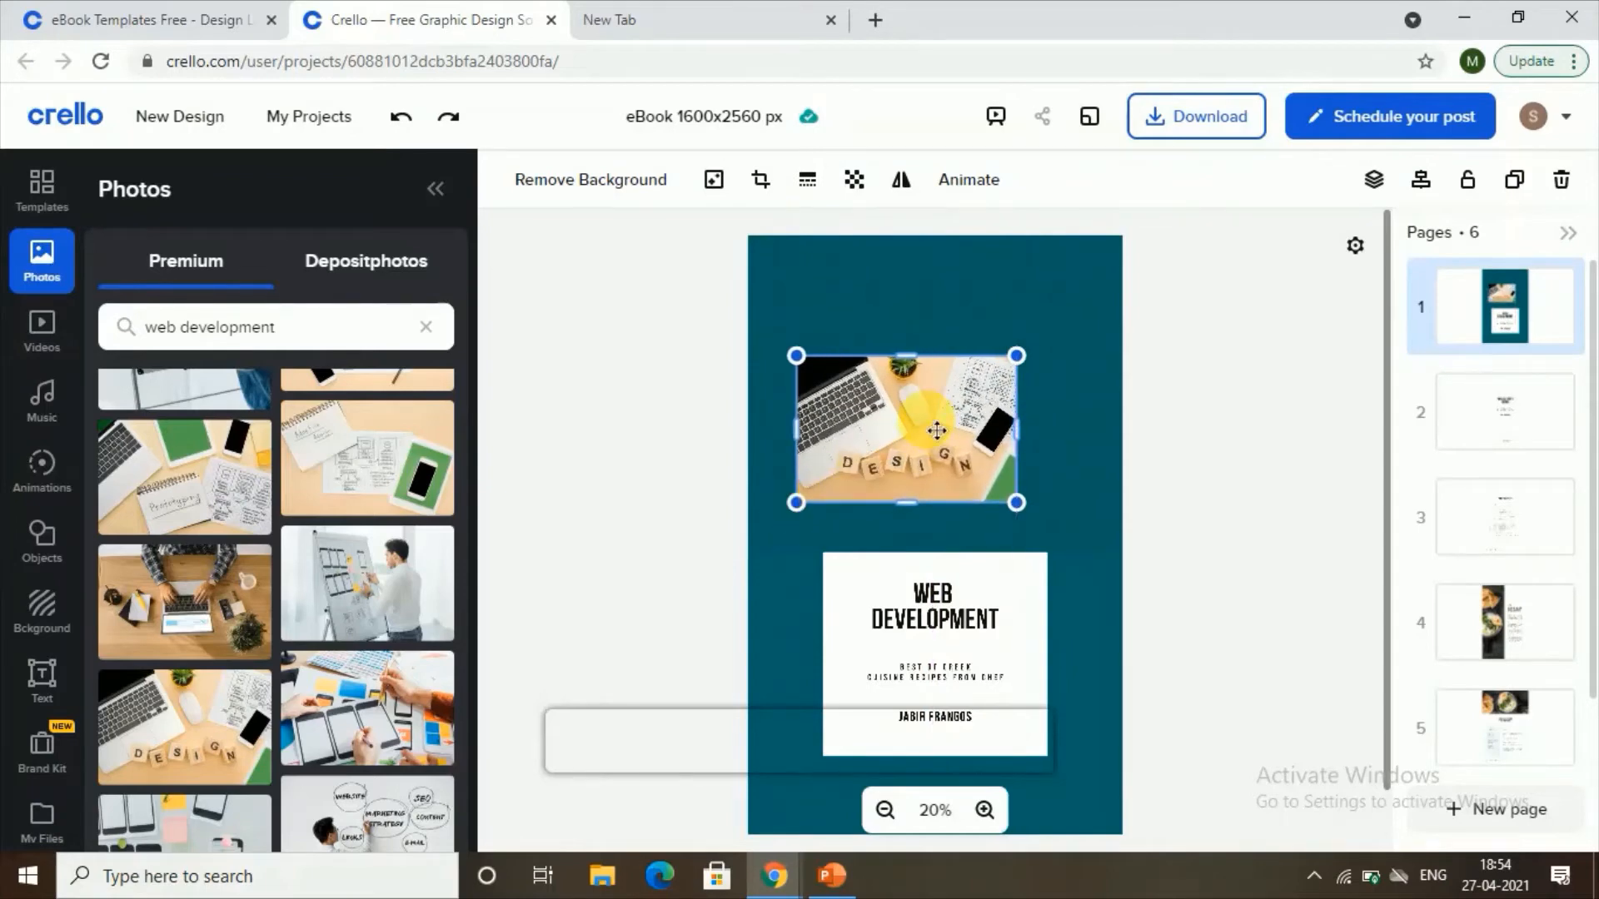
{"action": "left_click_drag", "start_coordinate": [937, 431], "coordinate": [967, 414]}
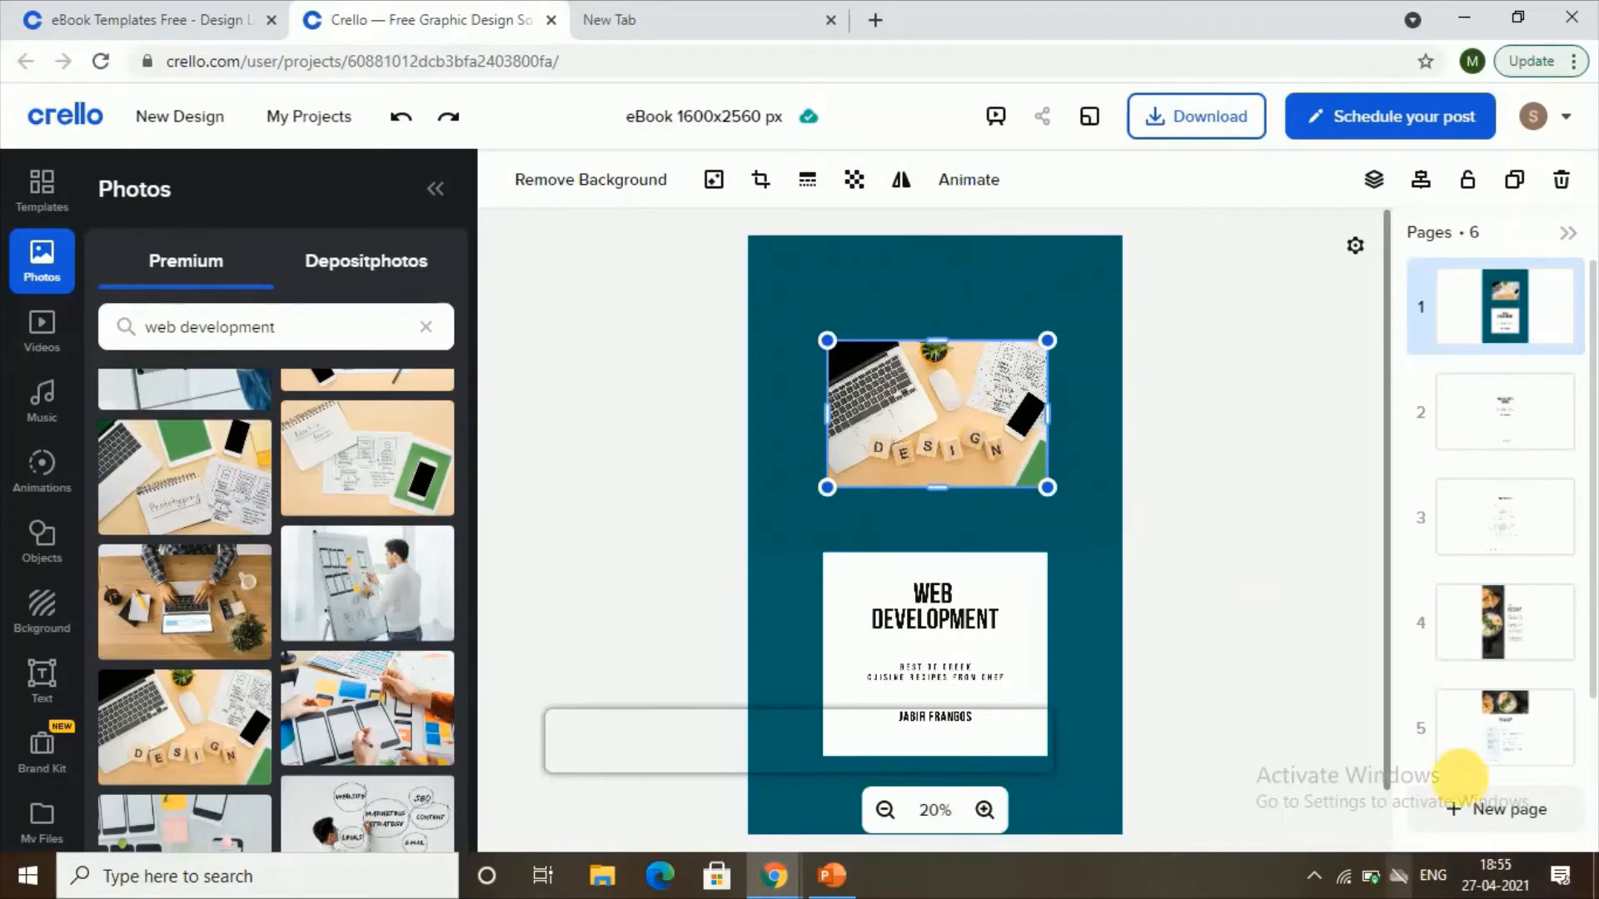
Insert a blank page after the cover and add a text box to it
{"action": "left_click", "coordinate": [1509, 810]}
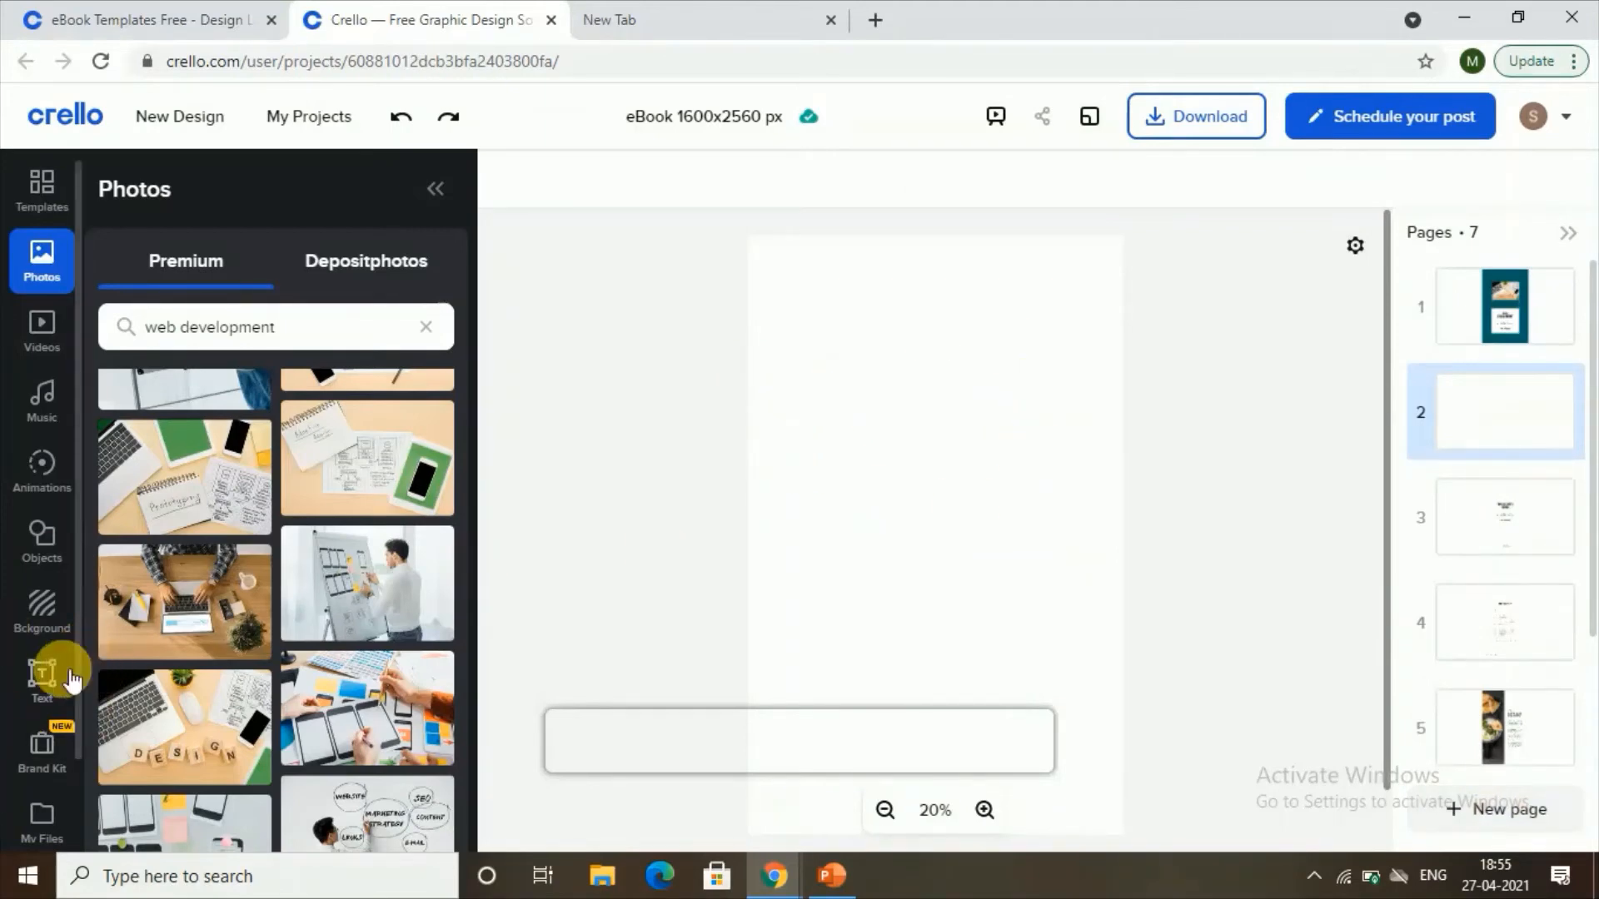
{"action": "left_click", "coordinate": [42, 678]}
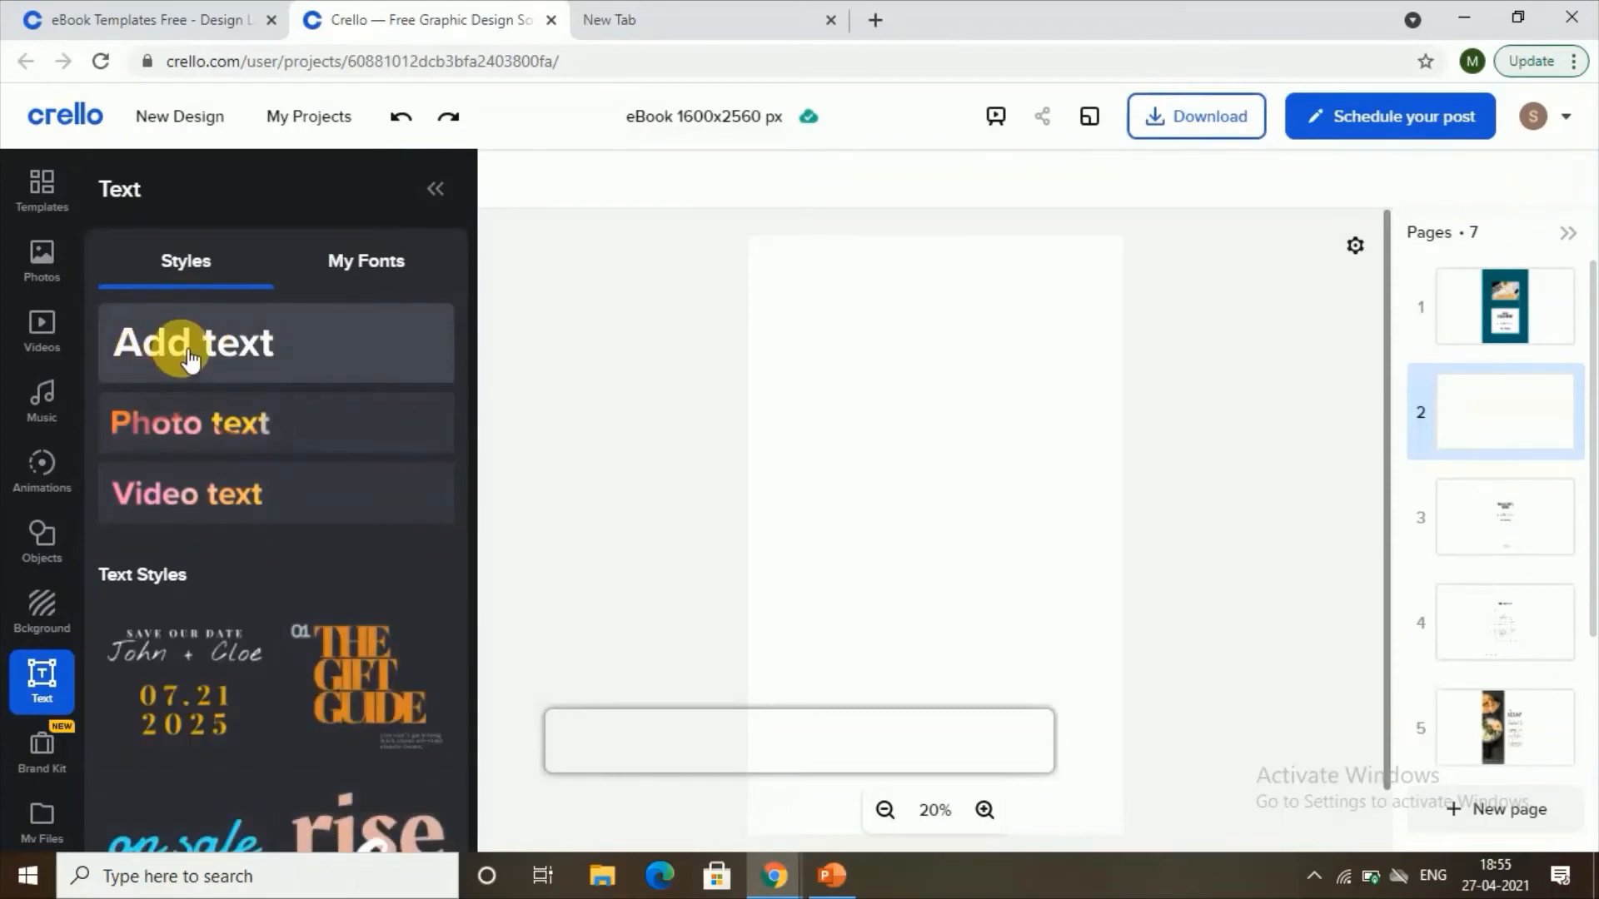
{"action": "left_click", "coordinate": [249, 386]}
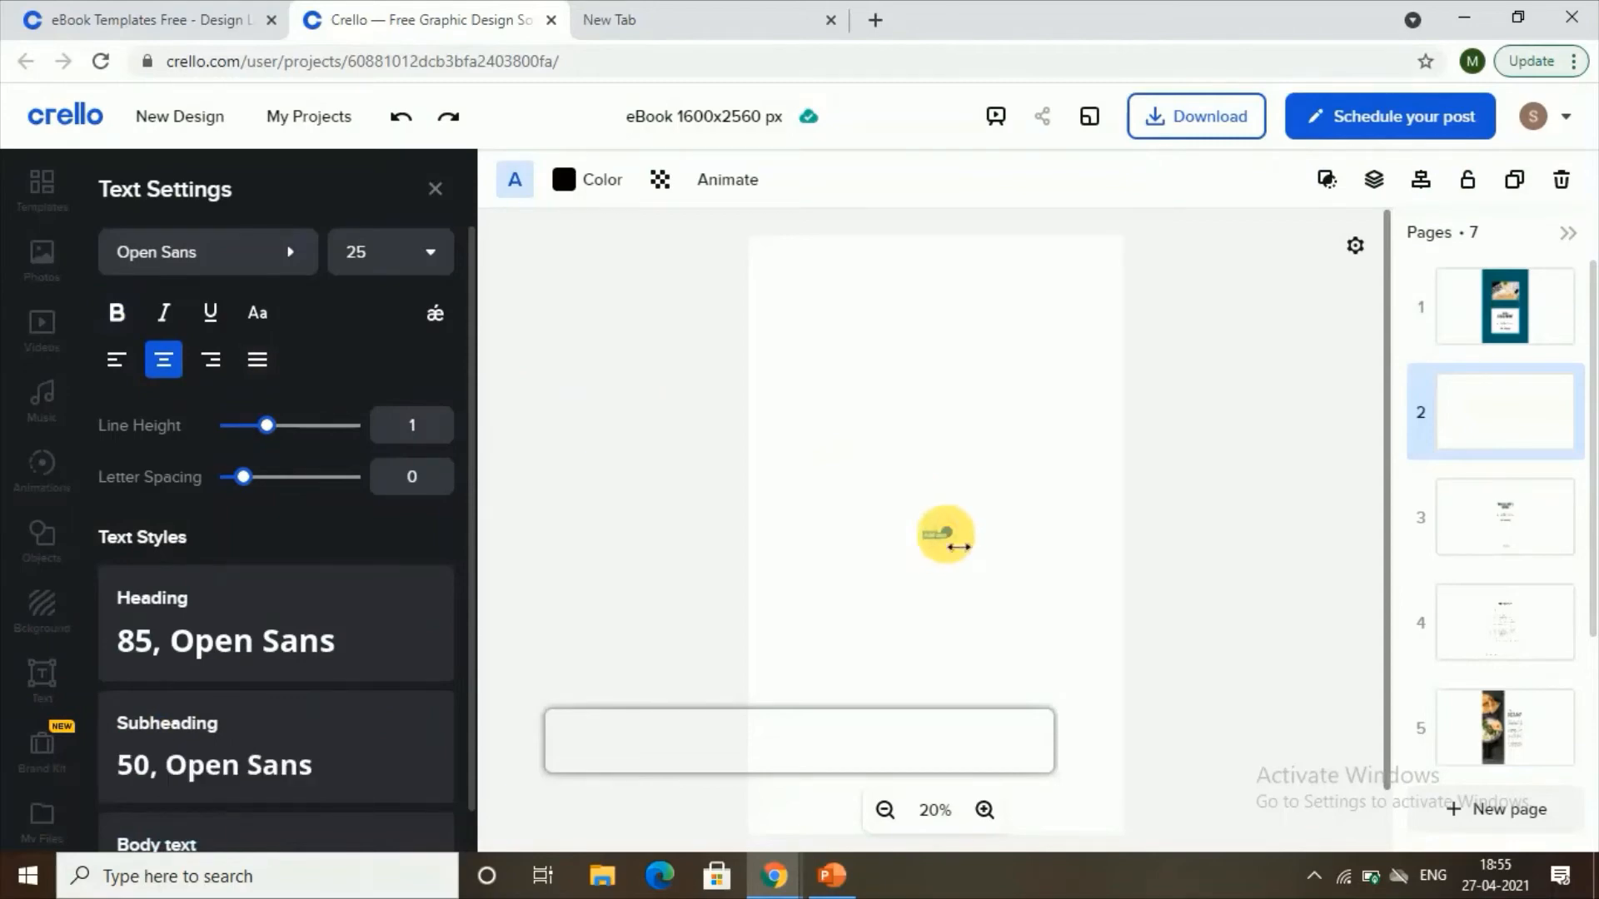
Widen the new text box, move it to the upper part of the page and scale its text to size 79
{"action": "left_click_drag", "start_coordinate": [958, 547], "coordinate": [1114, 532]}
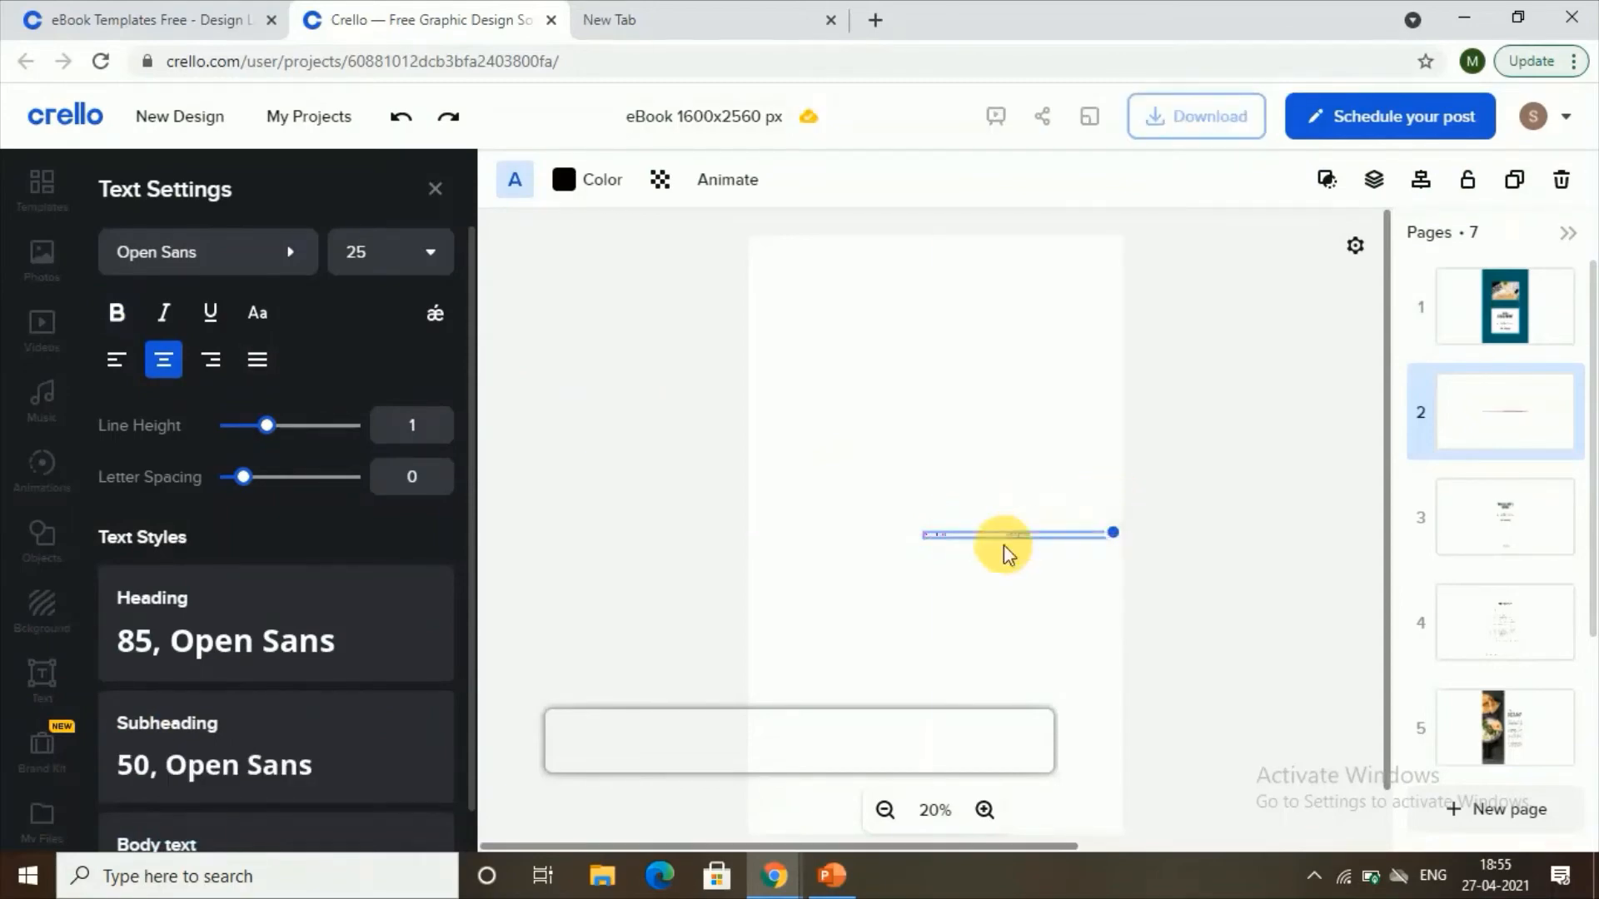
{"action": "left_click_drag", "start_coordinate": [988, 536], "coordinate": [802, 350]}
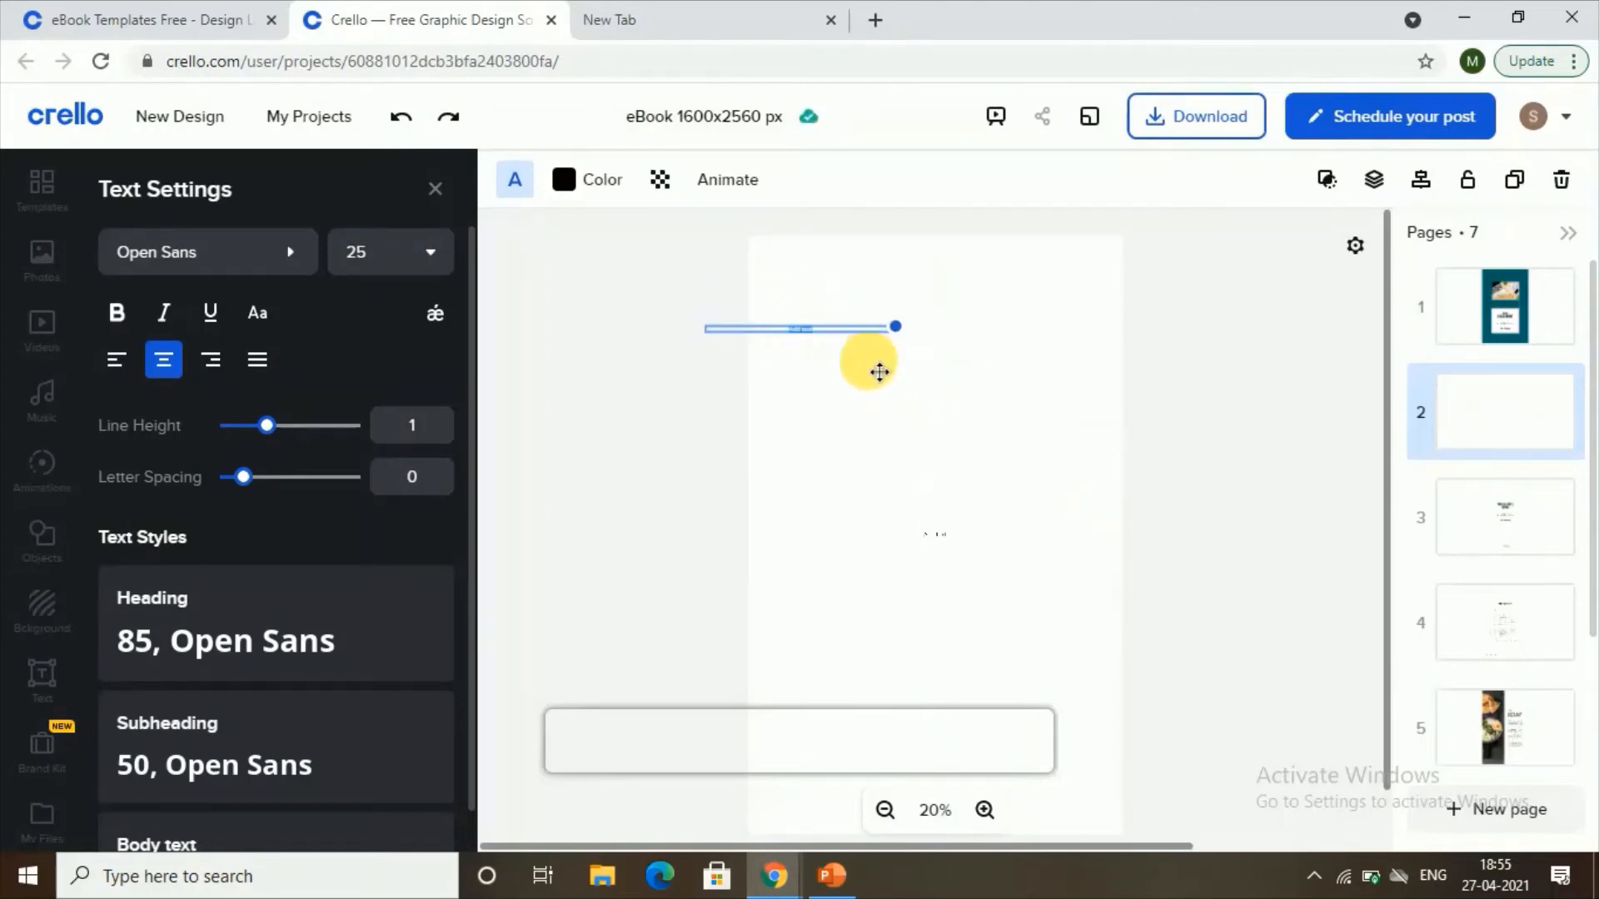
{"action": "left_click_drag", "start_coordinate": [899, 332], "coordinate": [1319, 265]}
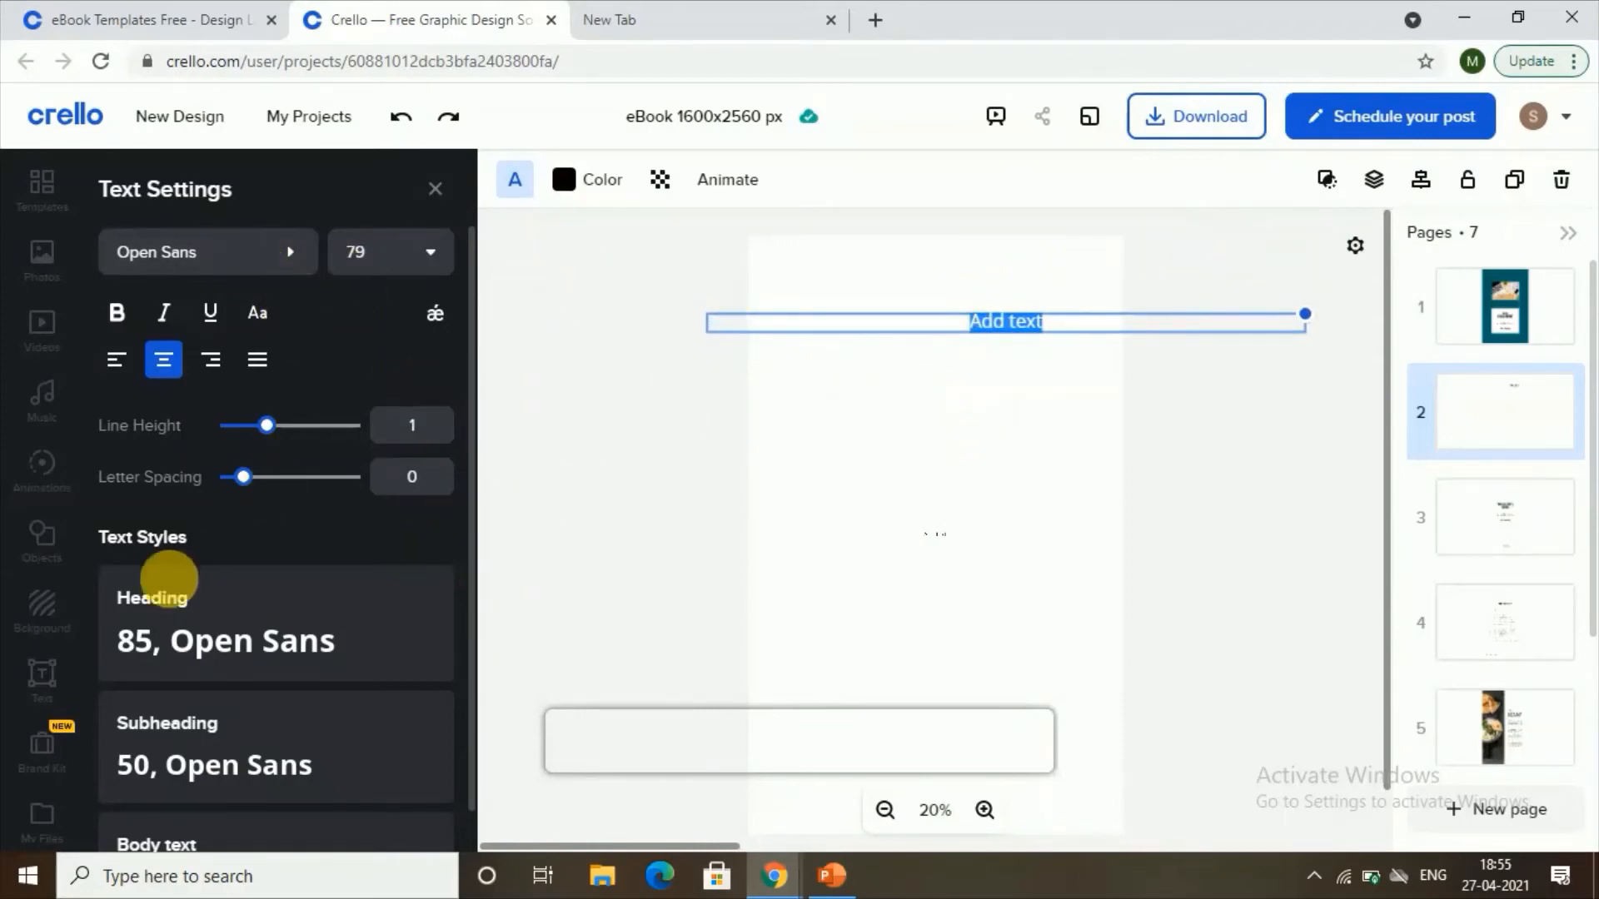
Replace the placeholder text on the new page with "part 1:" followed by several blank lines
{"action": "scroll", "coordinate": [222, 524], "scroll_direction": "down", "scroll_amount": 1}
{"action": "left_click", "coordinate": [1035, 325]}
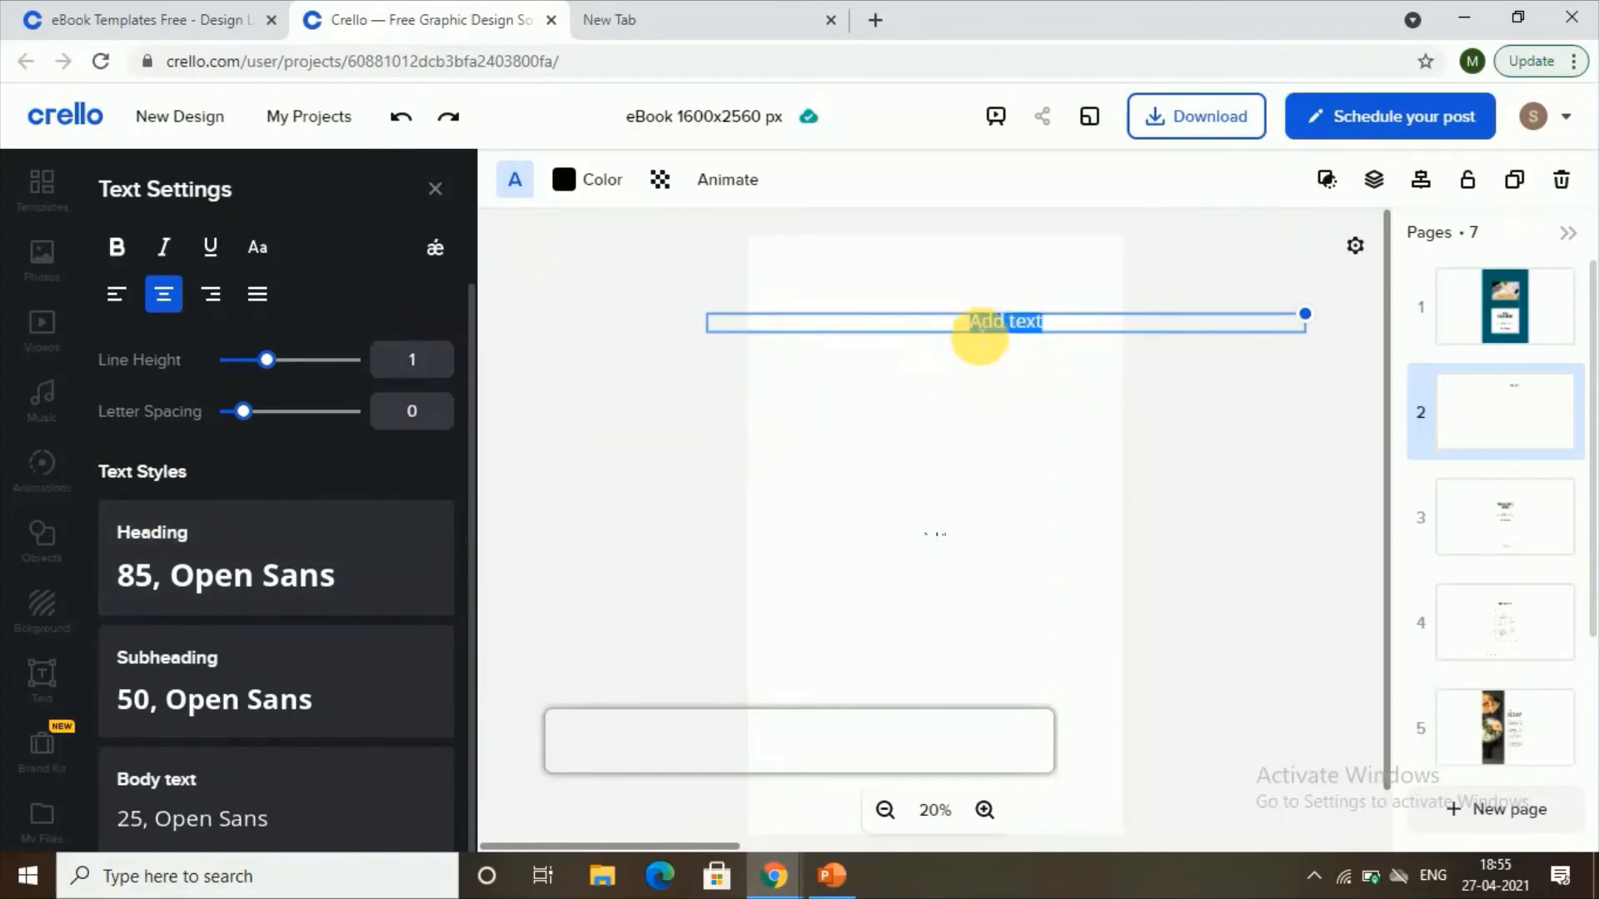
{"action": "type", "text": "pa"}
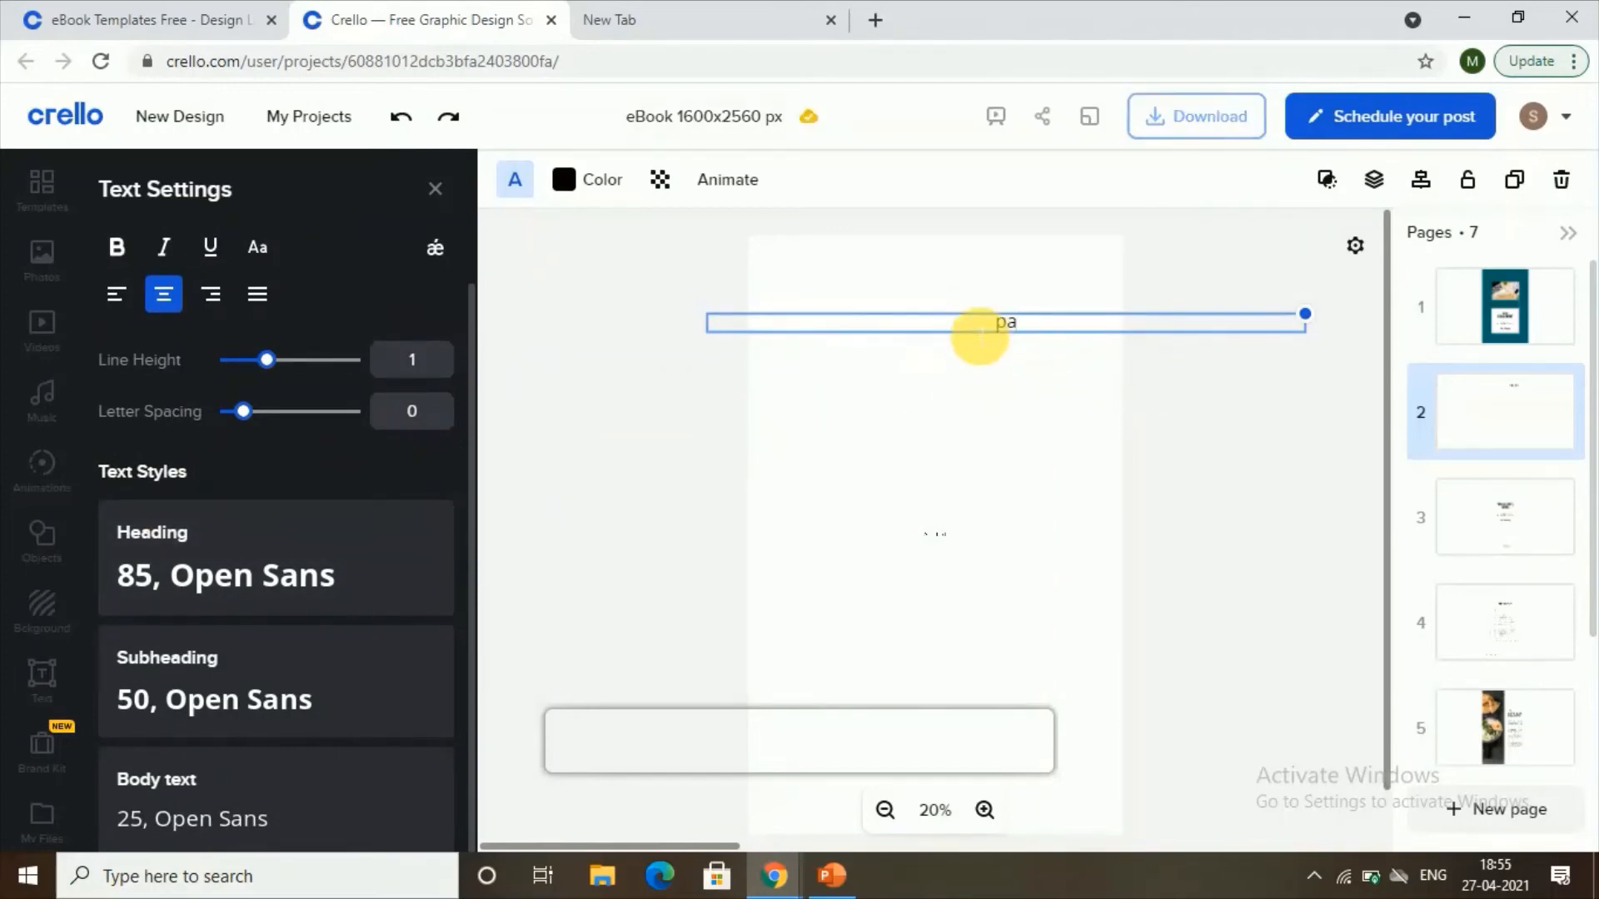
{"action": "type", "text": "rt 1:"}
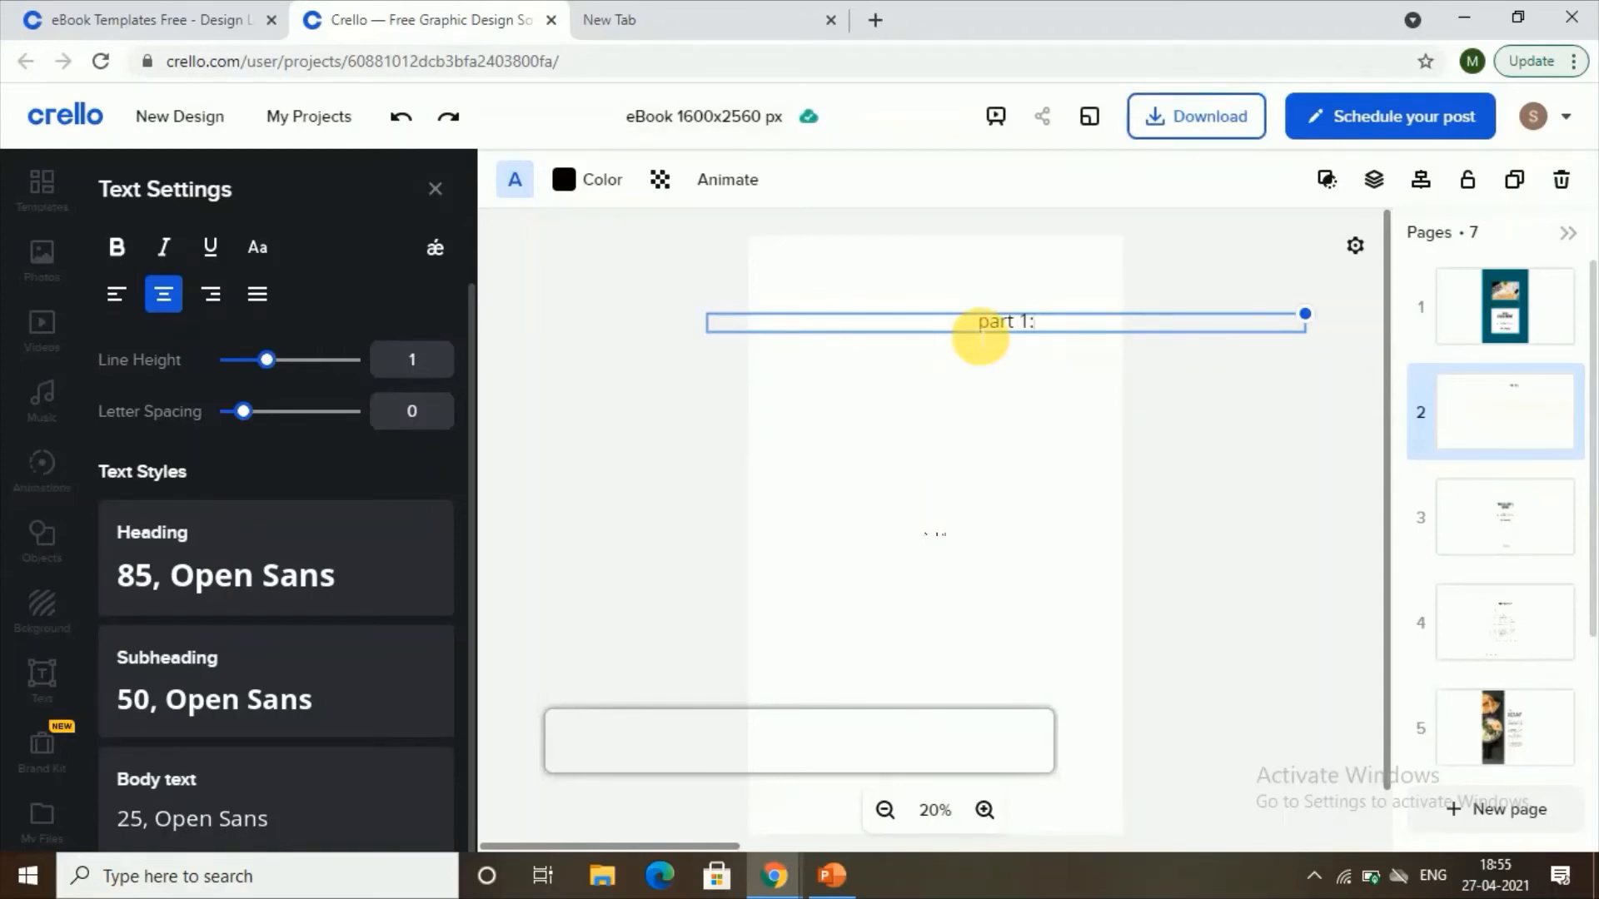
{"action": "key", "text": "Return"}
{"action": "key", "text": "Return"}
{"action": "key", "text": "Return"}
{"action": "key", "text": "Return"}
{"action": "key", "text": "Return"}
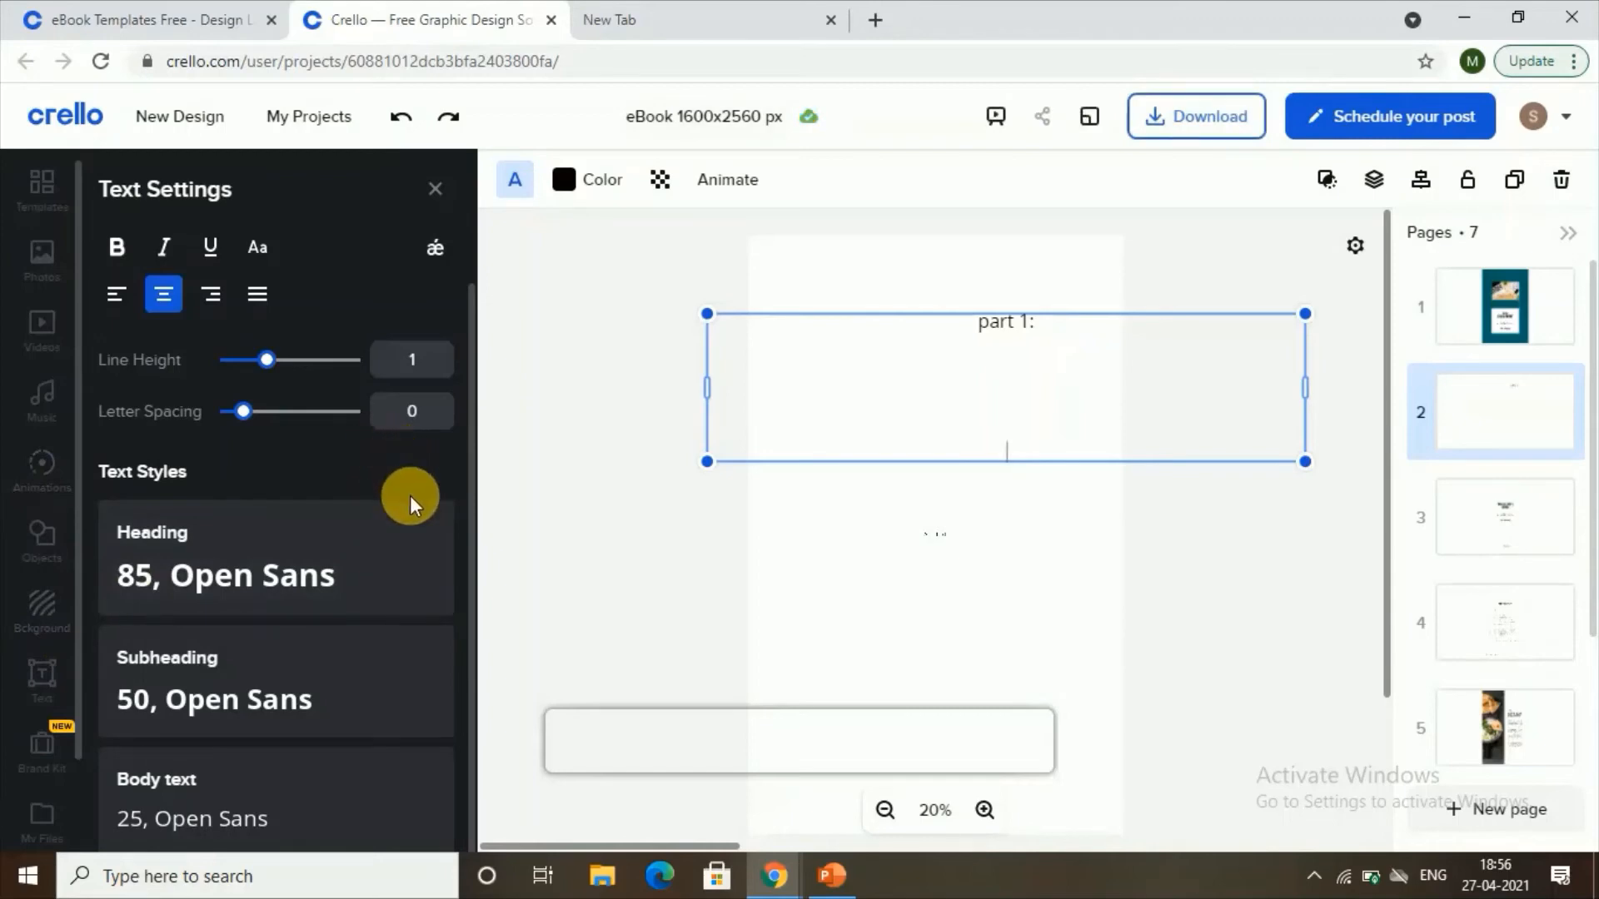
Fill the background of page 2 with the bright blue preset color
{"action": "left_click", "coordinate": [37, 614]}
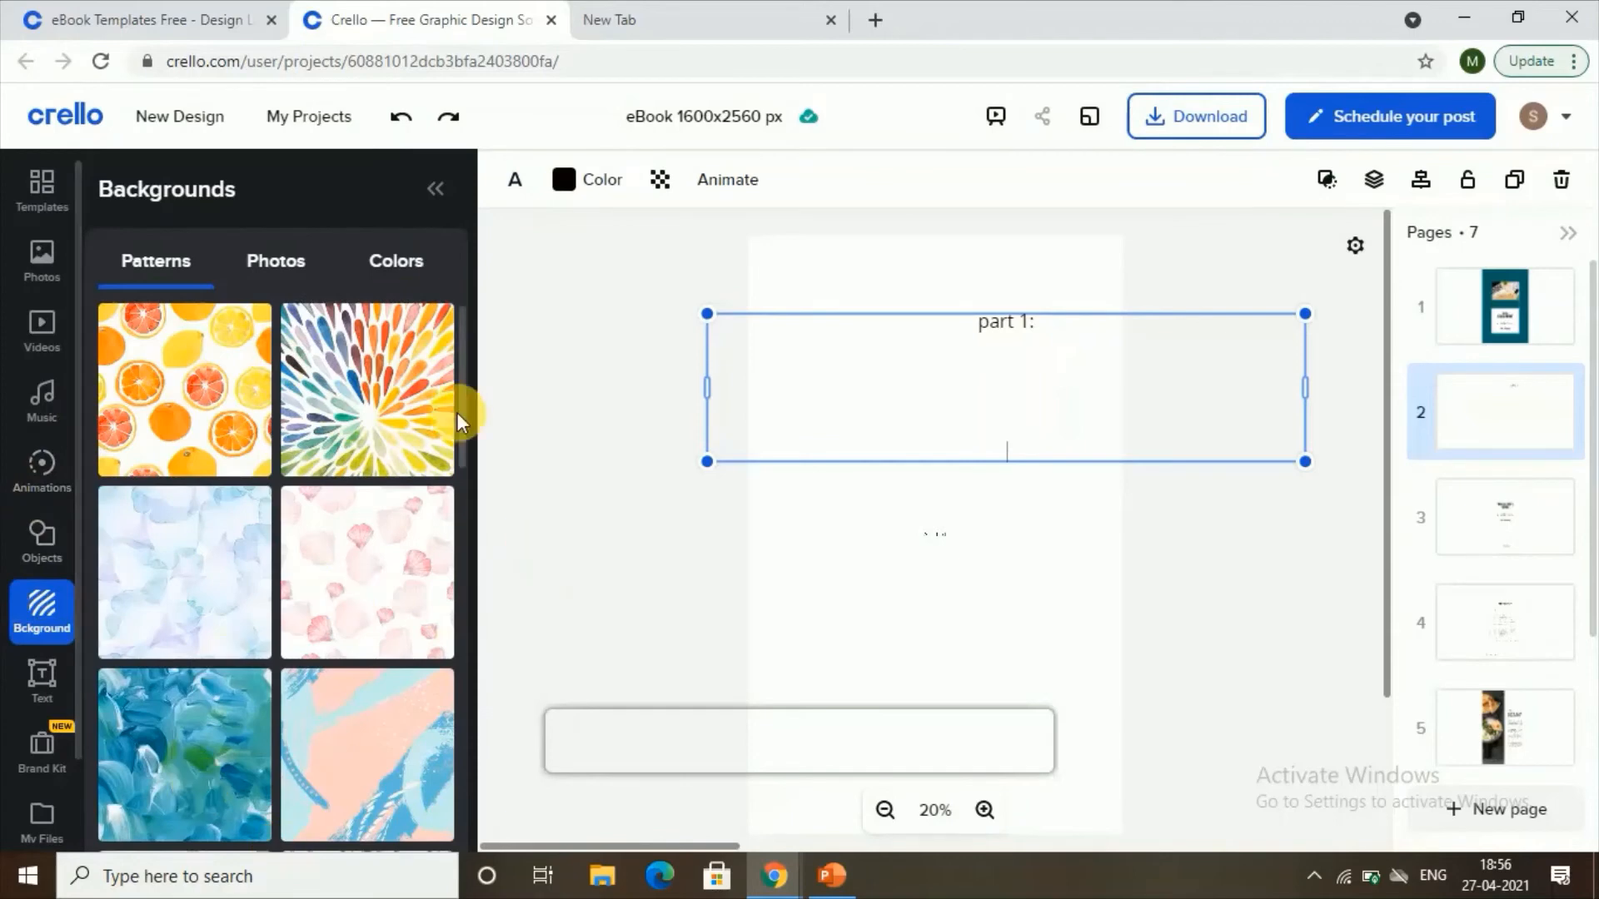
{"action": "left_click", "coordinate": [406, 262]}
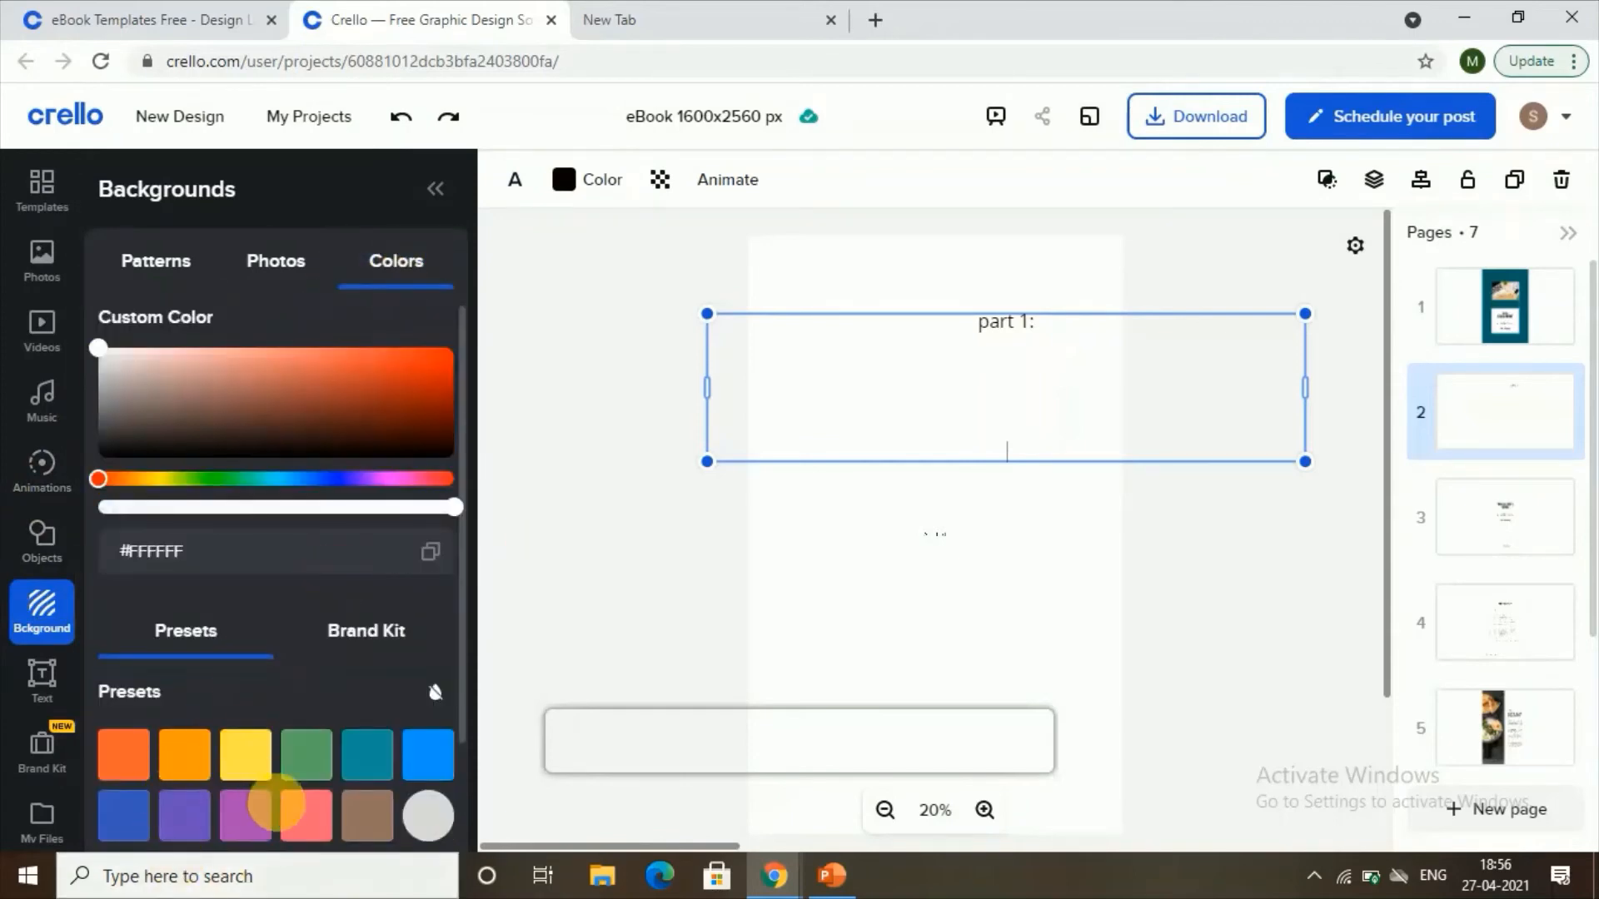
{"action": "left_click", "coordinate": [425, 772]}
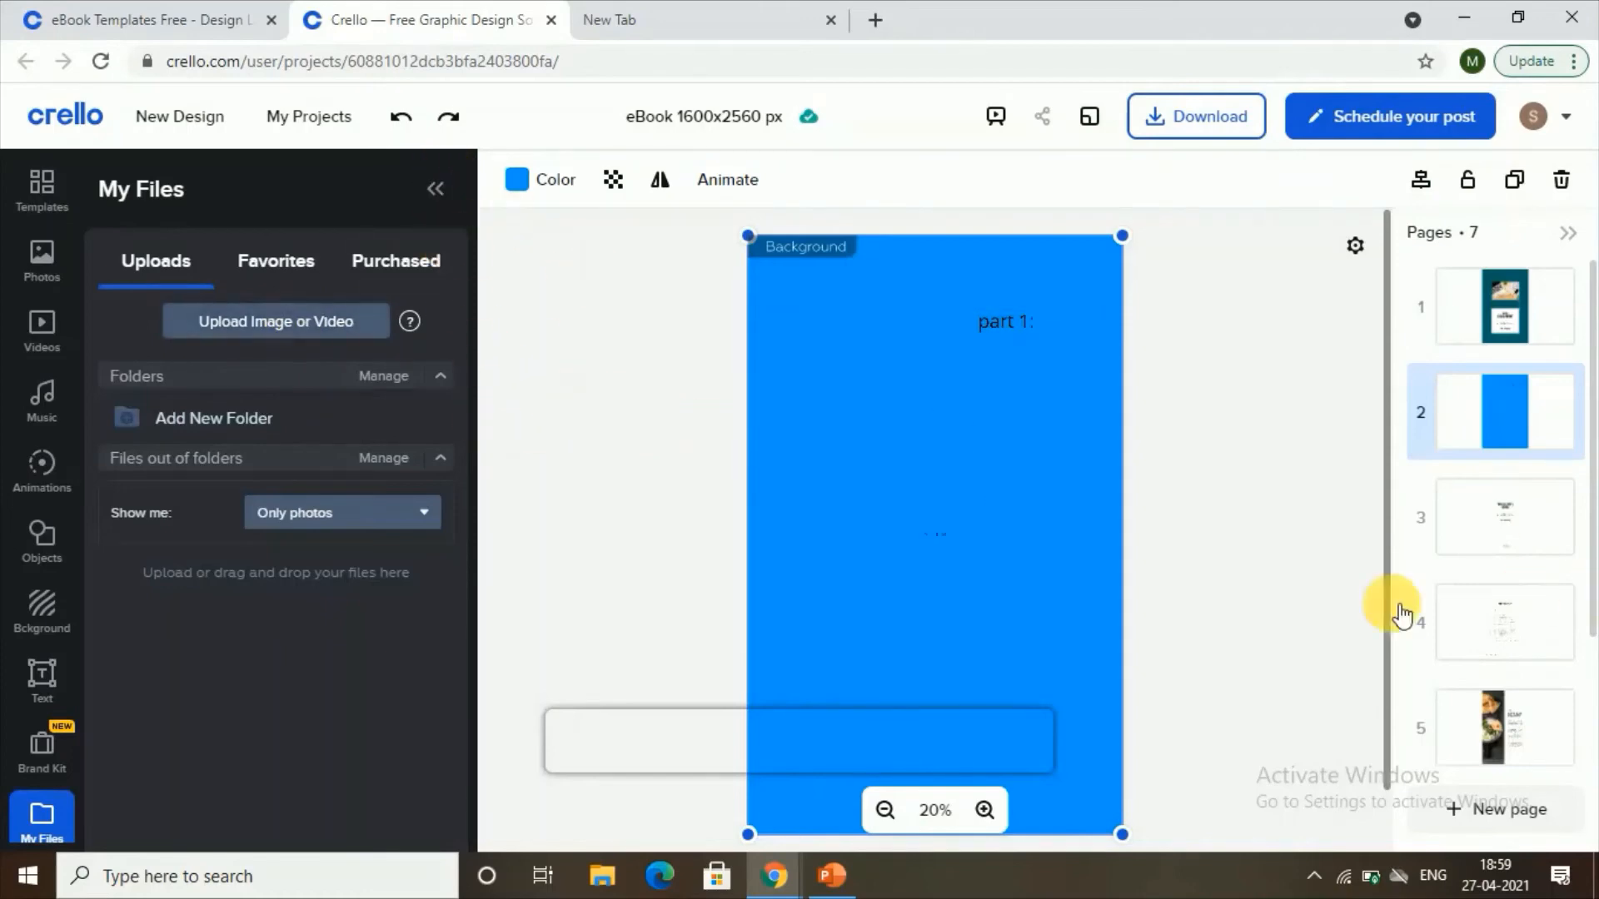
{"action": "left_click", "coordinate": [1090, 569]}
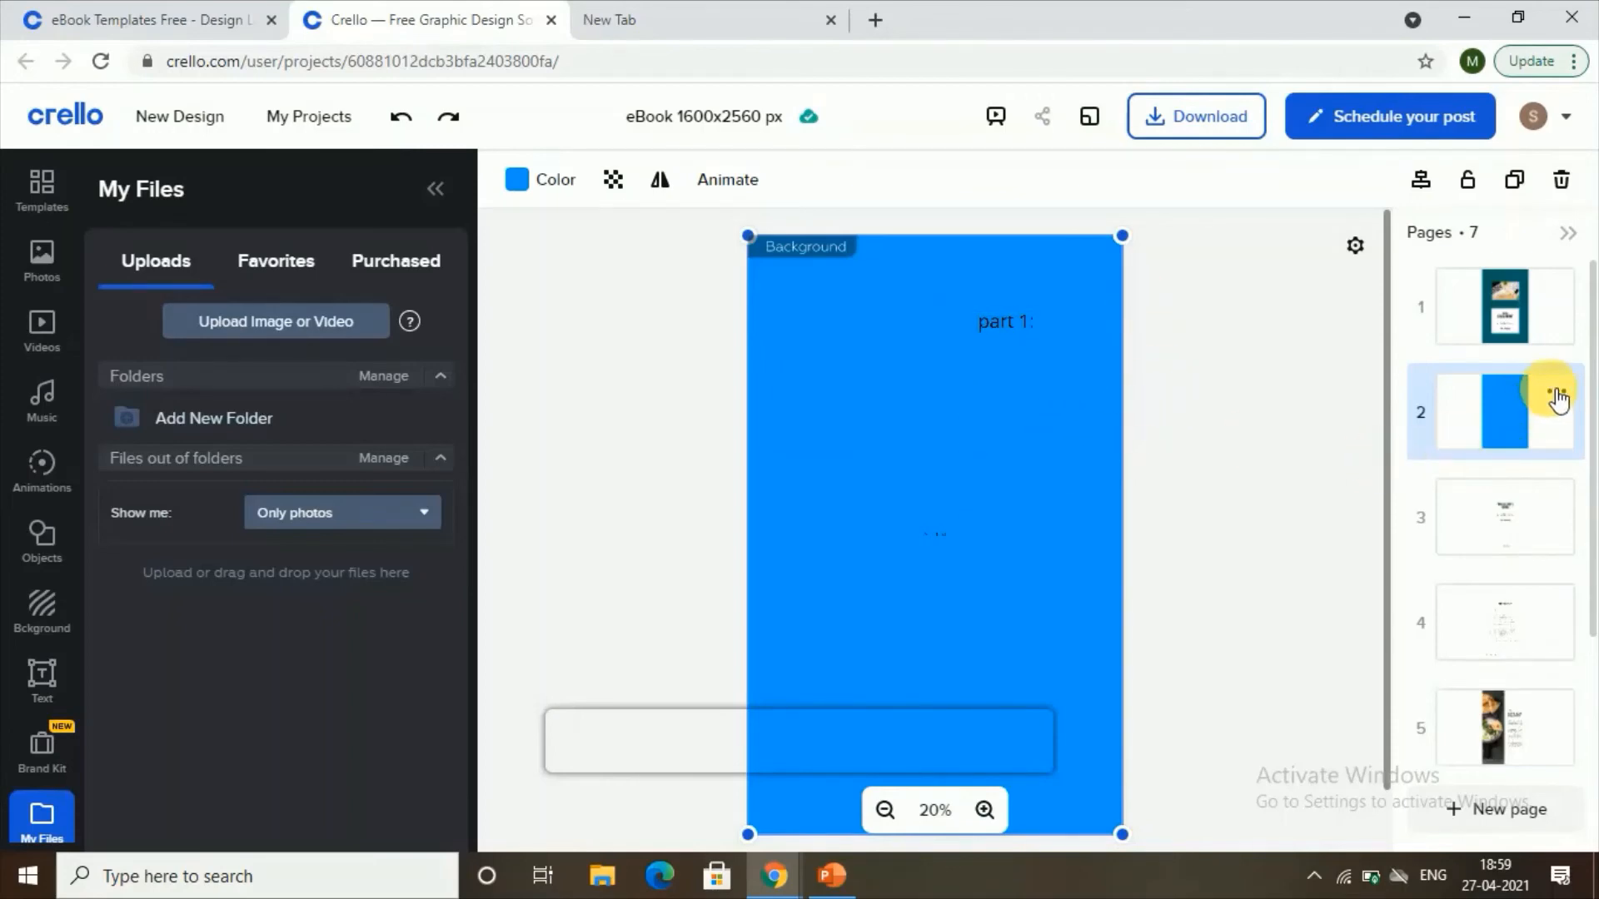
Duplicate the blue page 2 and shift the "part 1:" text slightly on the copy
{"action": "left_click", "coordinate": [1556, 395]}
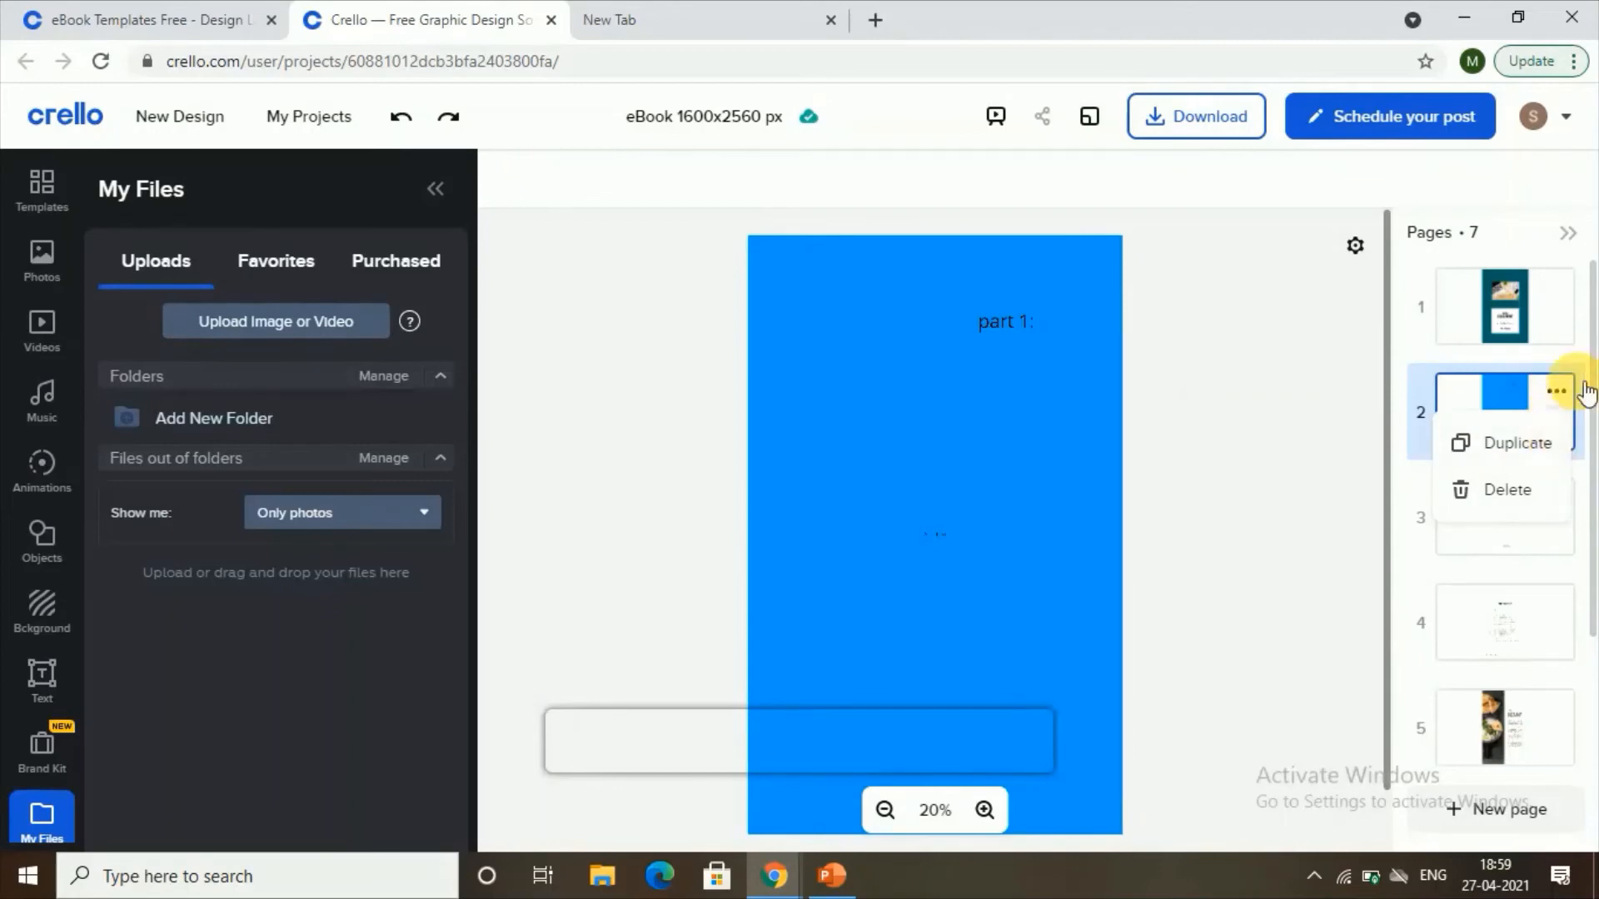
{"action": "left_click", "coordinate": [1527, 455]}
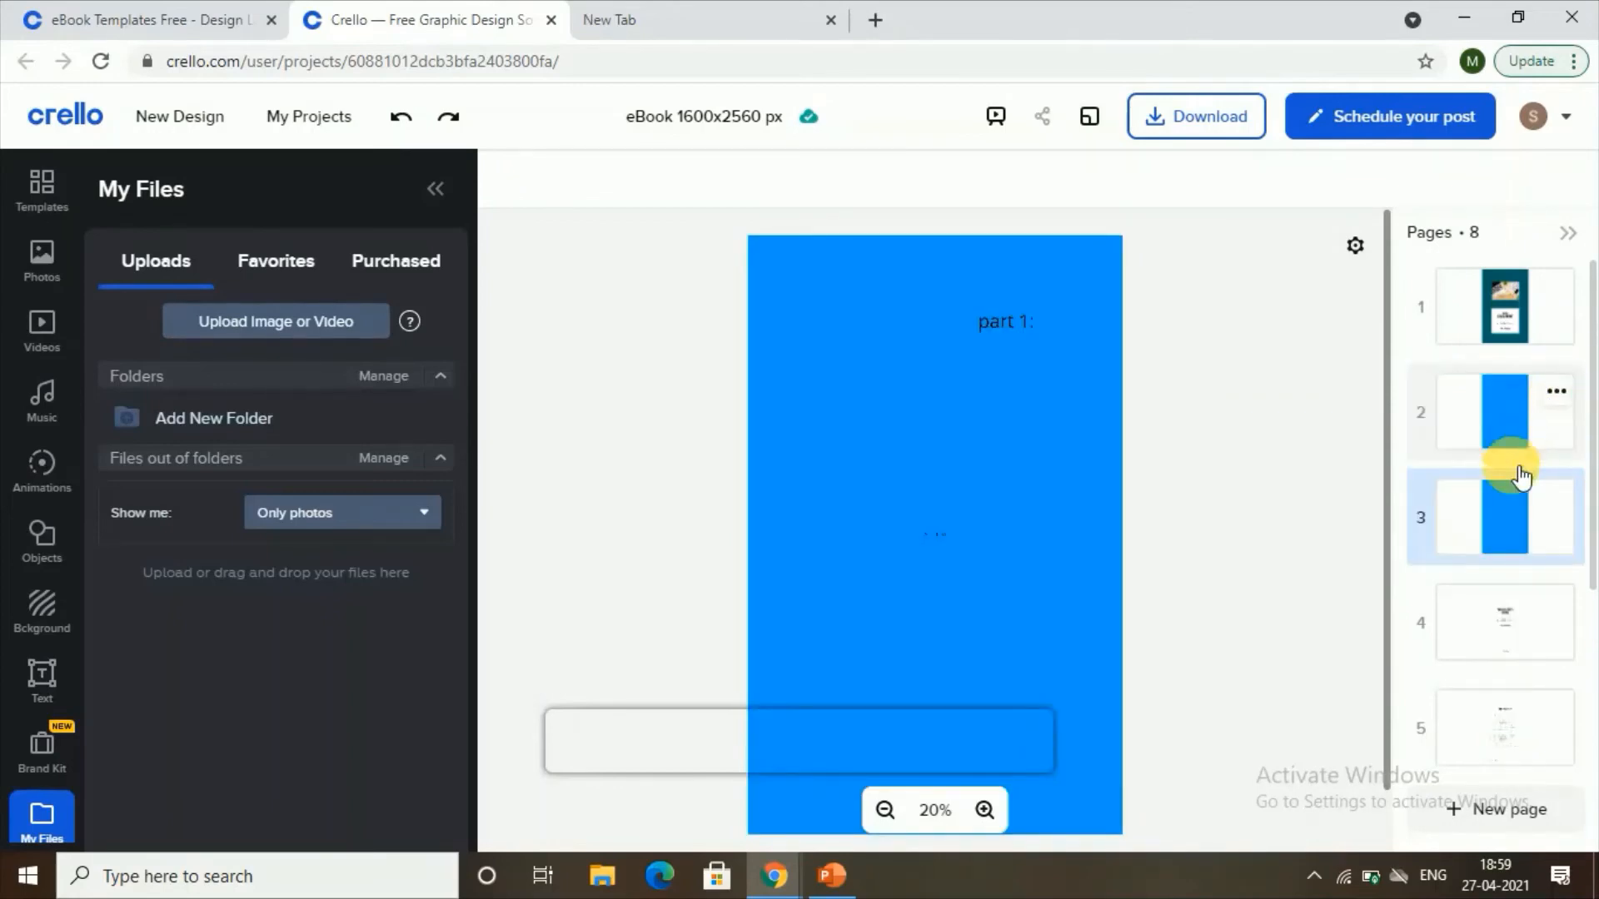
{"action": "left_click", "coordinate": [1472, 530]}
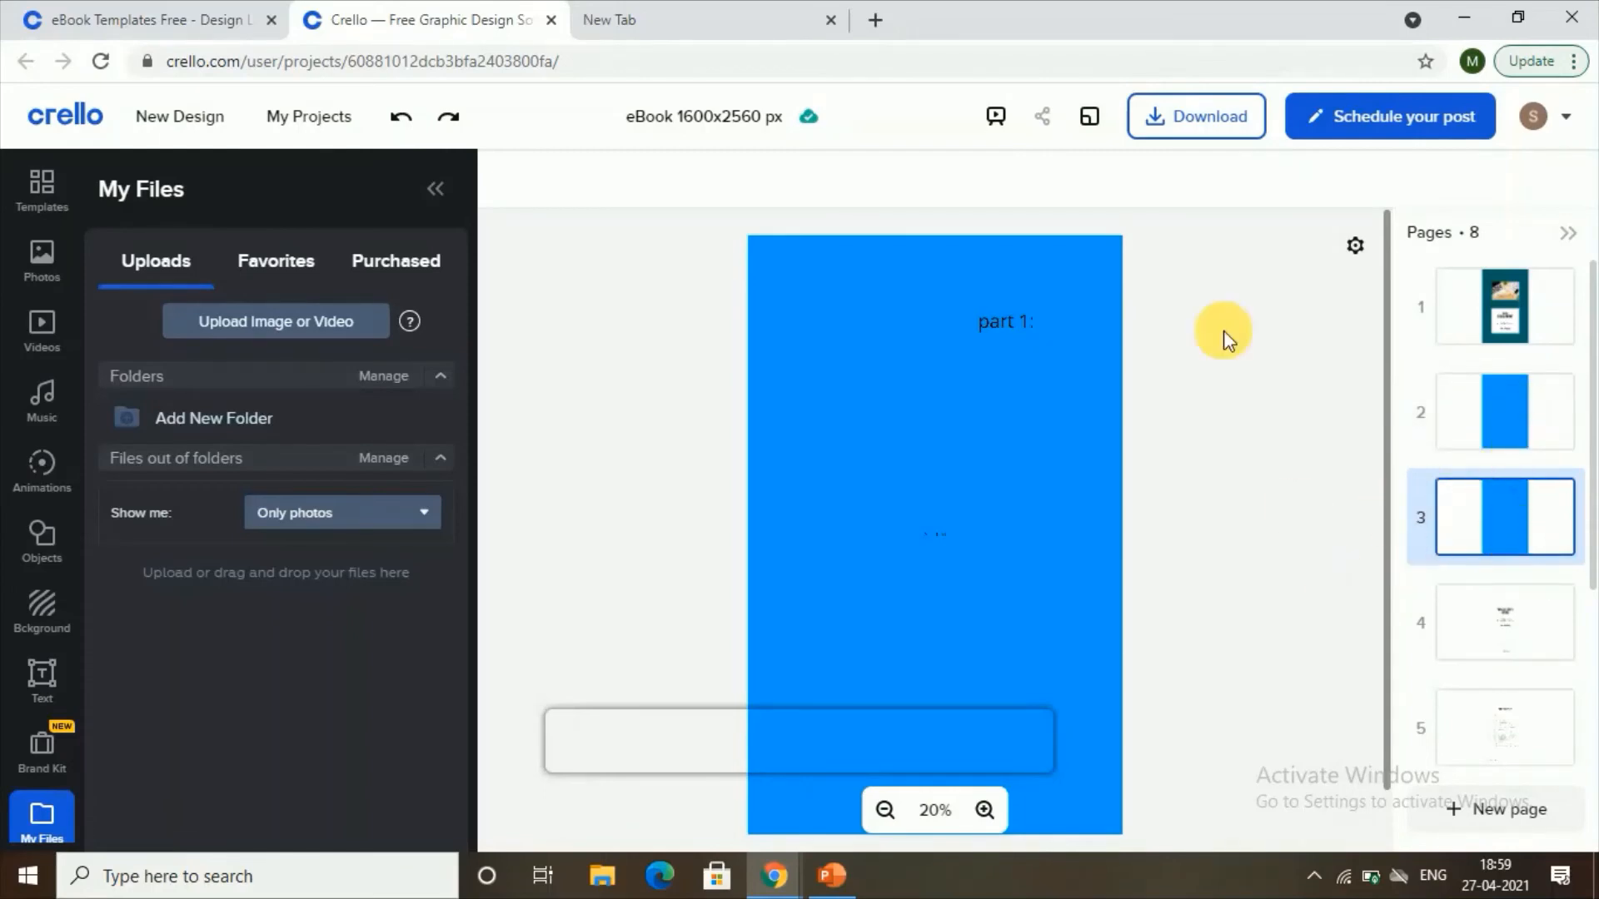
{"action": "left_click_drag", "start_coordinate": [1014, 349], "coordinate": [1009, 346]}
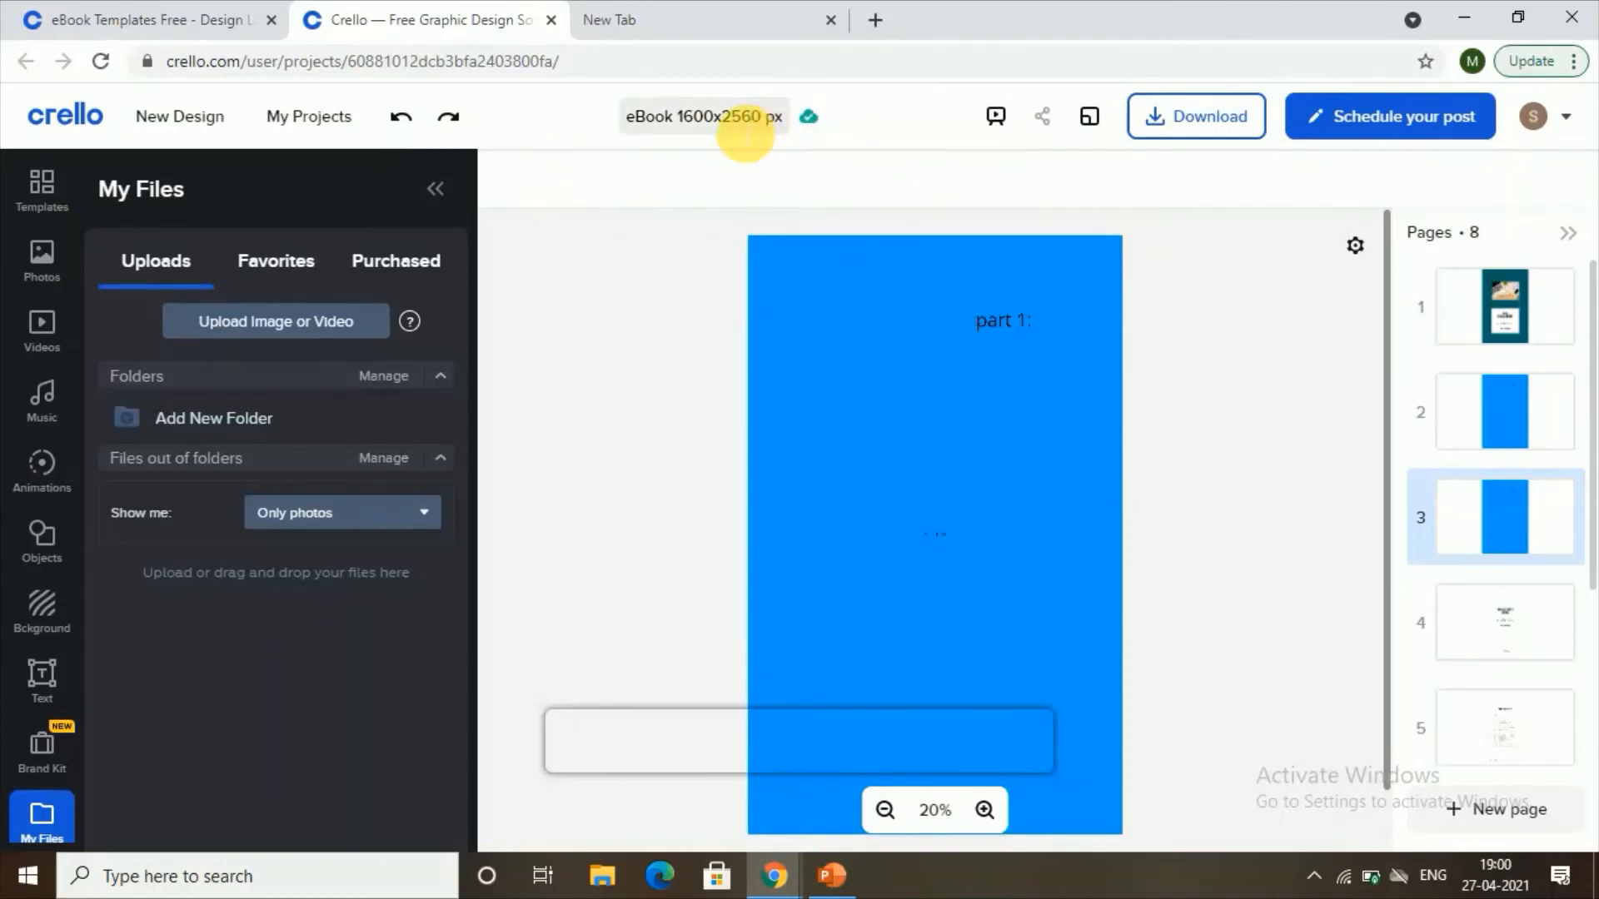
Rename the eBook project as "web development"
{"action": "left_click", "coordinate": [732, 117]}
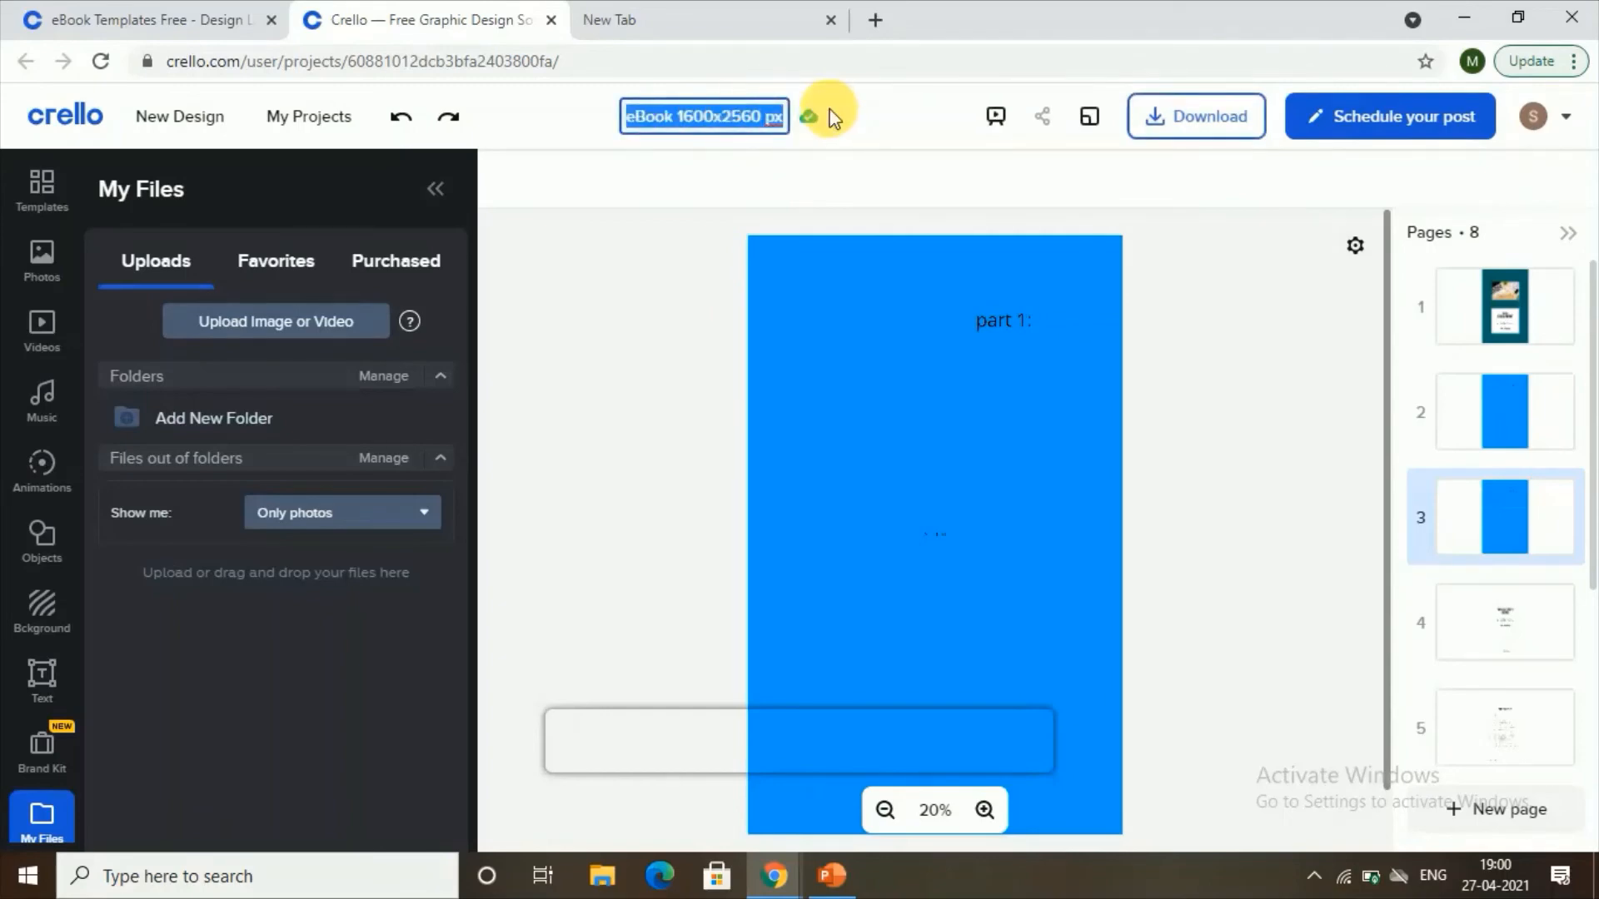
{"action": "type", "text": "web"}
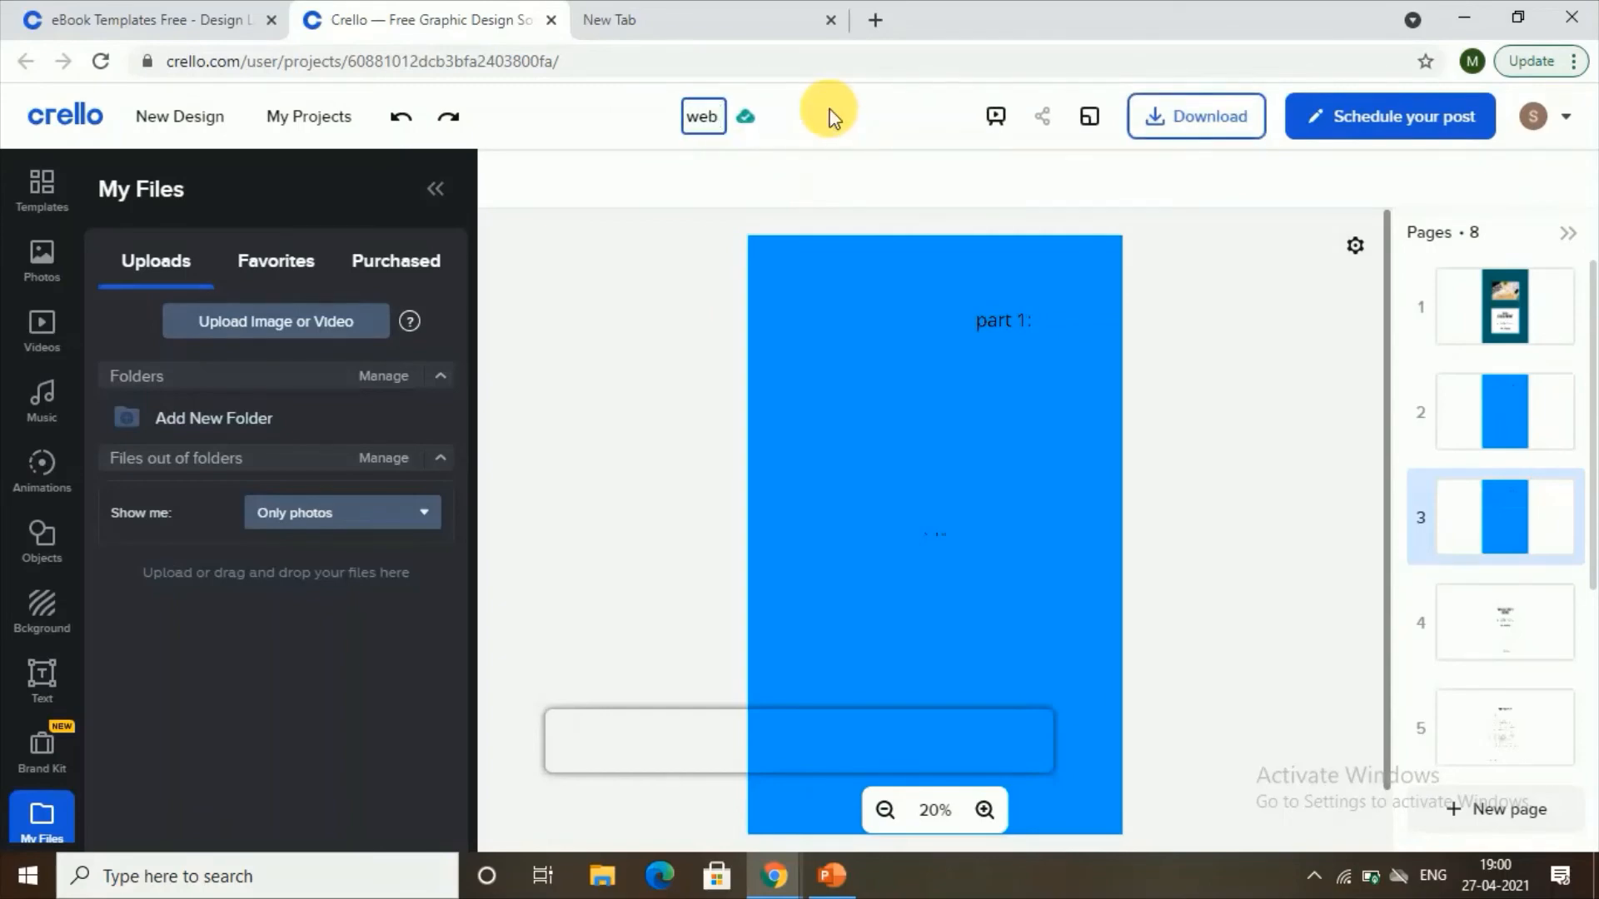
{"action": "type", "text": " deve"}
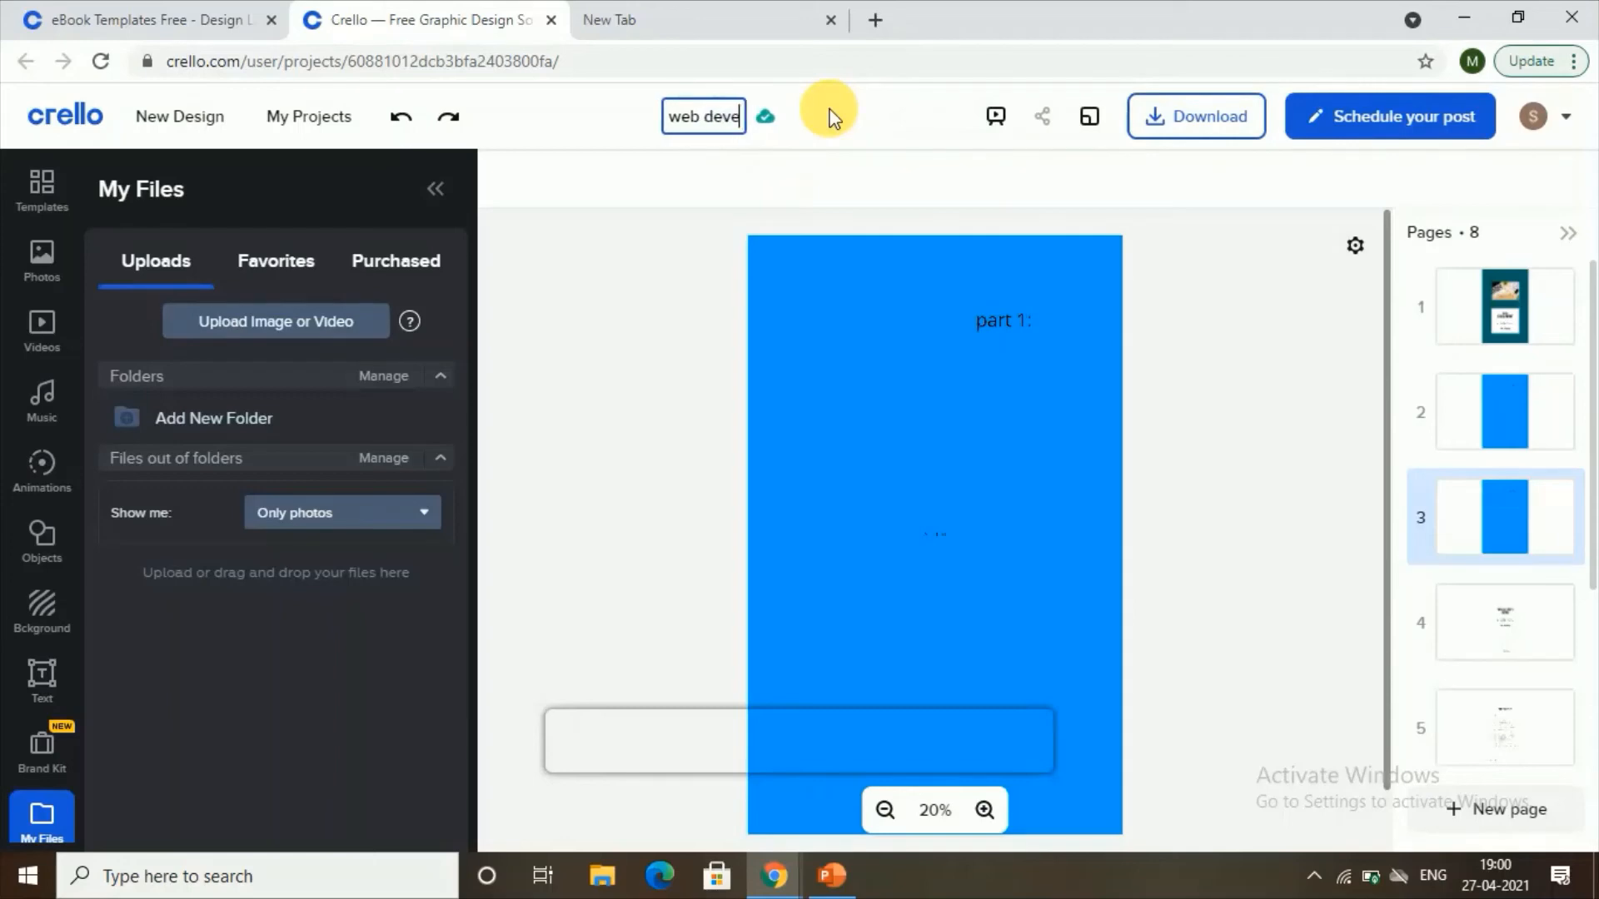
{"action": "key", "text": "BackSpace"}
{"action": "key", "text": "BackSpace"}
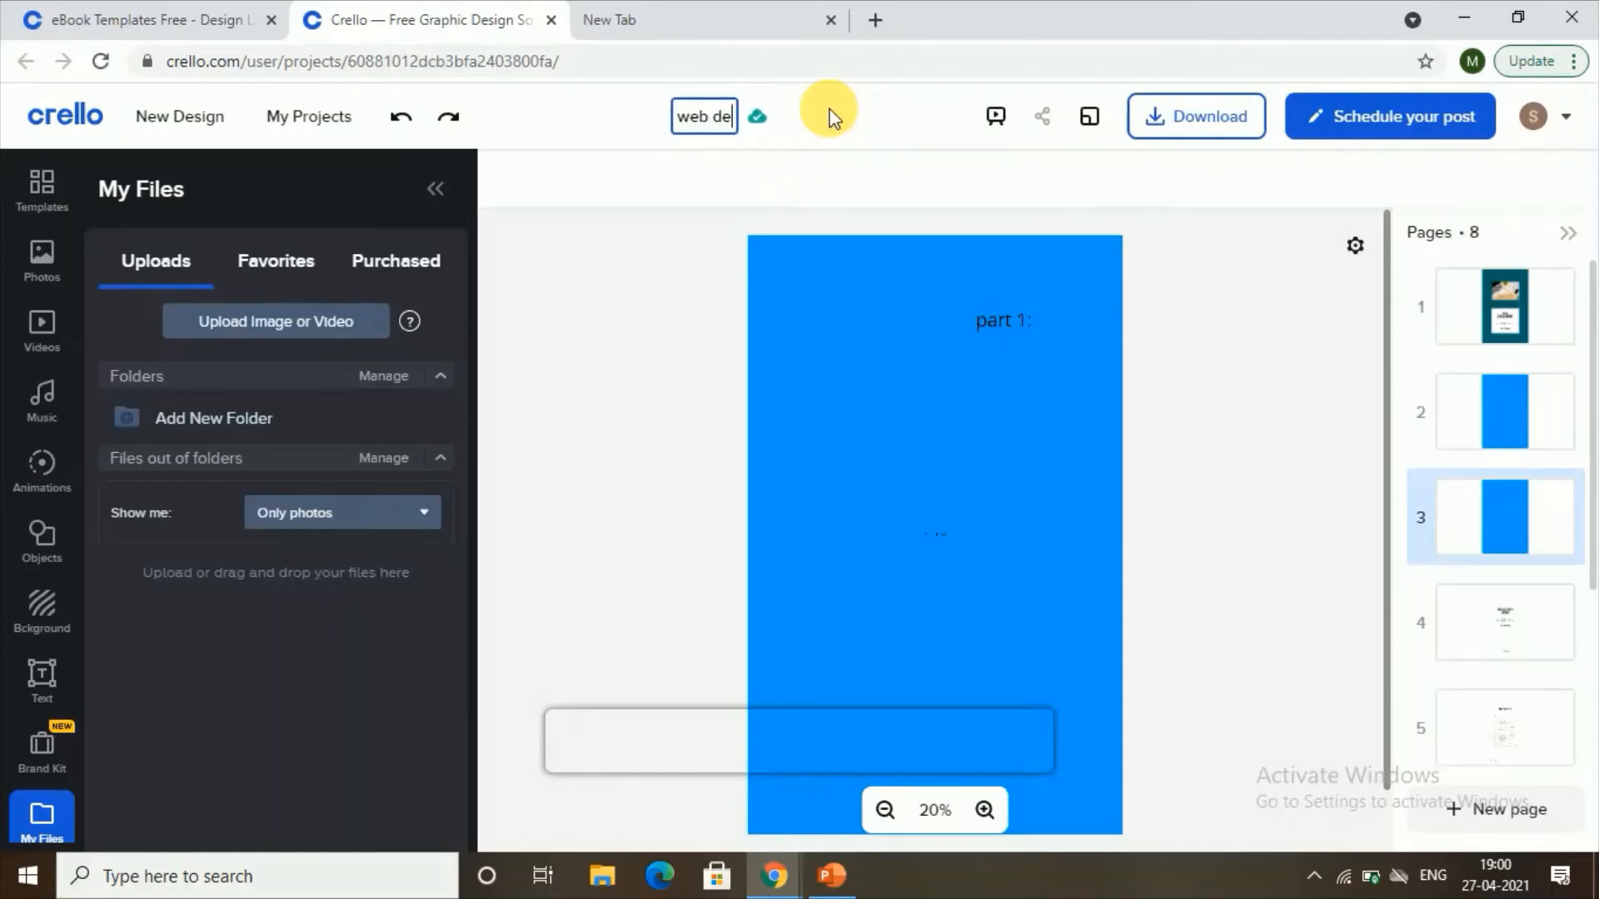
{"action": "type", "text": "signing"}
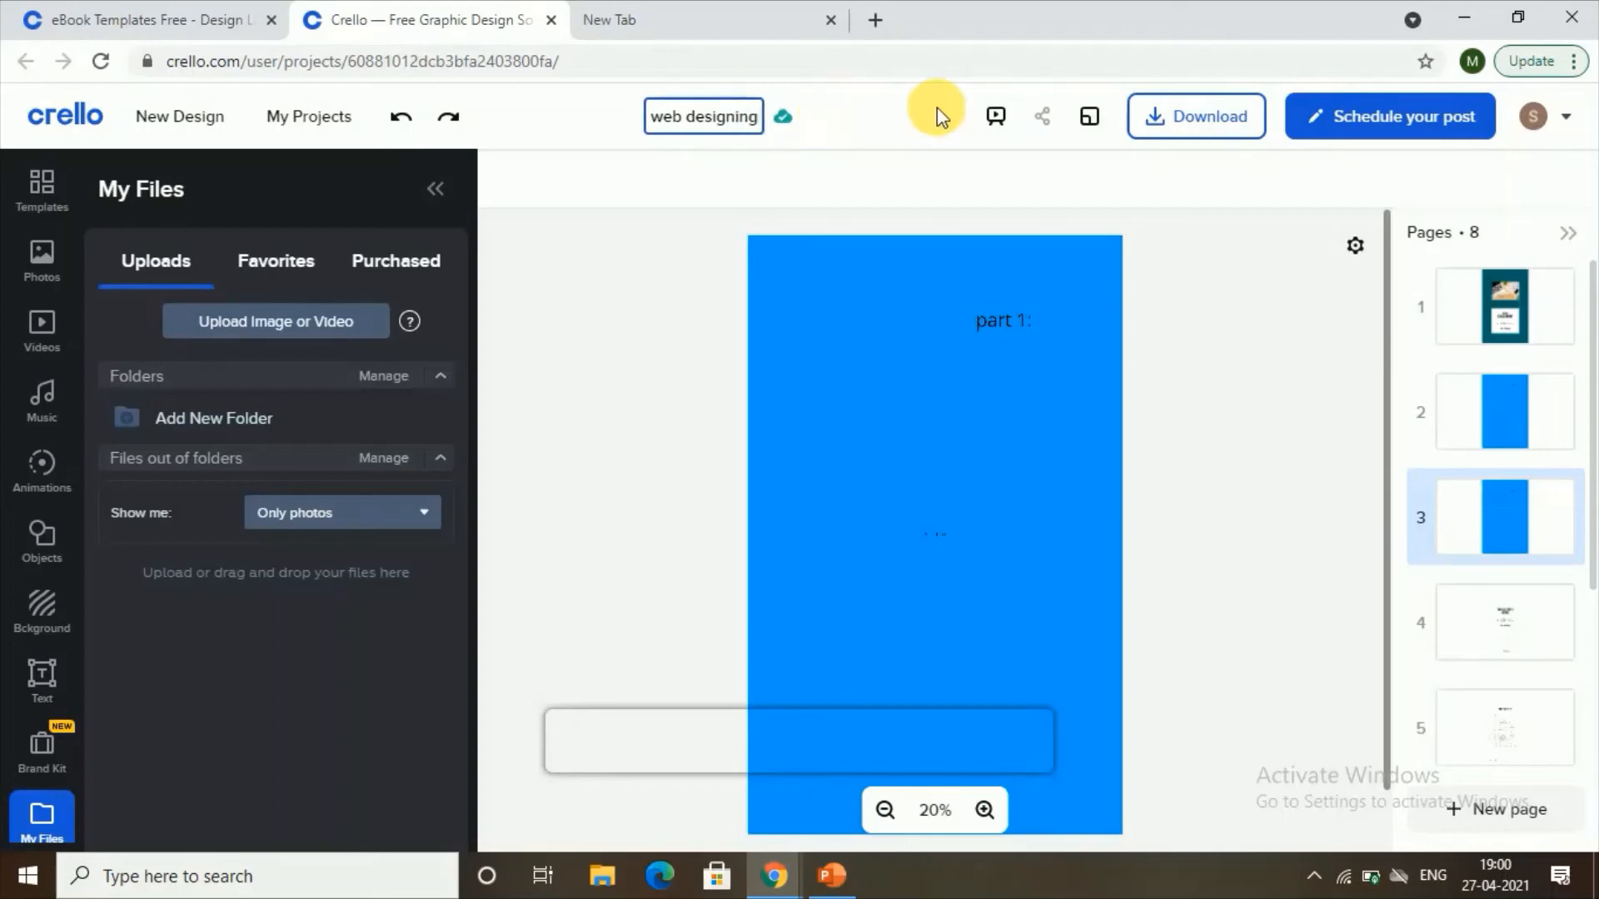
{"action": "key", "text": "BackSpace"}
{"action": "key", "text": "BackSpace"}
{"action": "key", "text": "BackSpace"}
{"action": "key", "text": "BackSpace"}
{"action": "key", "text": "BackSpace"}
{"action": "key", "text": "BackSpace"}
{"action": "key", "text": "BackSpace"}
{"action": "key", "text": "BackSpace"}
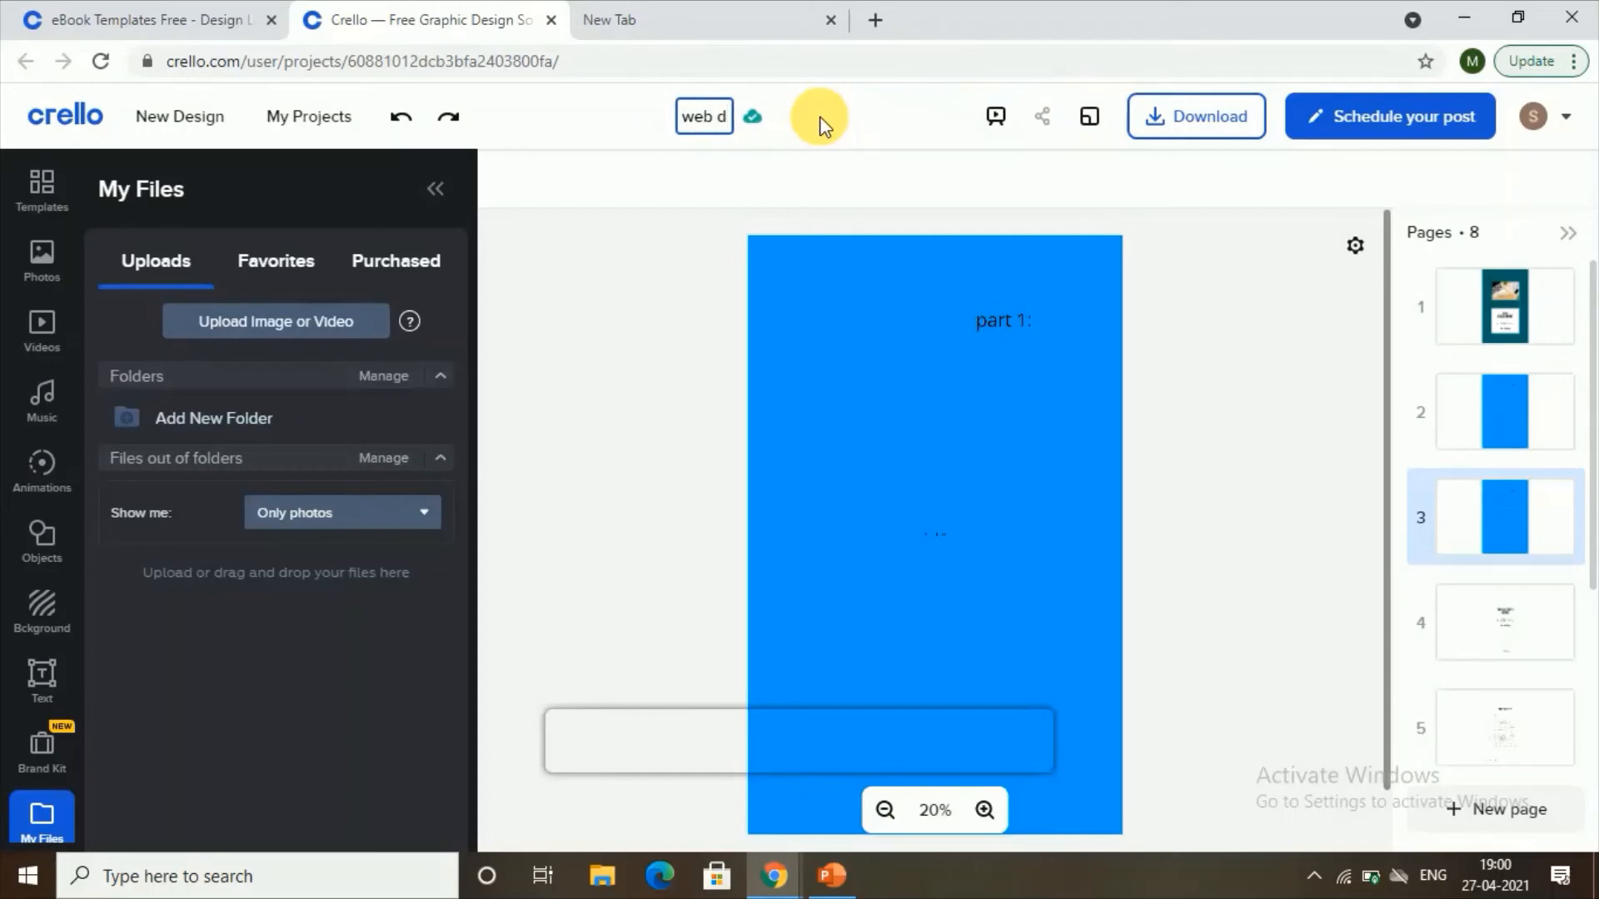
{"action": "type", "text": "evelop"}
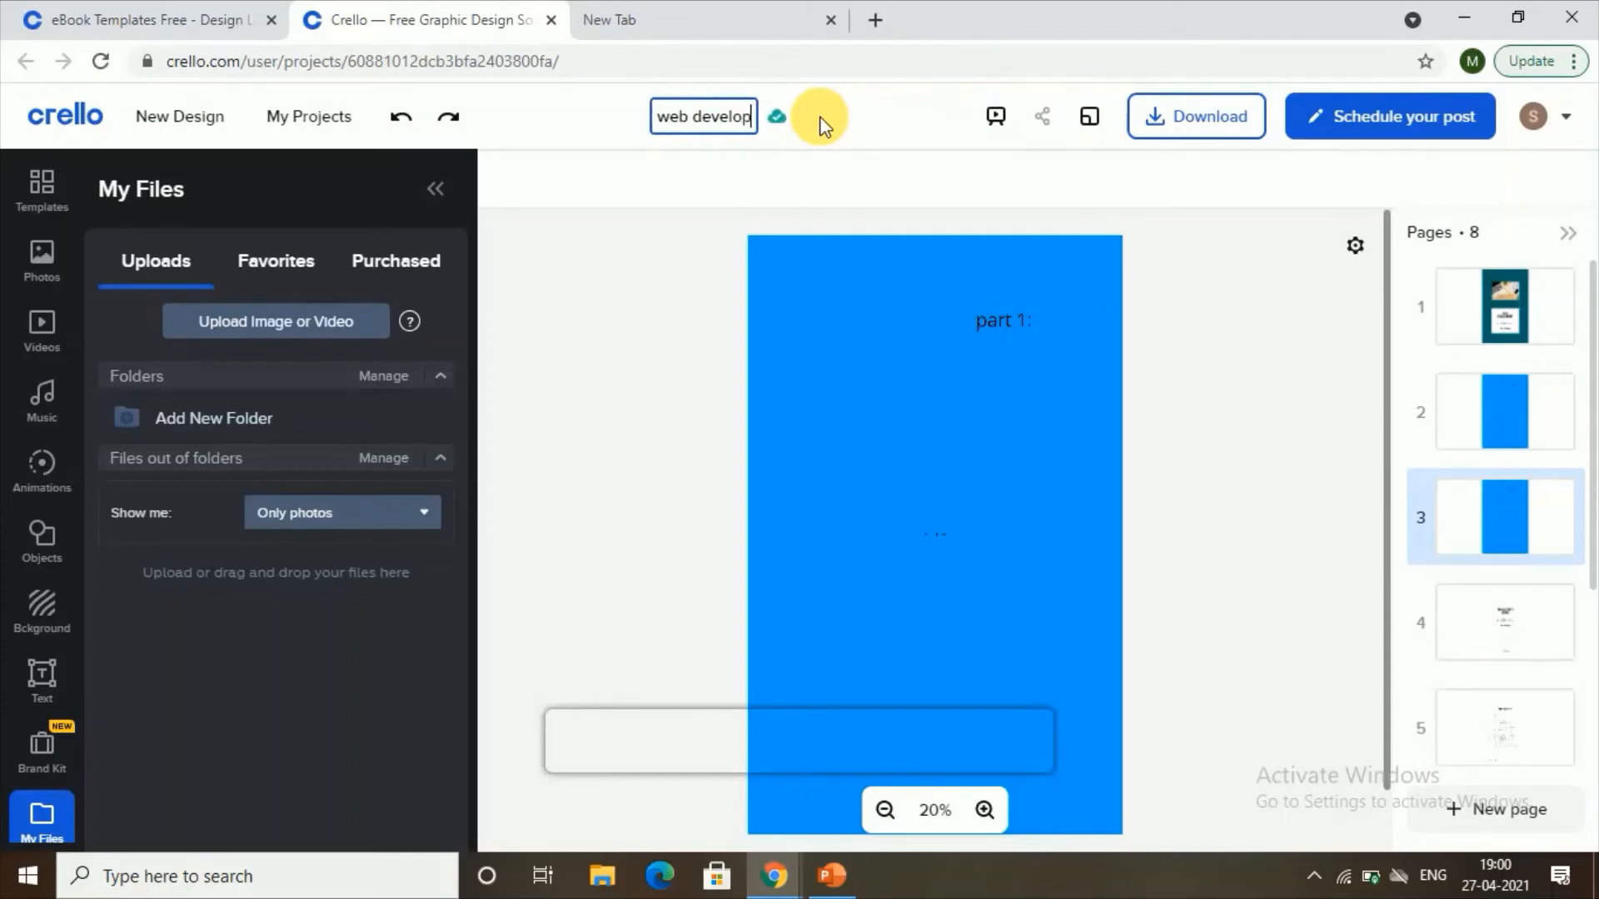
{"action": "type", "text": "ment"}
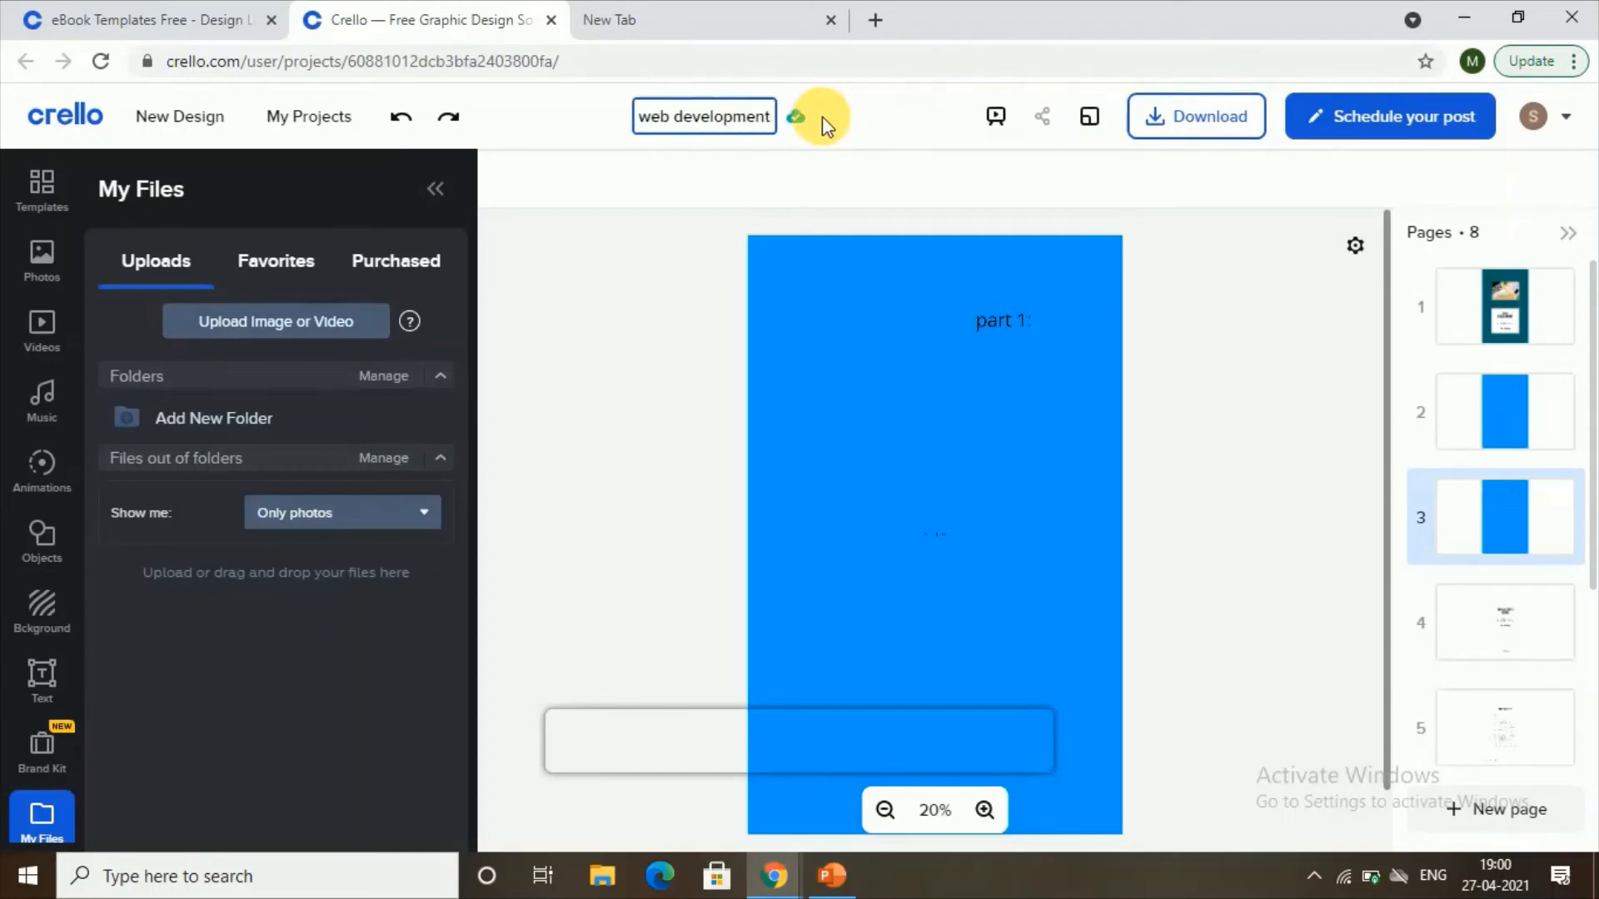
Start downloading the renamed eBook design
{"action": "left_click", "coordinate": [1181, 123]}
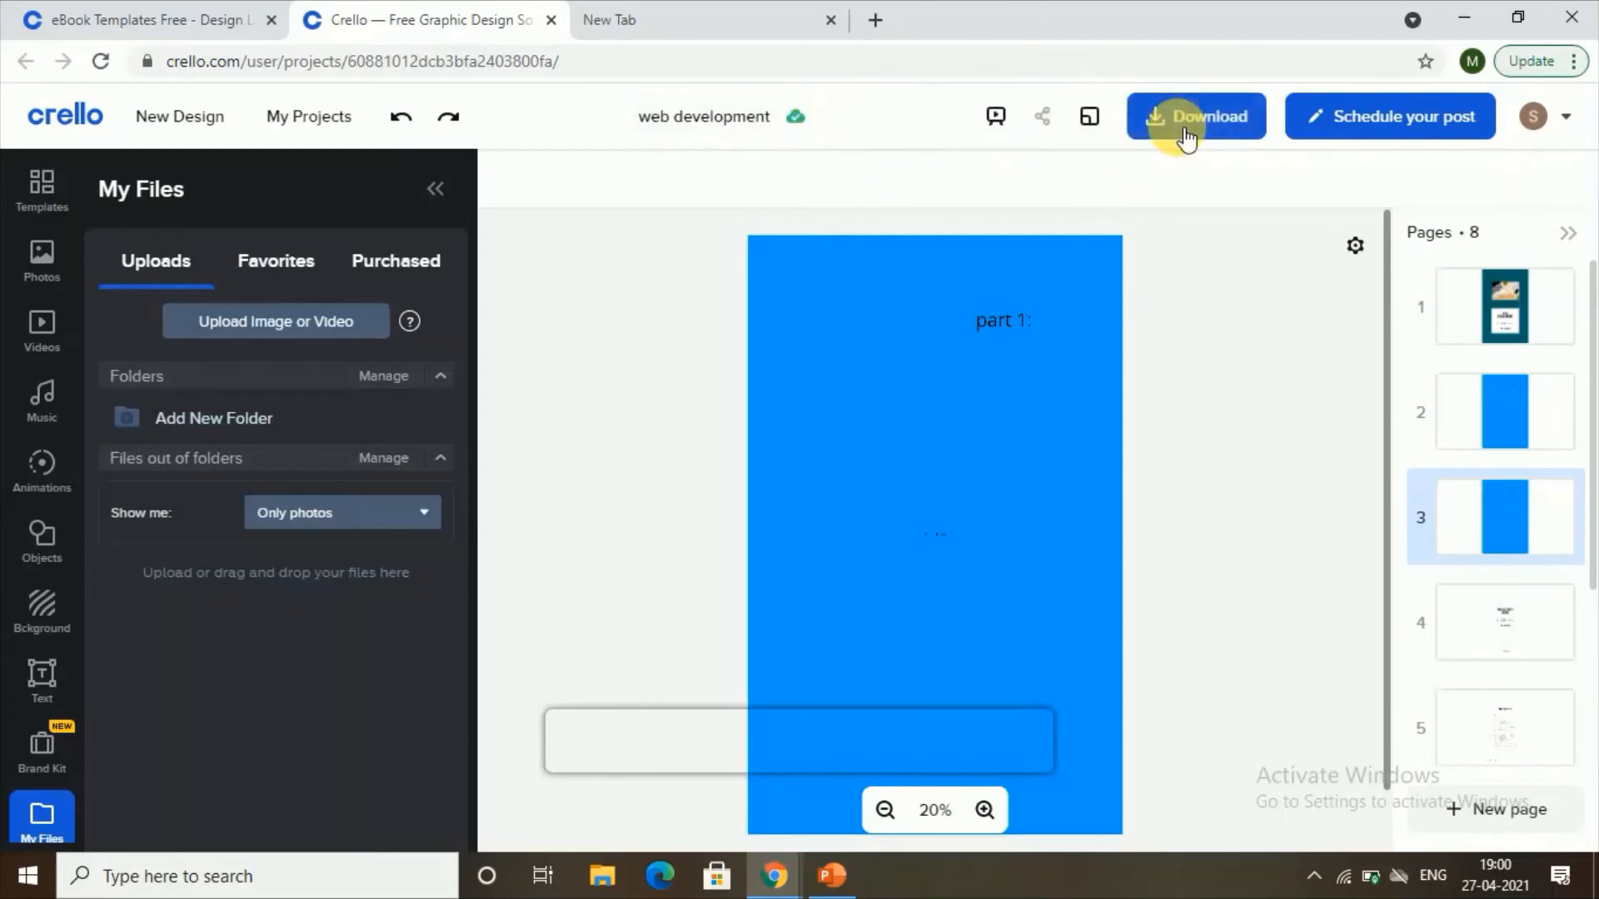
{"action": "left_click", "coordinate": [1166, 122]}
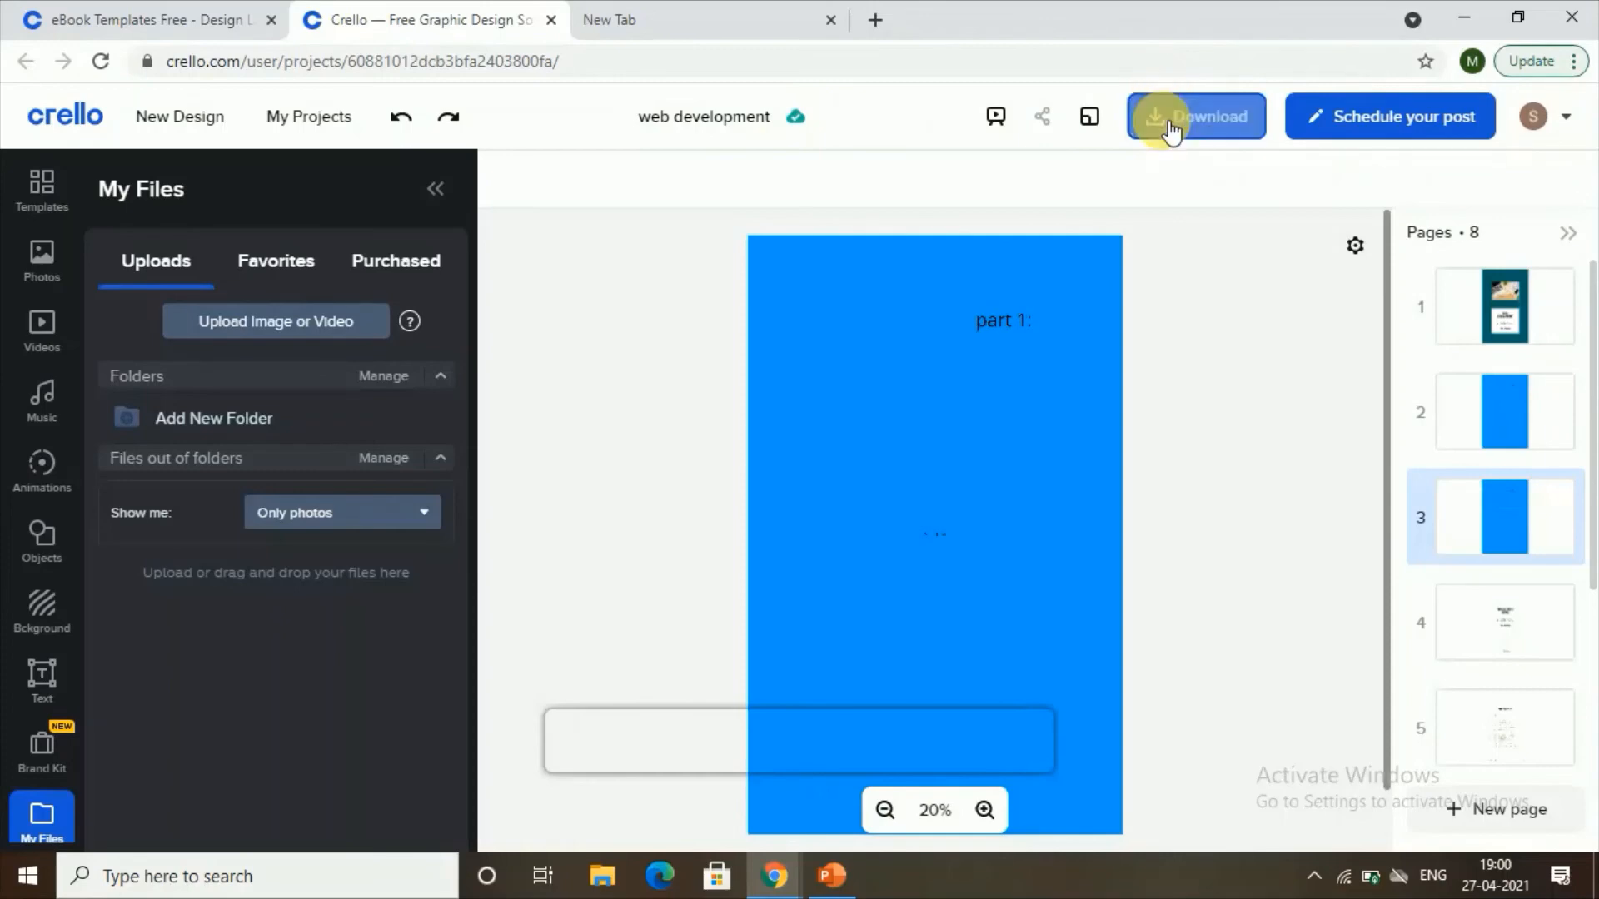